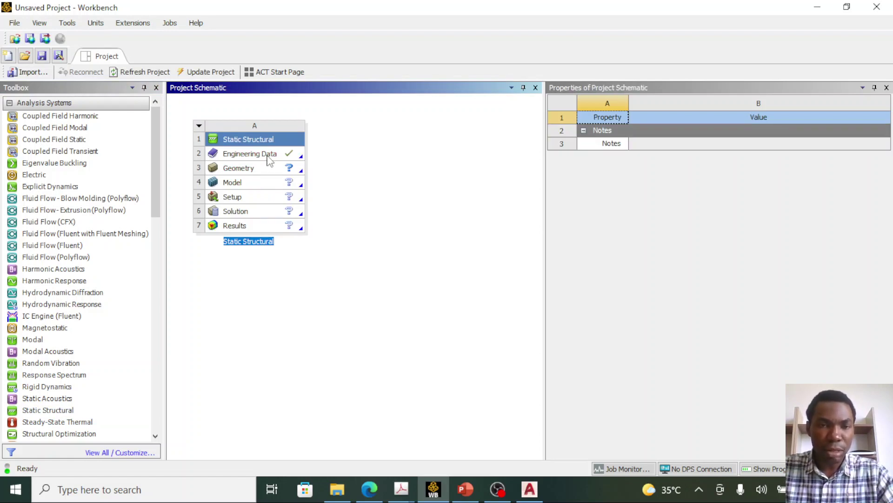
Step: Add a new material named Steel to the Static Structural engineering data and give it the Isotropic Elasticity property
double_click(249, 154)
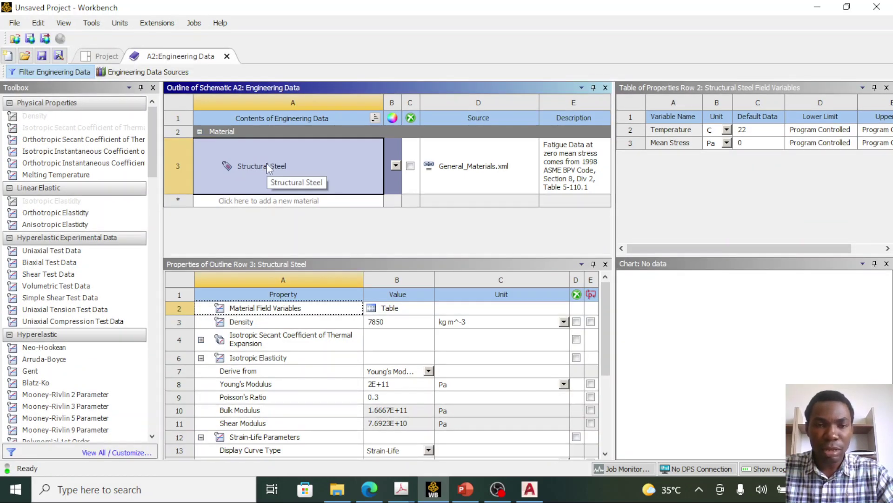
left_click(314, 200)
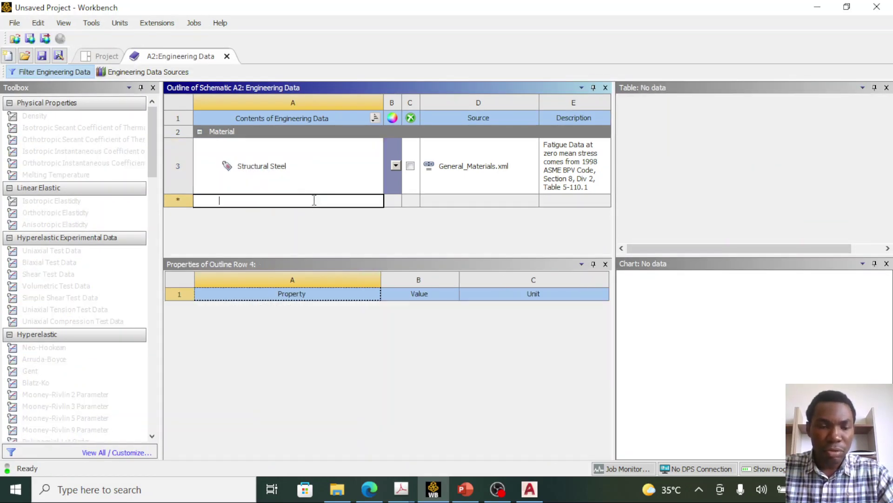
type("S")
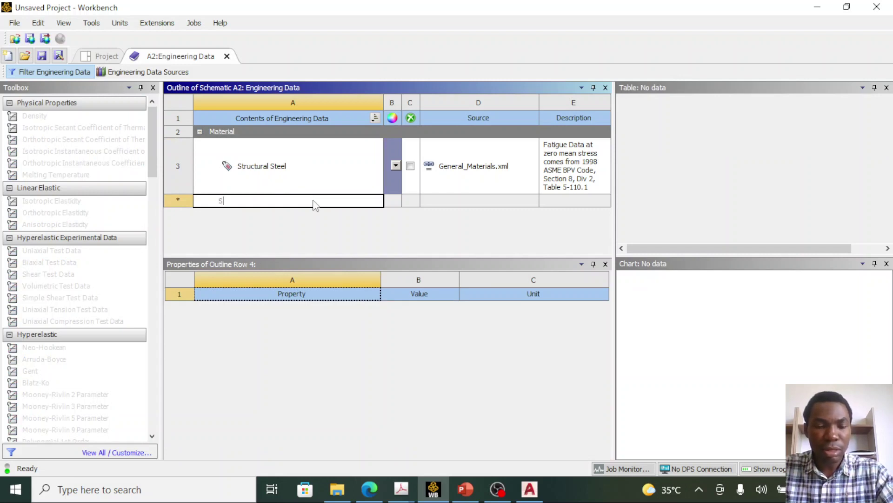
type("teel")
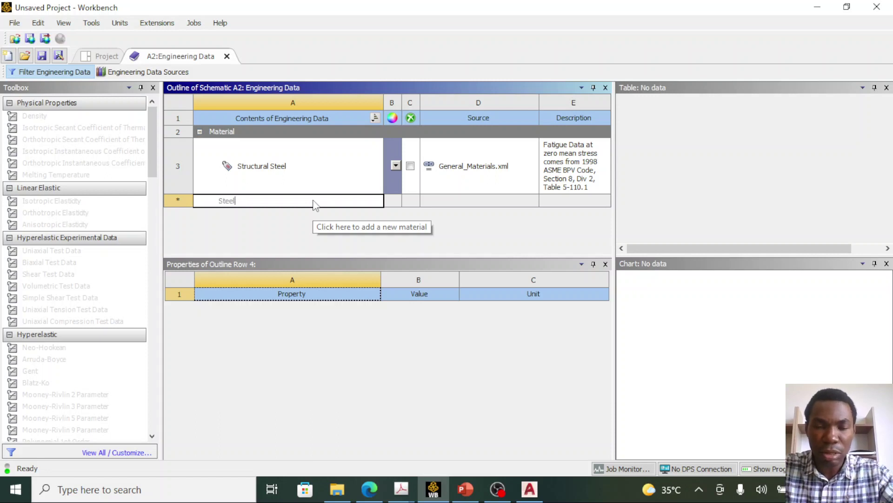
key("Return")
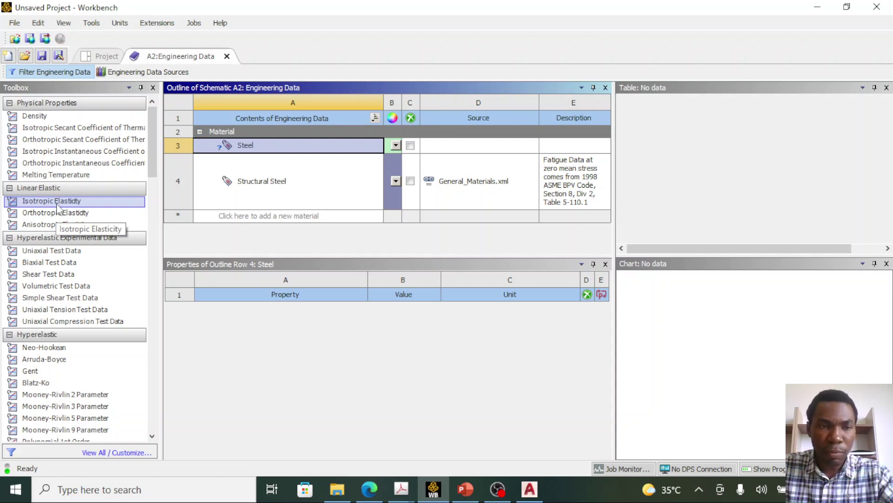
left_click_drag(58, 206, 259, 145)
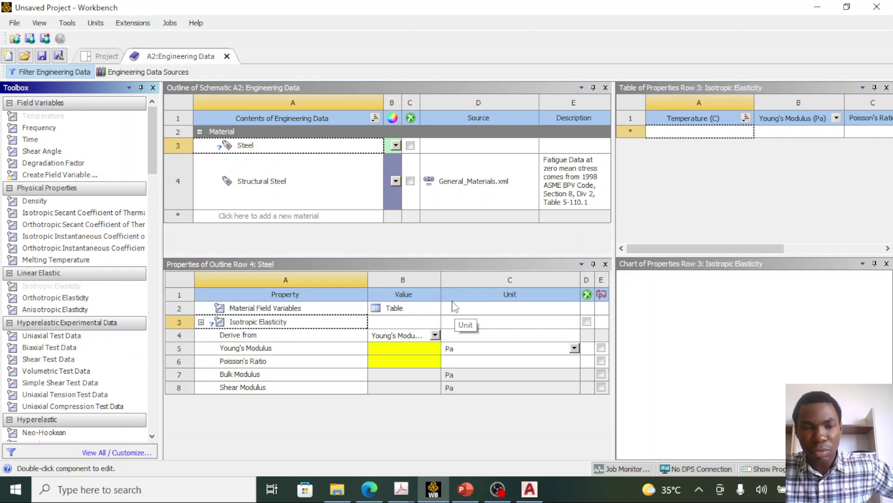
Step: Check the problem statement in PowerPoint, return to Workbench and set Steel's Young's Modulus to 20 GPa
left_click(464, 487)
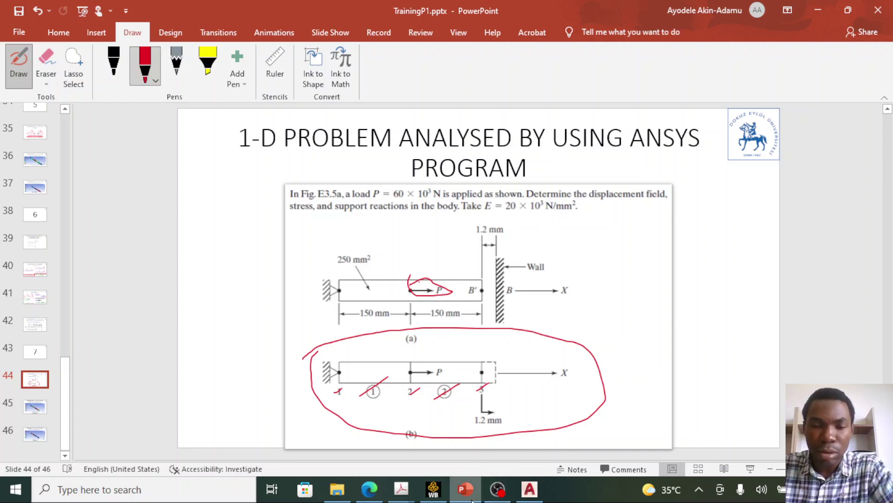
left_click(433, 488)
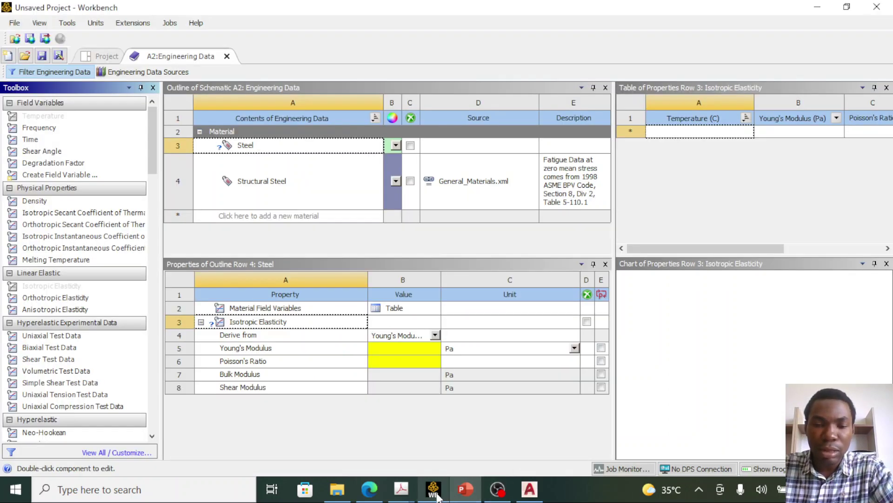
left_click(409, 350)
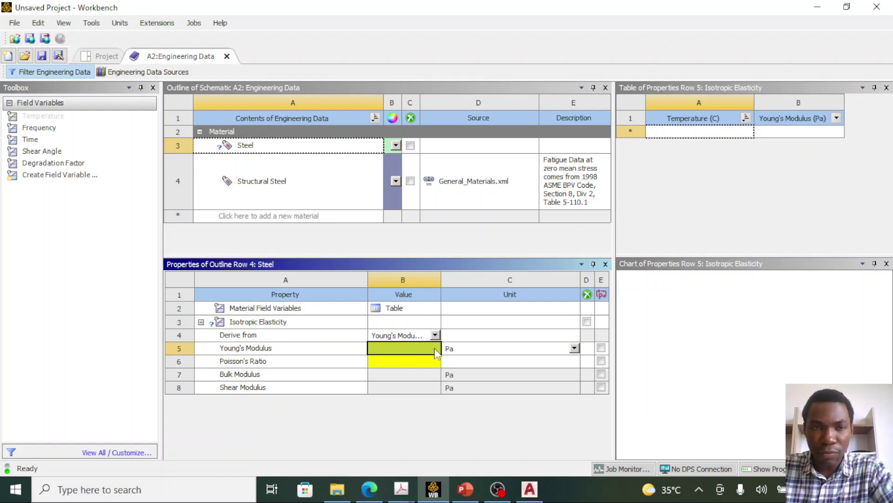
left_click(486, 349)
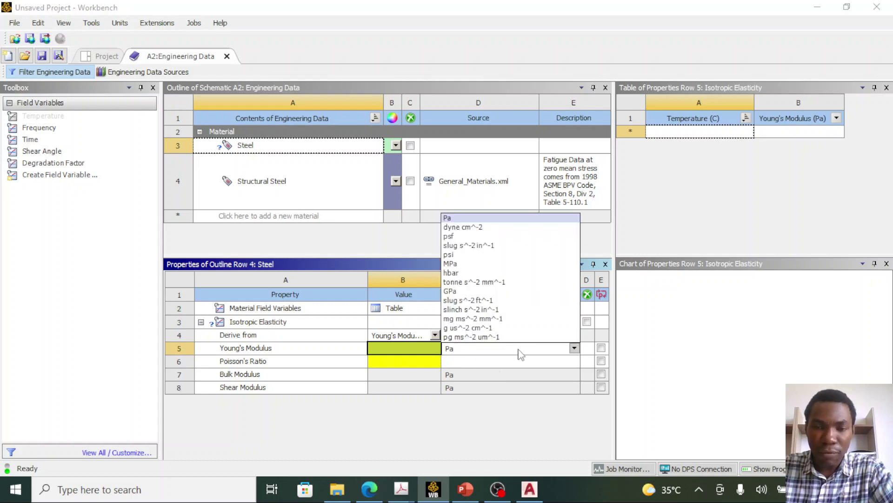
left_click(473, 293)
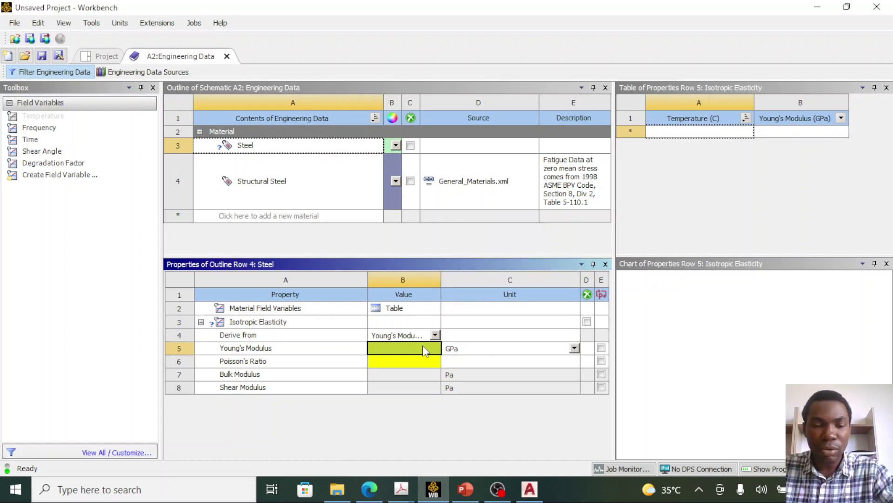
type("20")
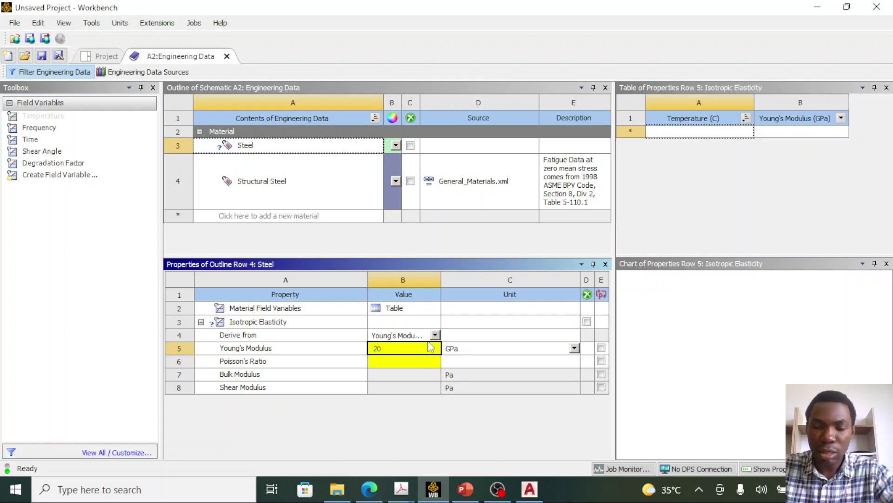
key("Return")
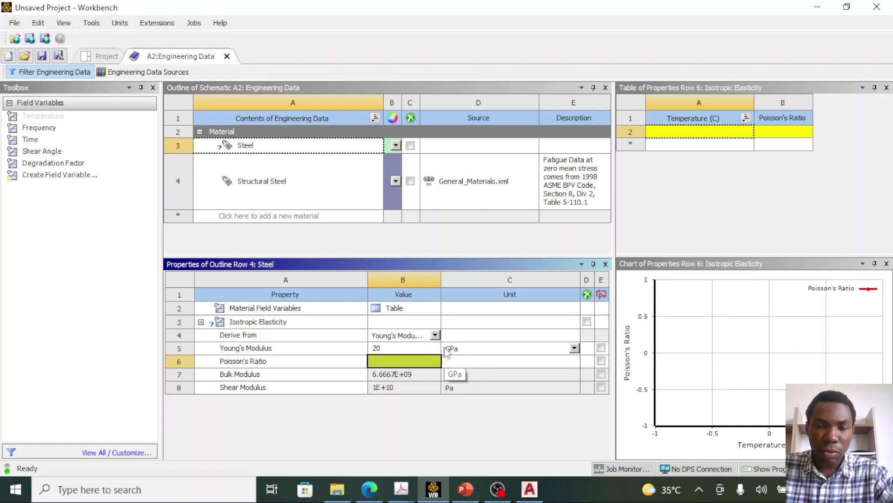
Step: Set Steel's Poisson's Ratio to 0.3 and close the engineering data
type("0")
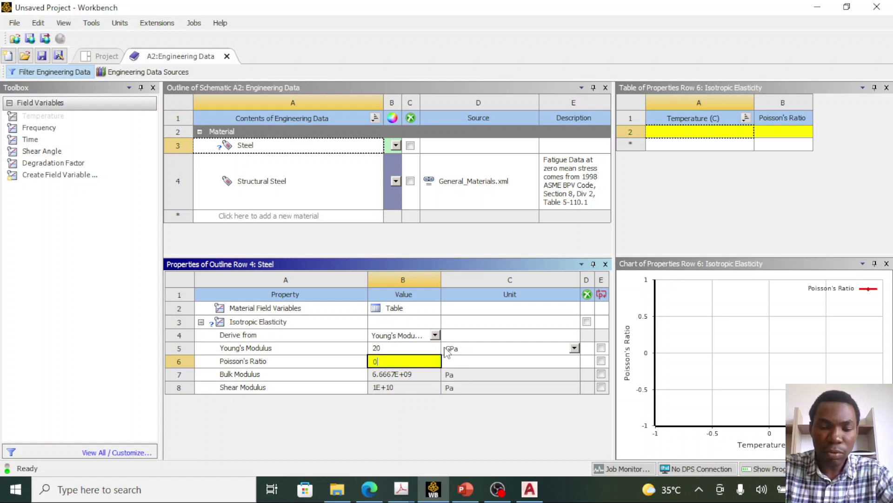
type(".3")
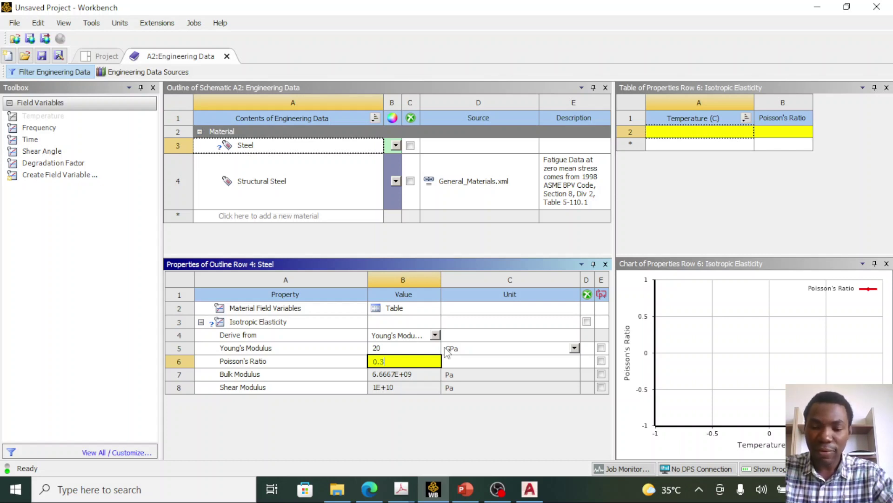
key("Return")
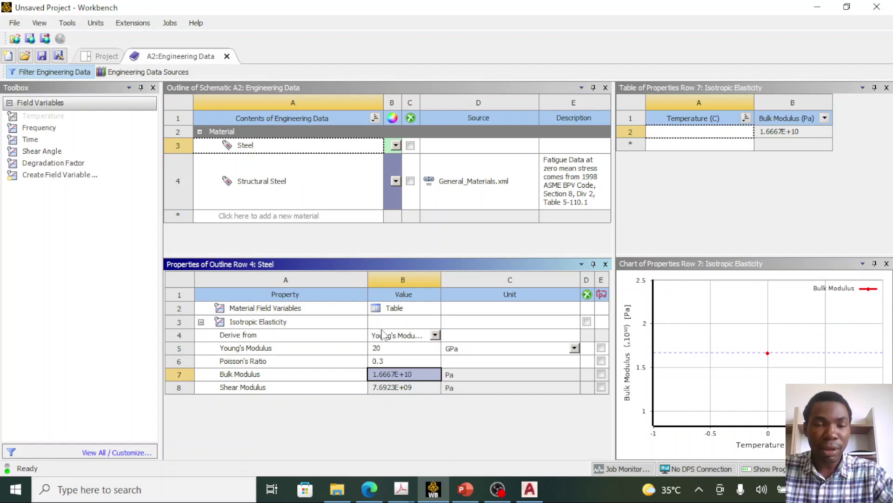
left_click(226, 55)
left_click(269, 171)
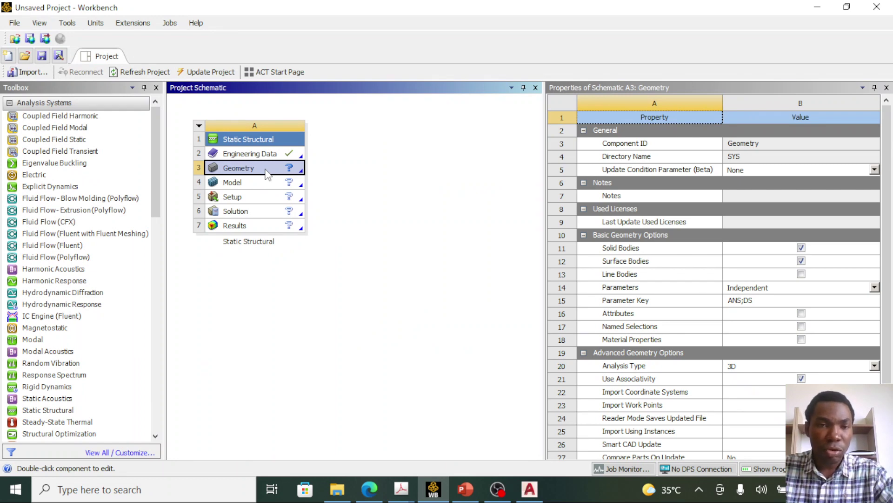
double_click(266, 171)
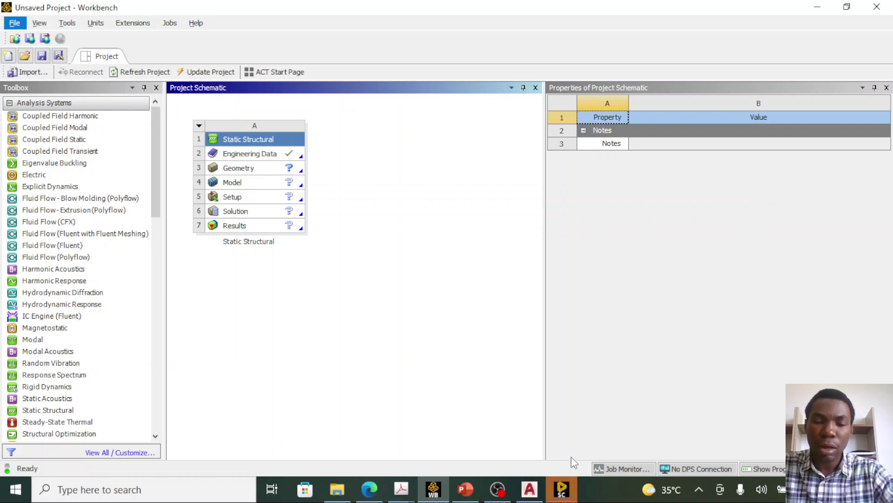
left_click(572, 493)
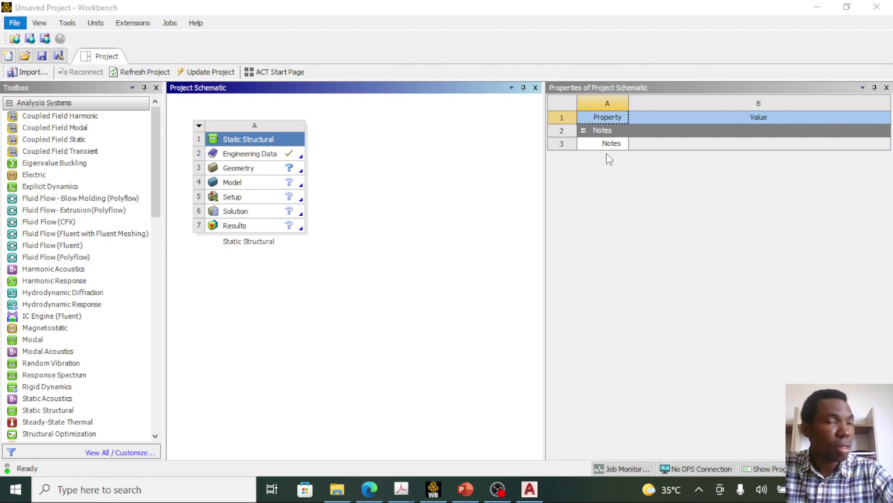
Step: Enable Line Bodies for the Static Structural geometry and open the geometry in SpaceClaim
left_click(249, 172)
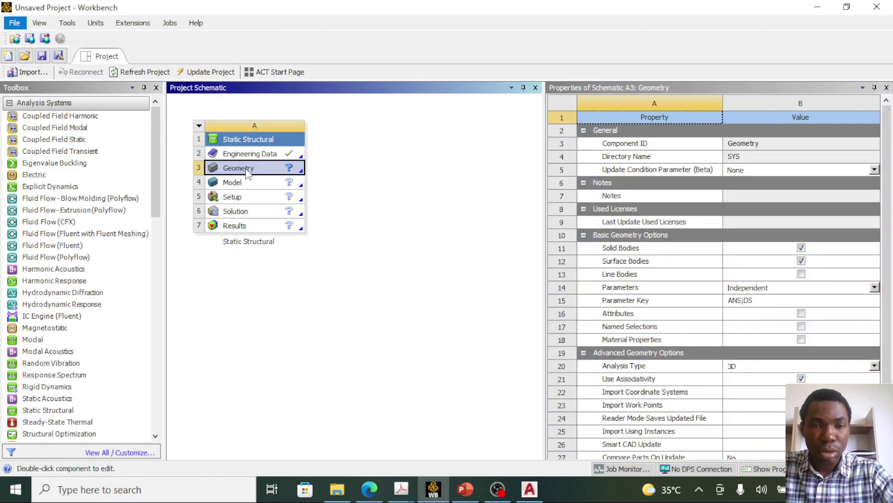
left_click(801, 274)
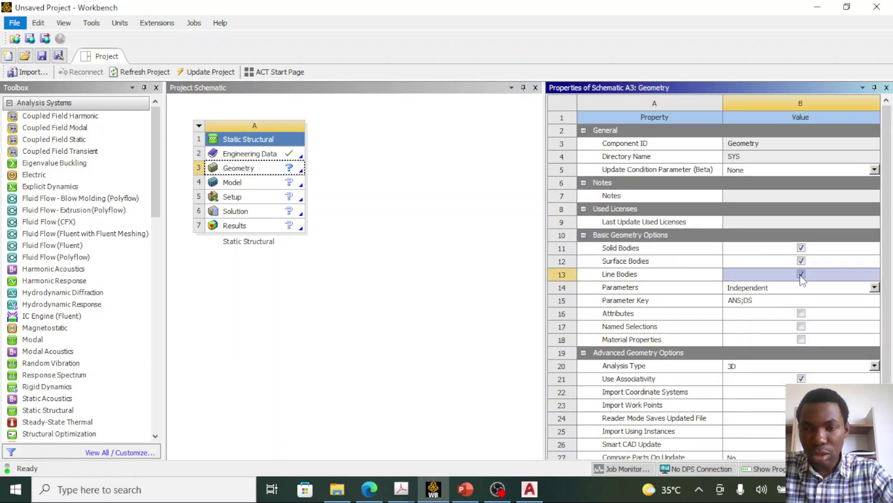
double_click(265, 174)
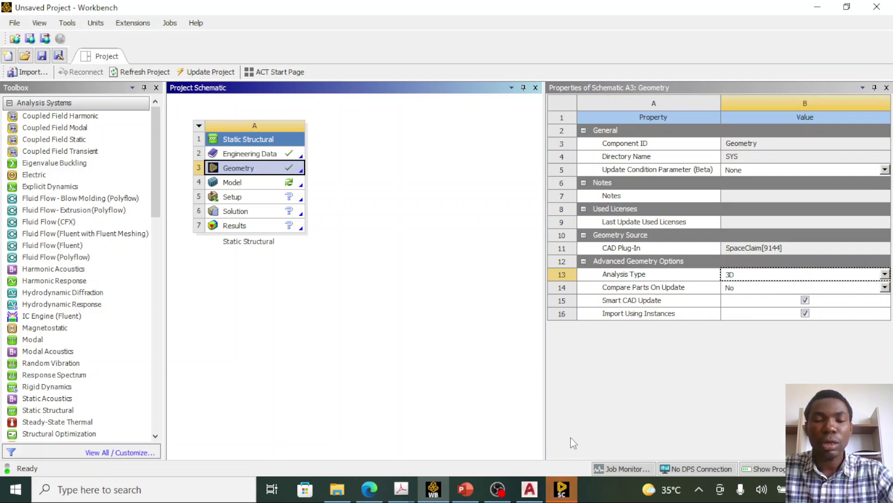
left_click(563, 494)
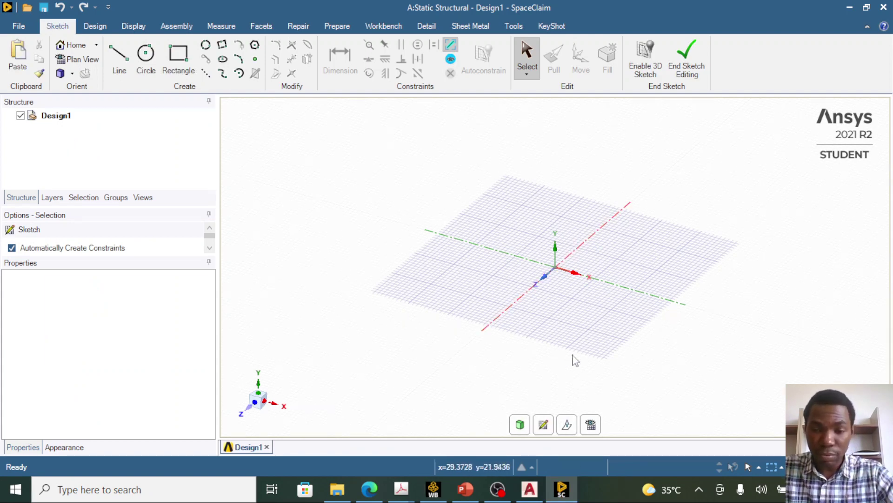
Step: Place the sketch grid on the XY plane and show it in plan view
left_click(544, 425)
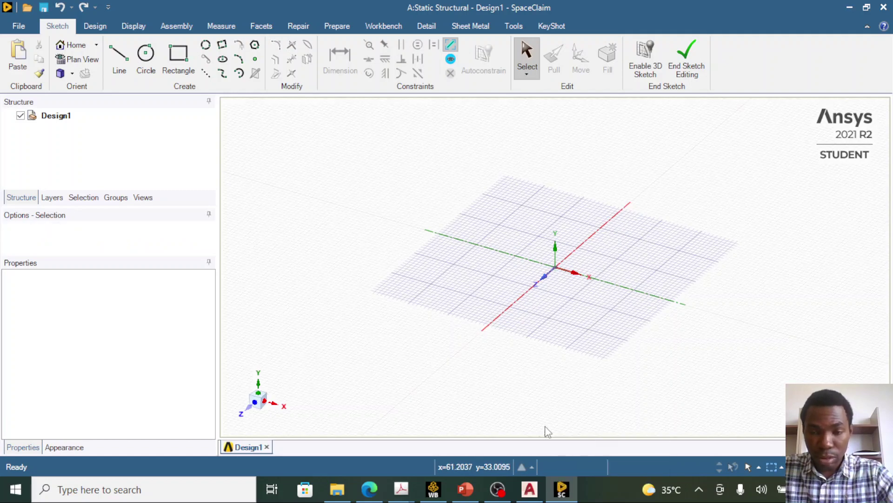
left_click(646, 253)
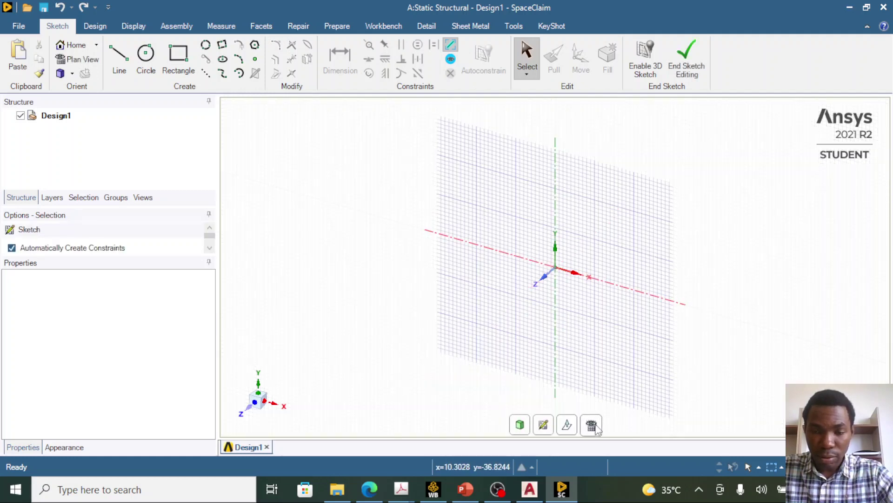
left_click(592, 425)
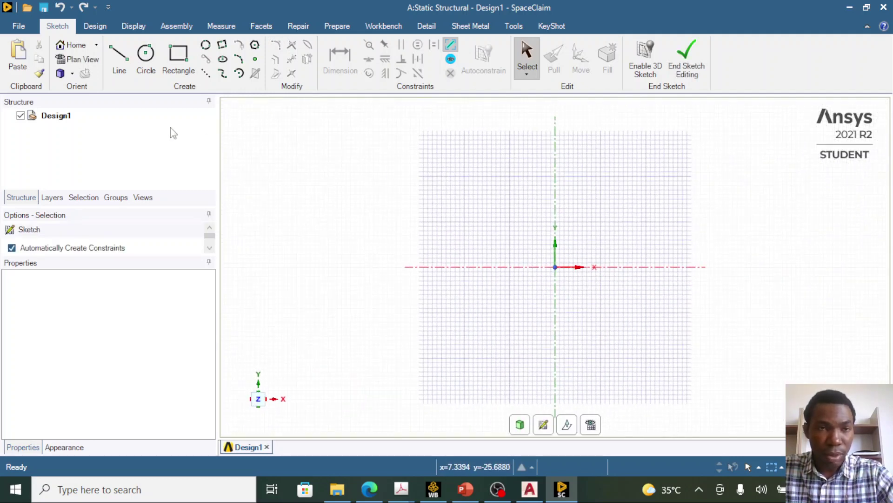
Step: Sketch a 150 mm horizontal line from the origin along the positive X axis
left_click(123, 60)
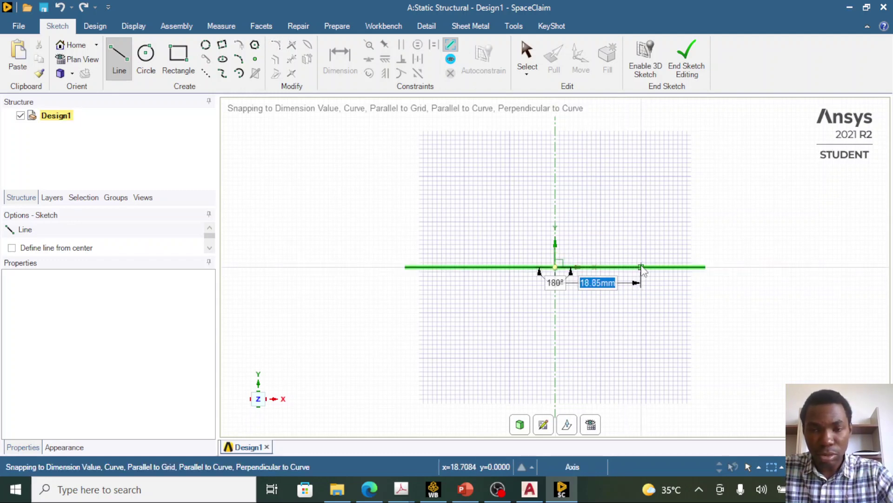
type("150")
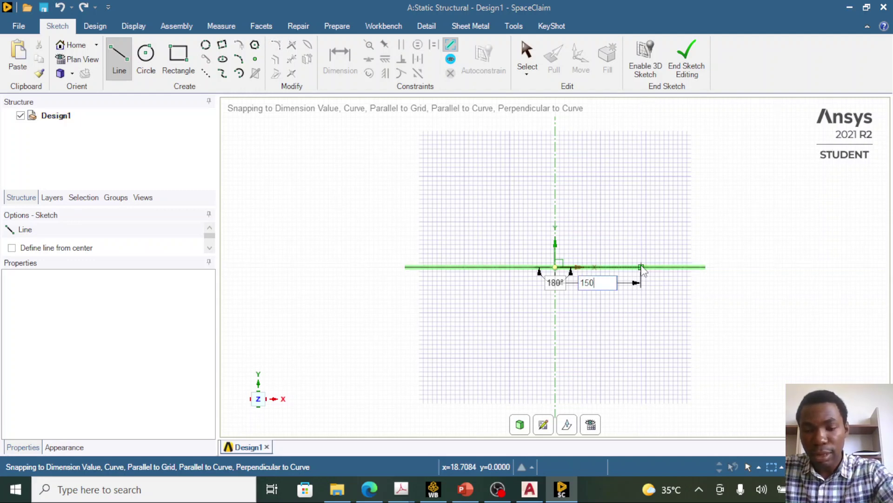
key("BackSpace")
key("BackSpace")
key("BackSpace")
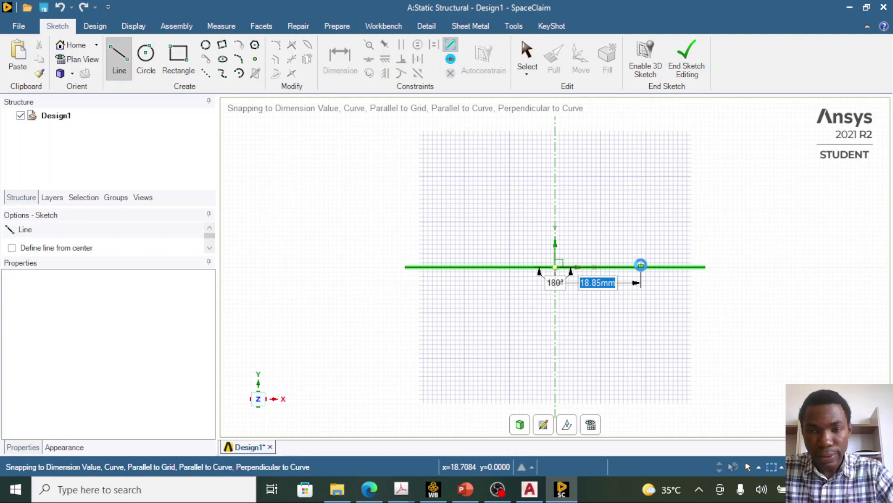
type("150")
key("Return")
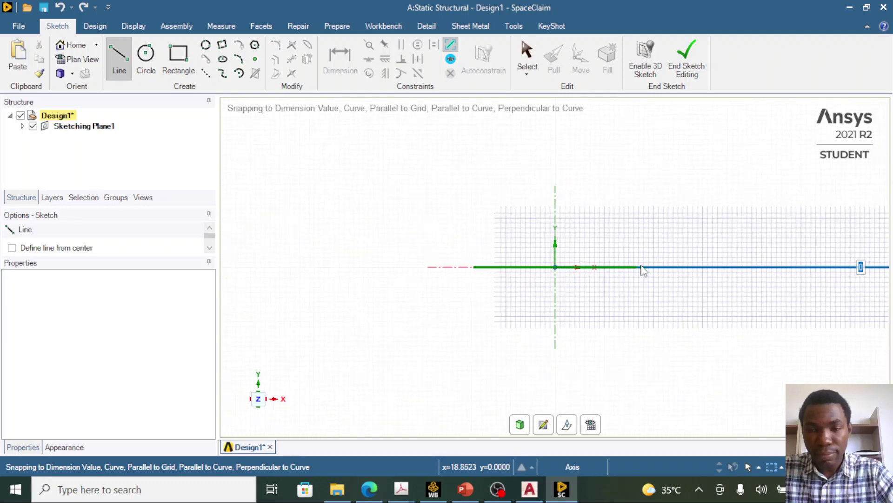
Step: Continue the sketch with a second collinear 150 mm line from the first line's end and leave the Line tool
scroll(796, 277, "down", 5)
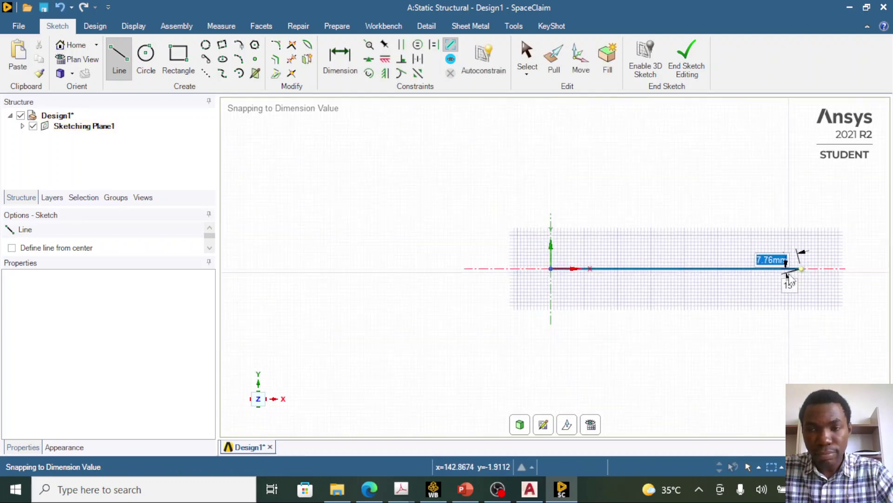
scroll(836, 280, "up", 3)
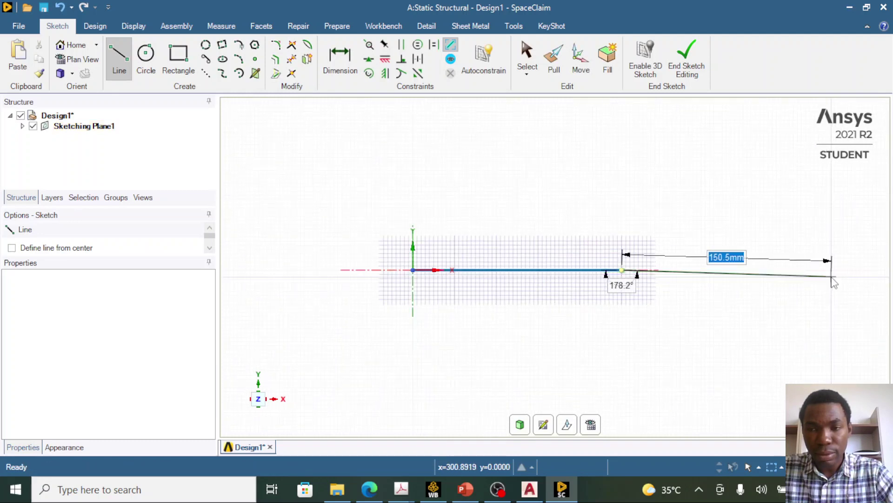
type("150")
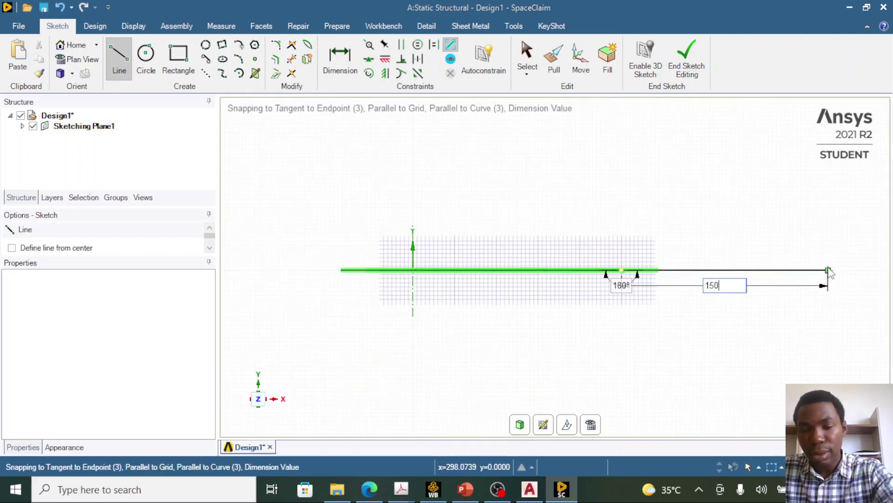
key("Return")
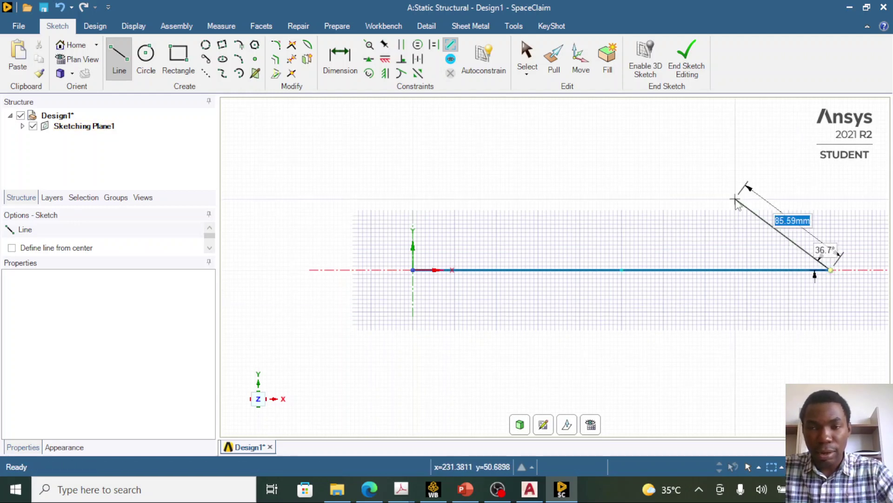
key("Escape")
key("Escape")
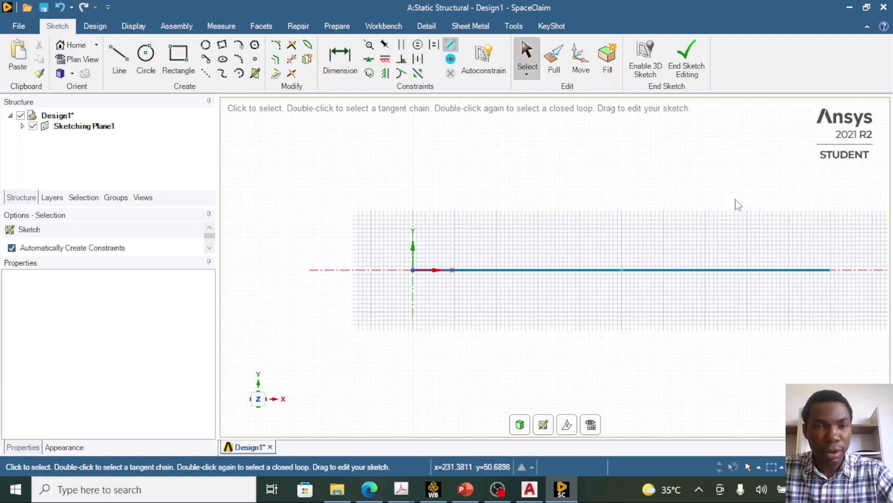
Step: End the sketch editing and add a solid rectangular beam profile to the design
left_click(694, 63)
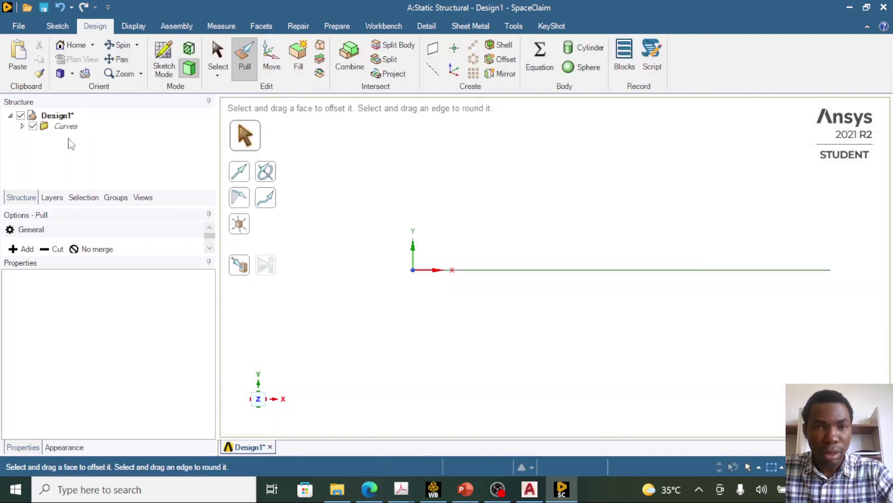
left_click(337, 26)
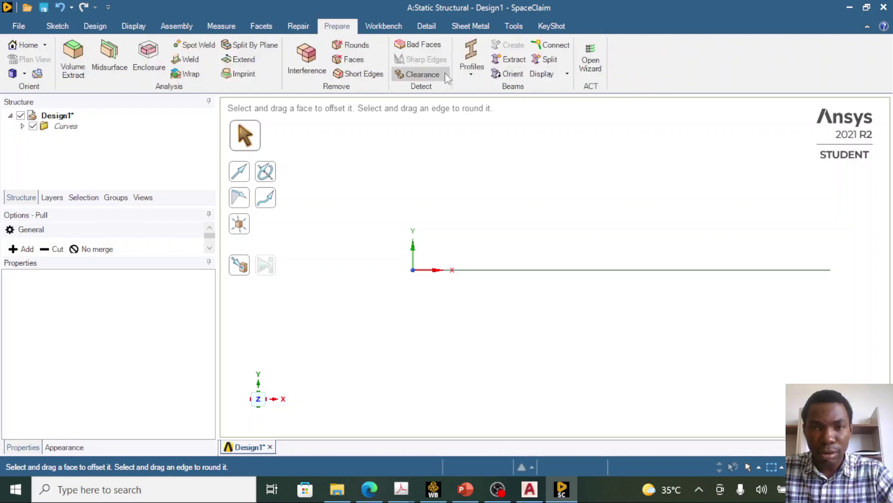
left_click(469, 76)
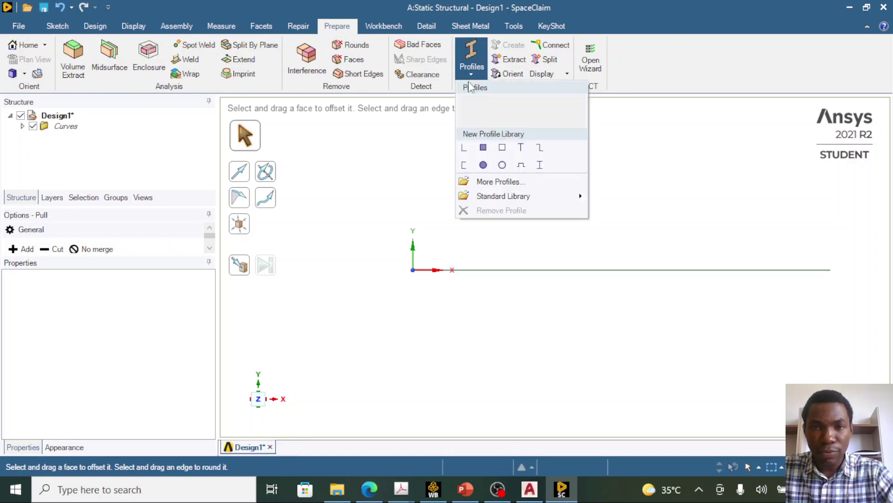
left_click(485, 151)
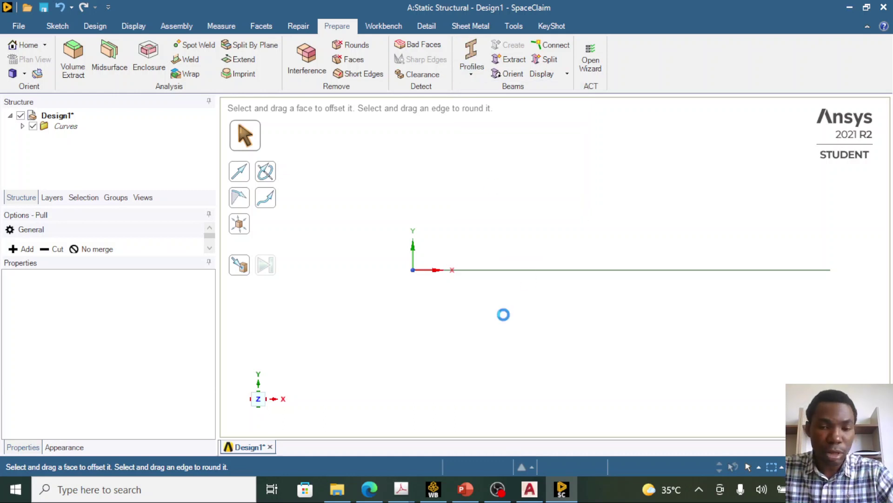
Step: Check the bar's cross-sectional area on the PowerPoint problem slide and return to SpaceClaim
left_click(468, 496)
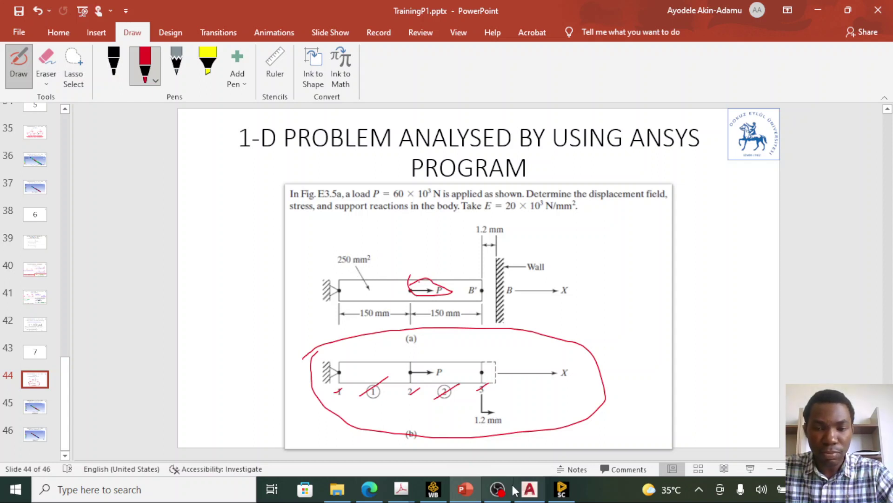
mouse_move(507, 497)
mouse_move(471, 495)
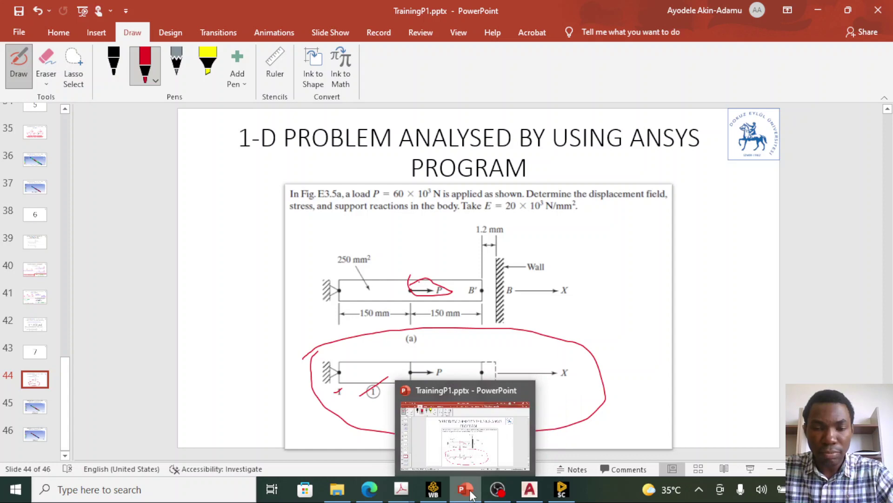
left_click(435, 491)
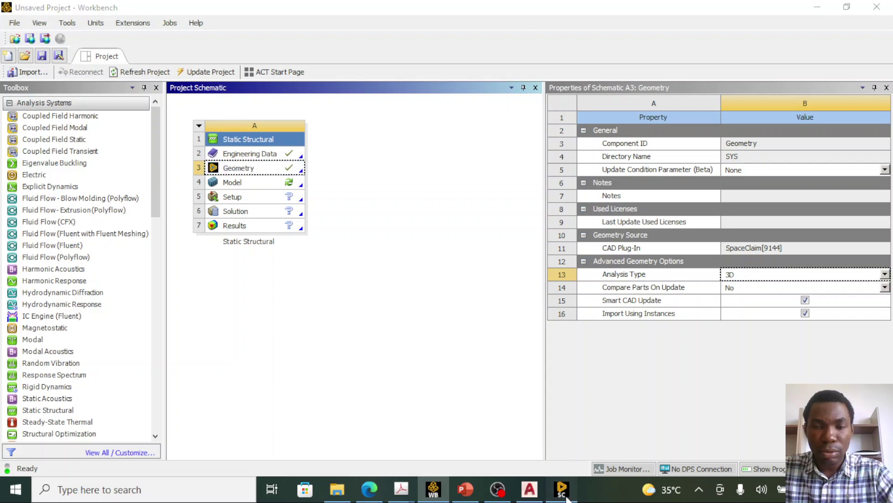
left_click(561, 488)
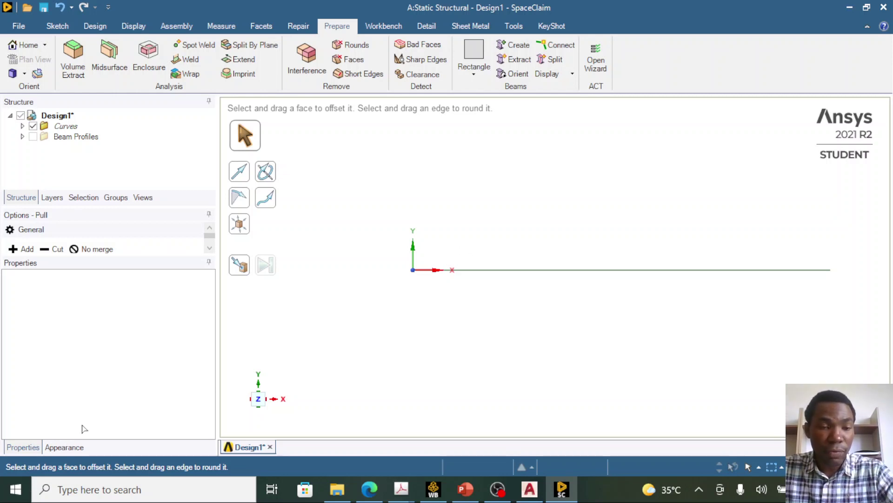
Step: Start a Windows search and switch the keyboard layout to Turkish Q
left_click(73, 494)
type("ç")
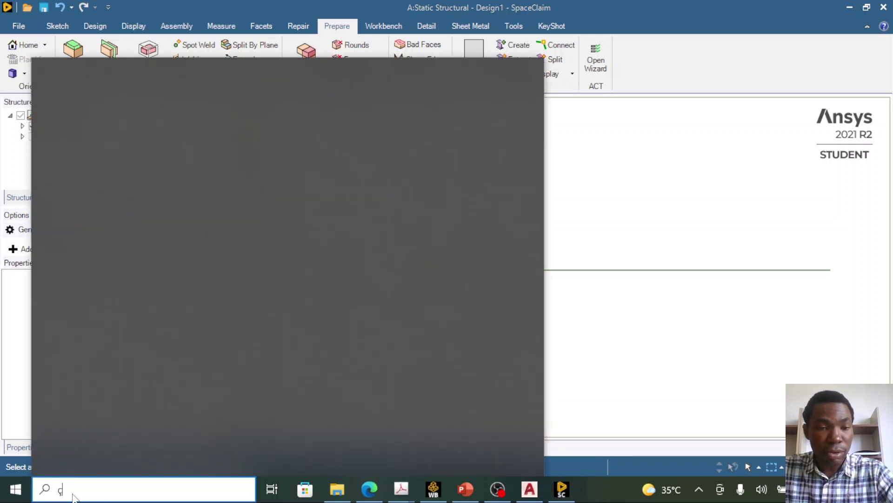
key("BackSpace")
type("ç")
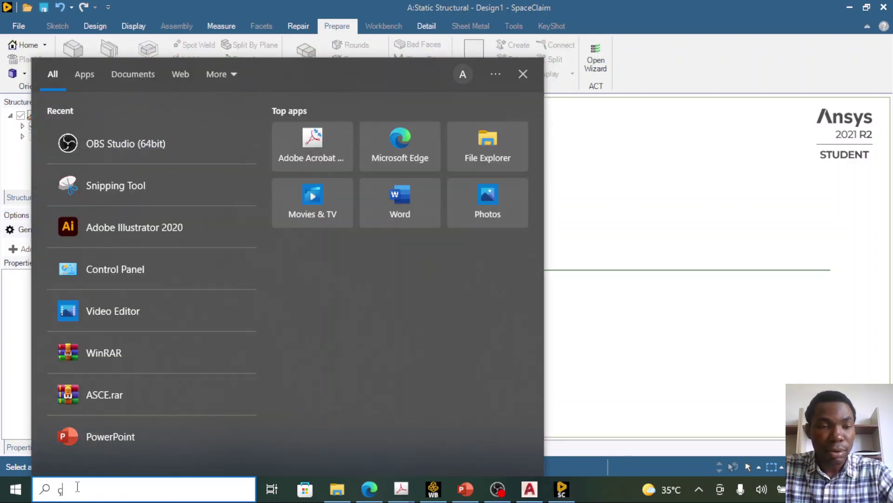
key("BackSpace")
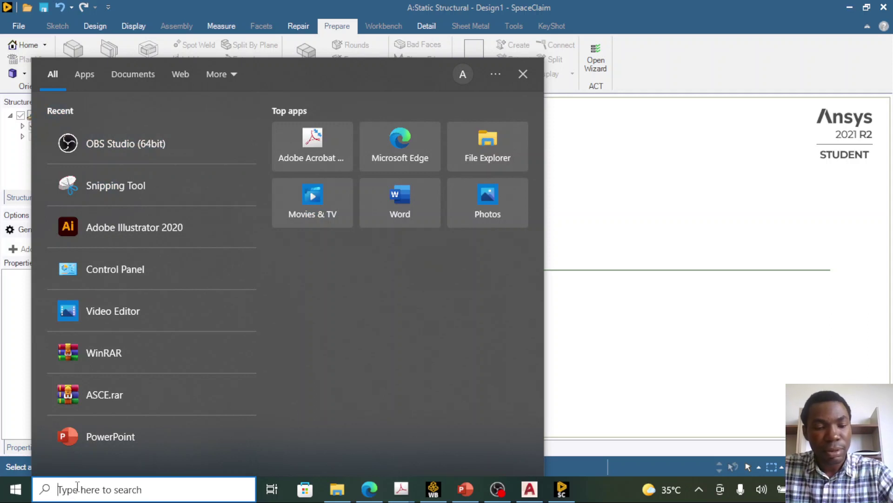
key("super+space")
key("super+space")
key("super+space")
key("super+space")
key("super+space")
key("super+space")
key("super+space")
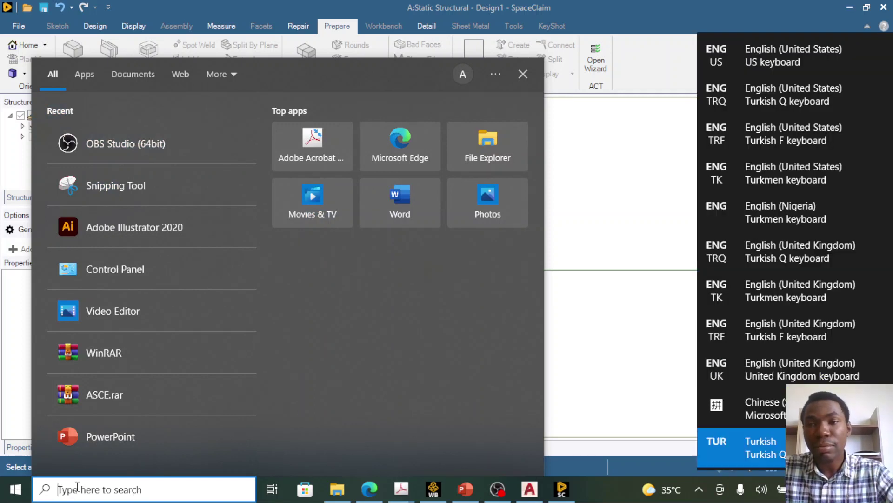
Step: Compute the square root of 250 in the Calculator app and copy the result
type("ca")
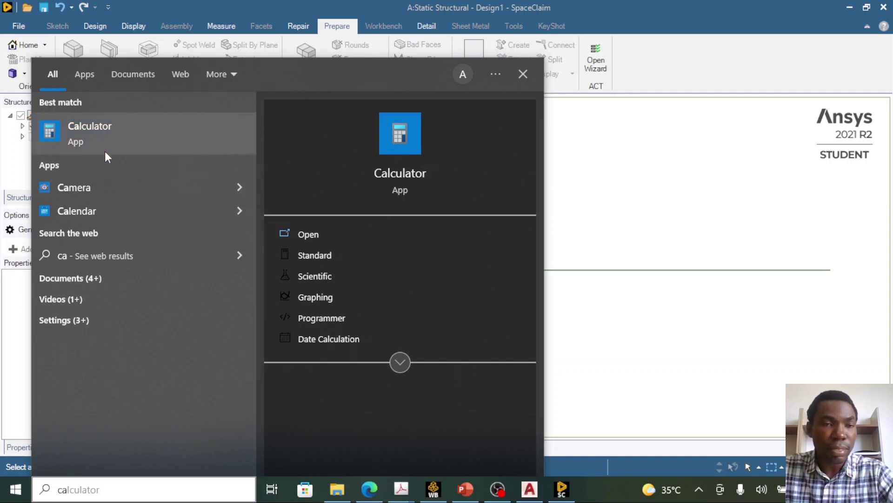
left_click(120, 139)
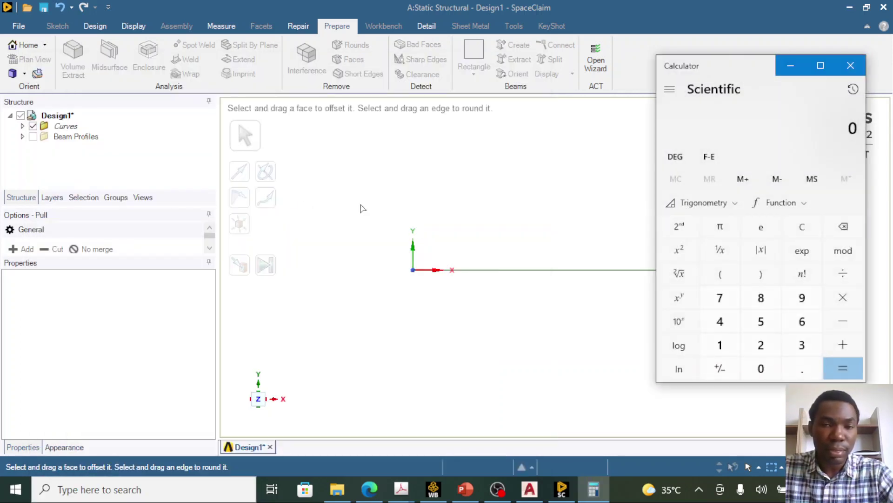
left_click(761, 345)
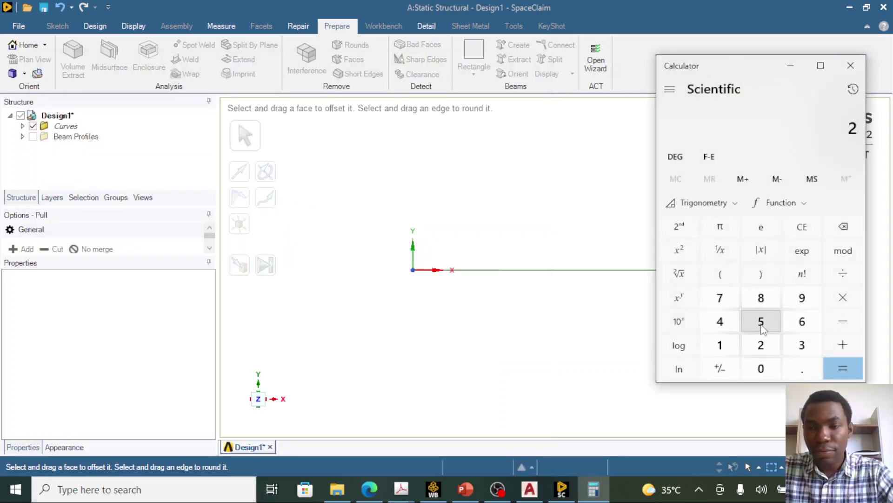
left_click(761, 321)
left_click(762, 370)
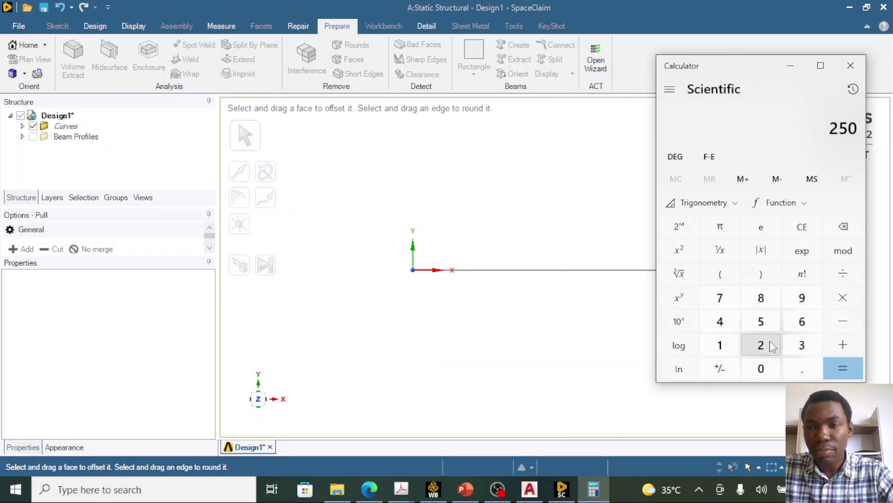
left_click(685, 277)
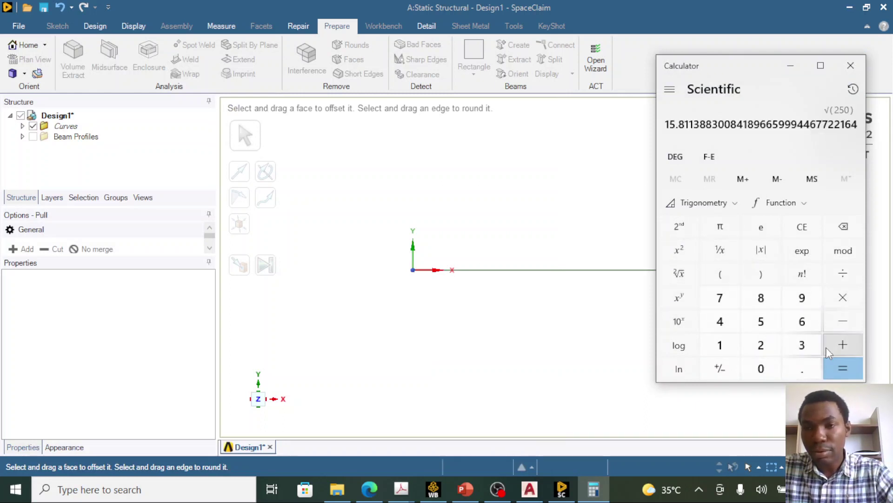
left_click_drag(667, 124, 858, 125)
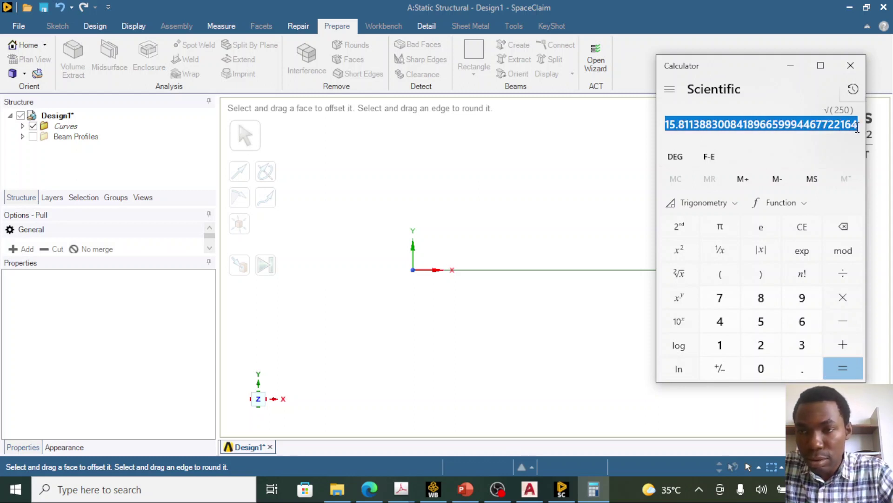
right_click(849, 128)
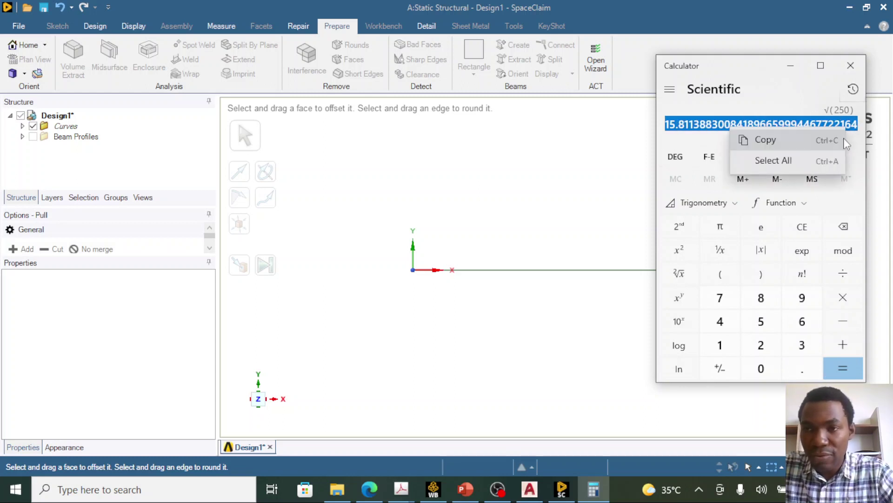
left_click(797, 141)
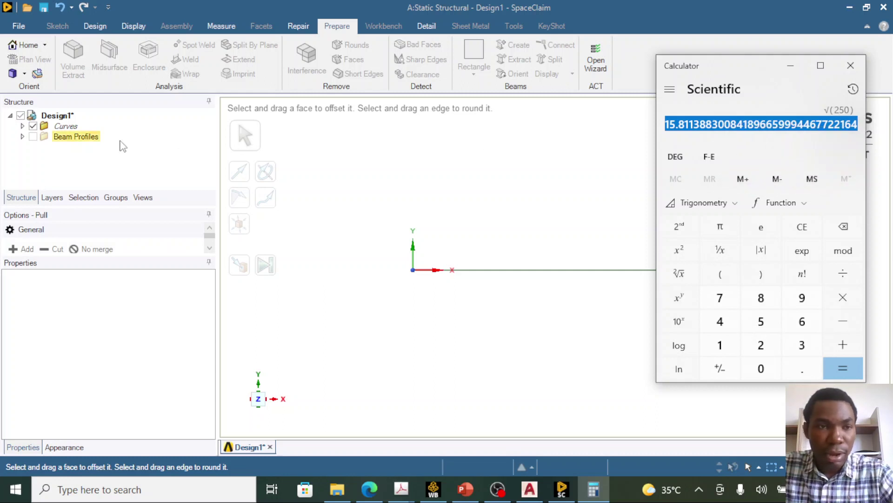
Step: Open the Rectangle beam profile from the design's Beam Profiles for editing
left_click(25, 141)
left_click(23, 138)
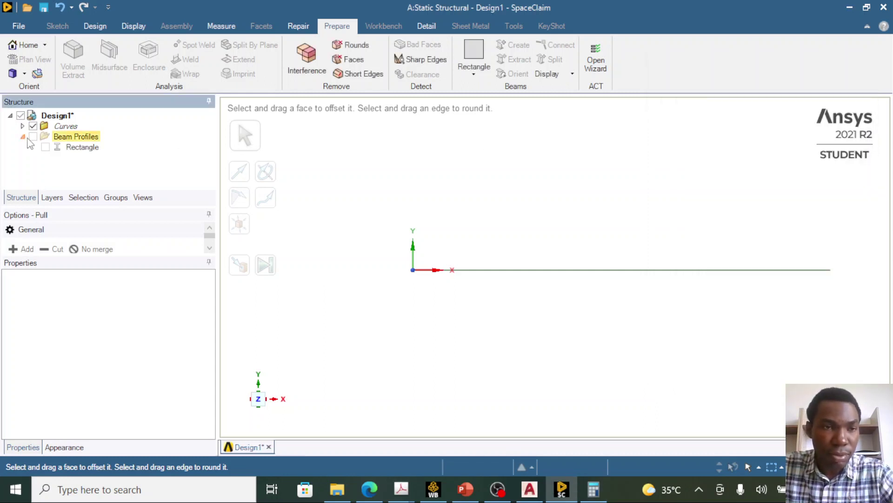
left_click(78, 148)
right_click(78, 148)
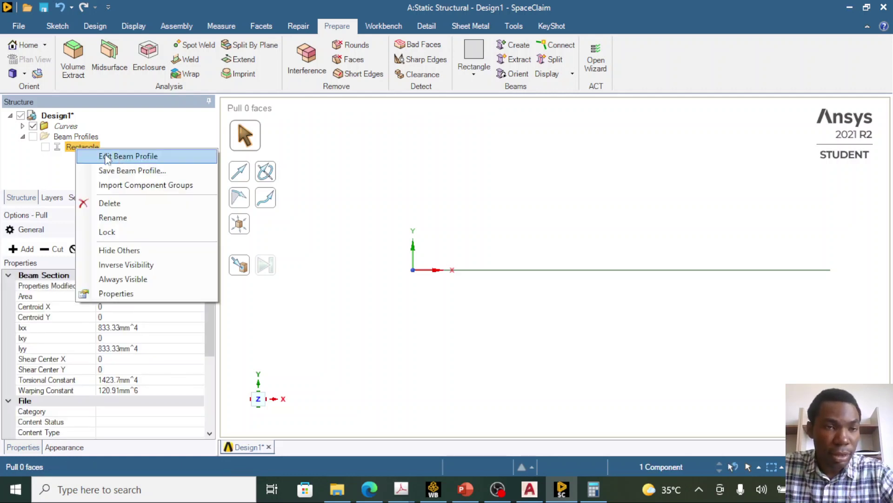
left_click(131, 157)
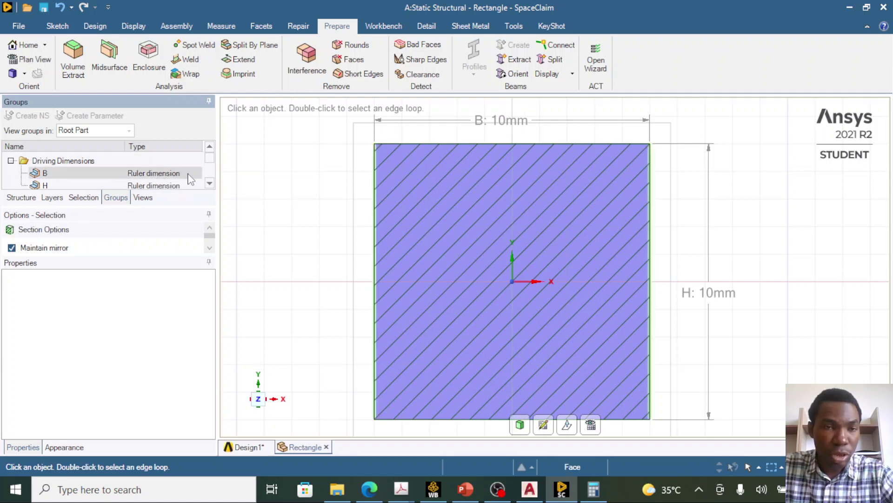
Step: Set the rectangle profile's width dimension B to the copied square root value, 15.81 mm
left_click(187, 174)
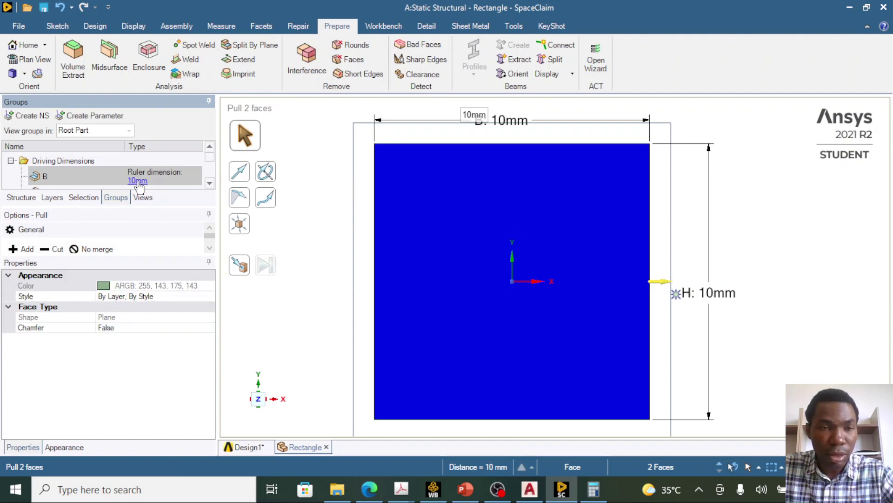
left_click(138, 181)
key("ctrl+v")
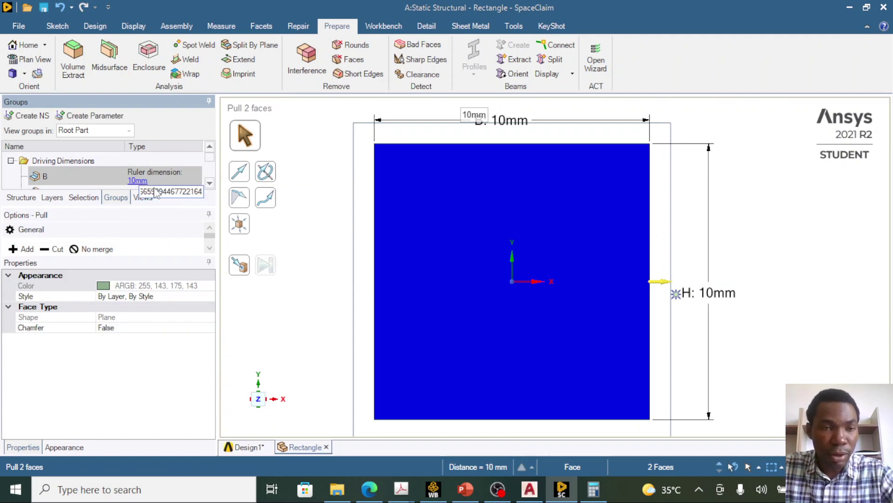
left_click_drag(156, 196, 120, 197)
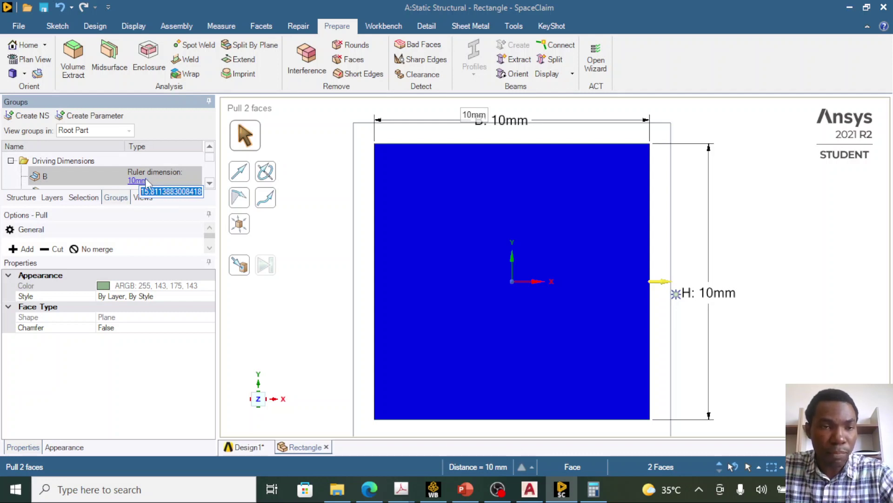
key("Return")
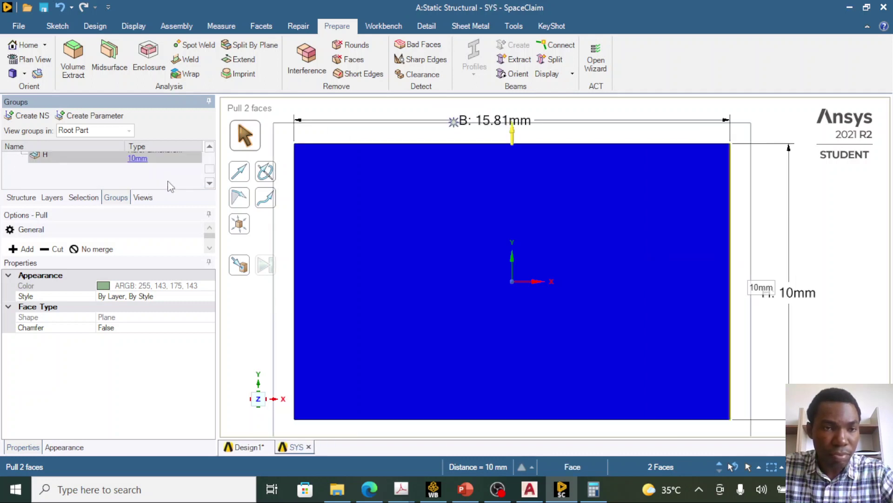
Step: Set the rectangle profile's height dimension H to the copied 15.81 mm value, check both dimensions and close the profile
left_click(139, 159)
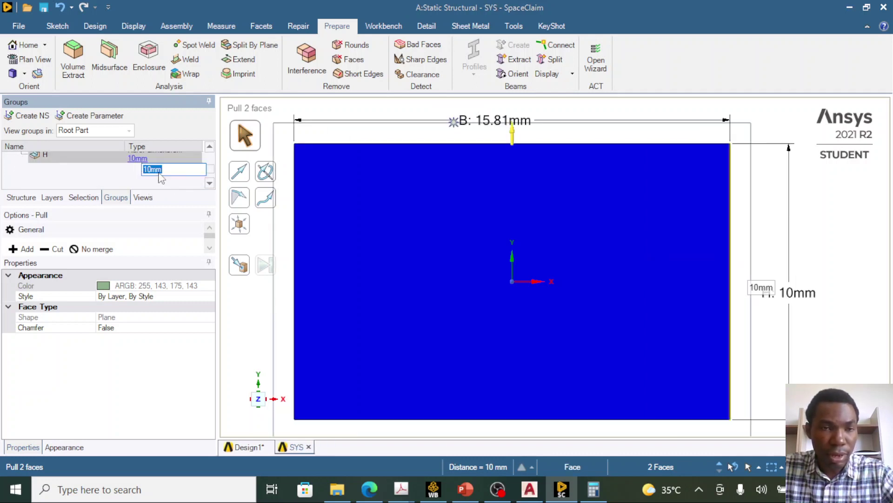
key("ctrl+v")
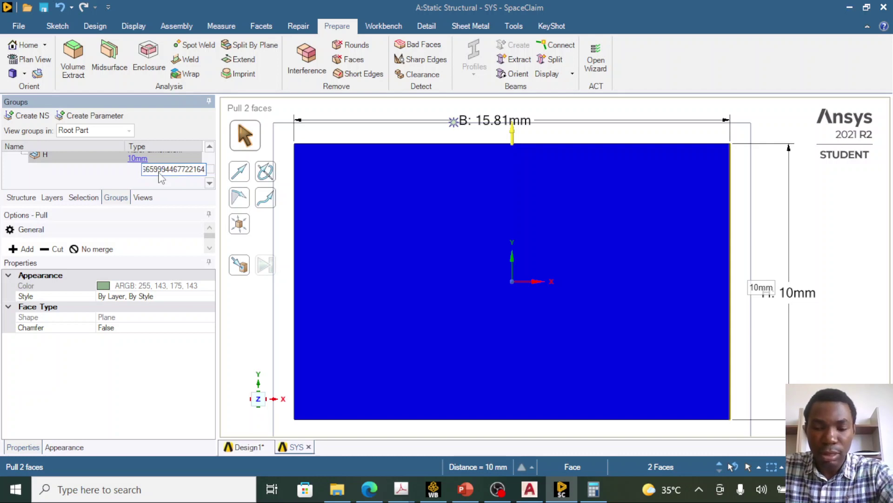
key("Return")
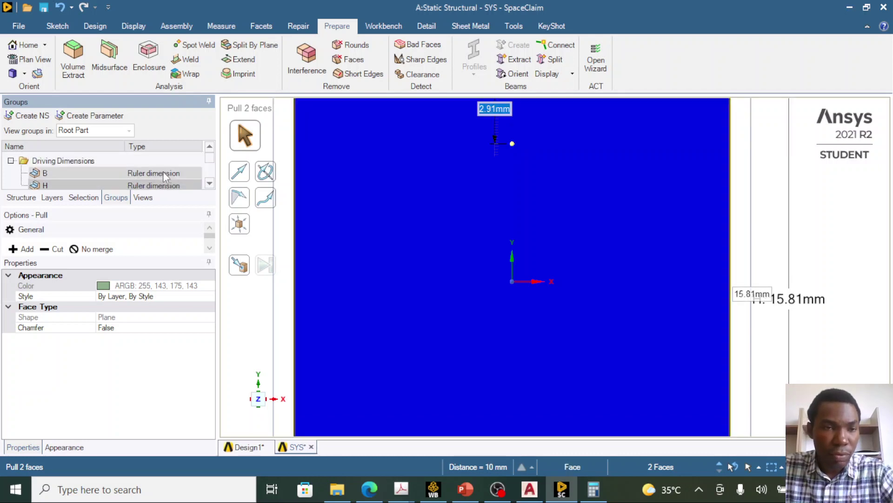
mouse_move(110, 176)
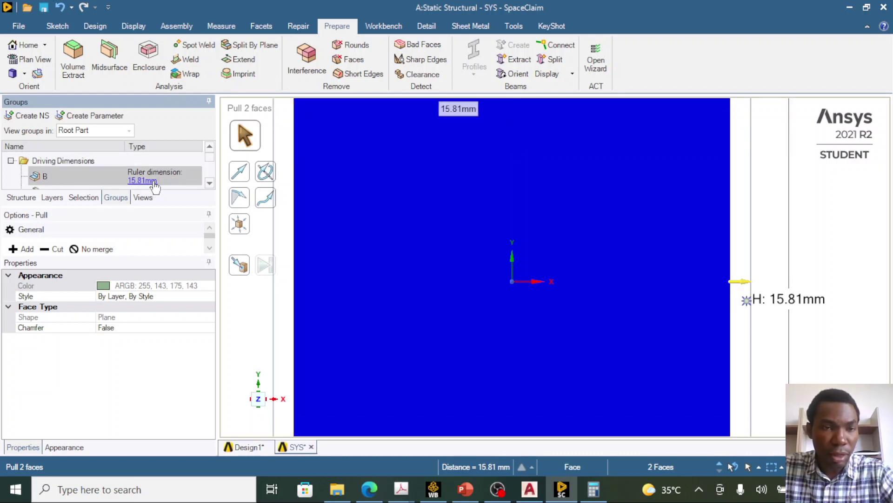
scroll(155, 185, "down", 1)
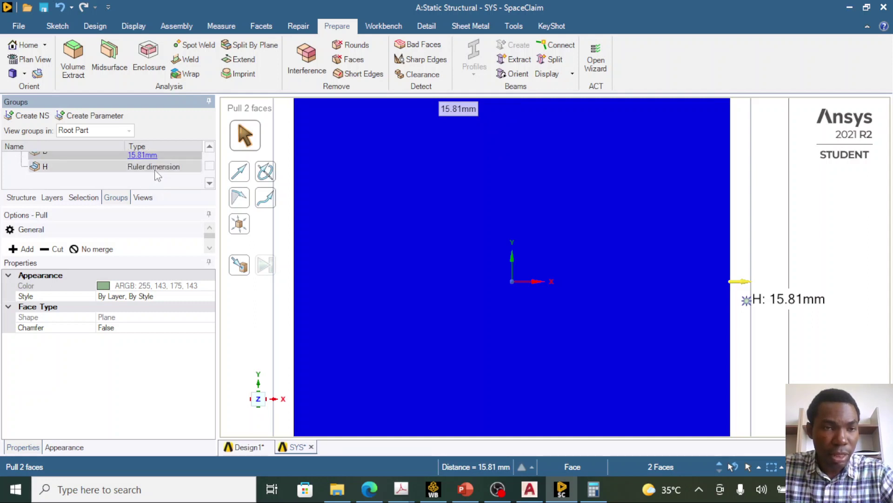
mouse_move(155, 177)
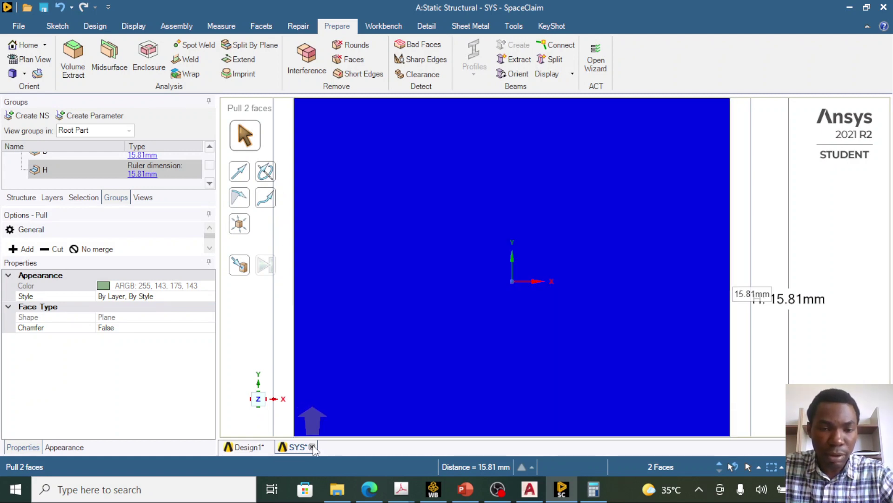
left_click(312, 447)
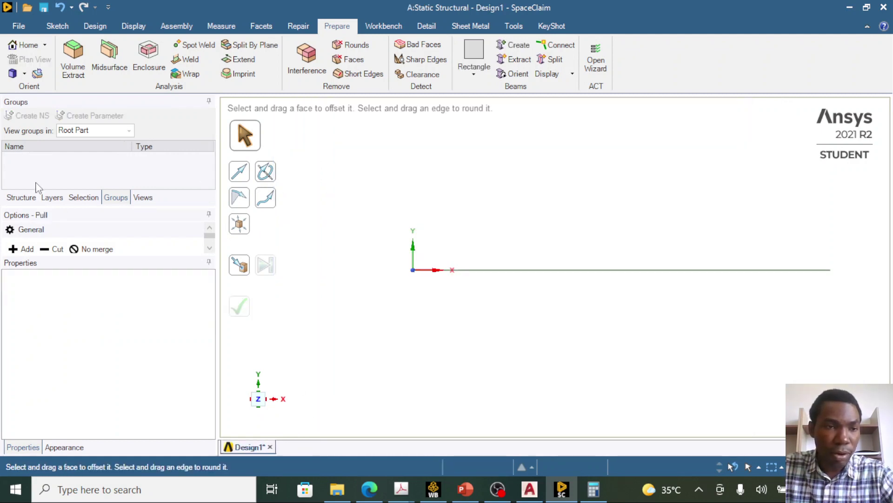
key("Escape")
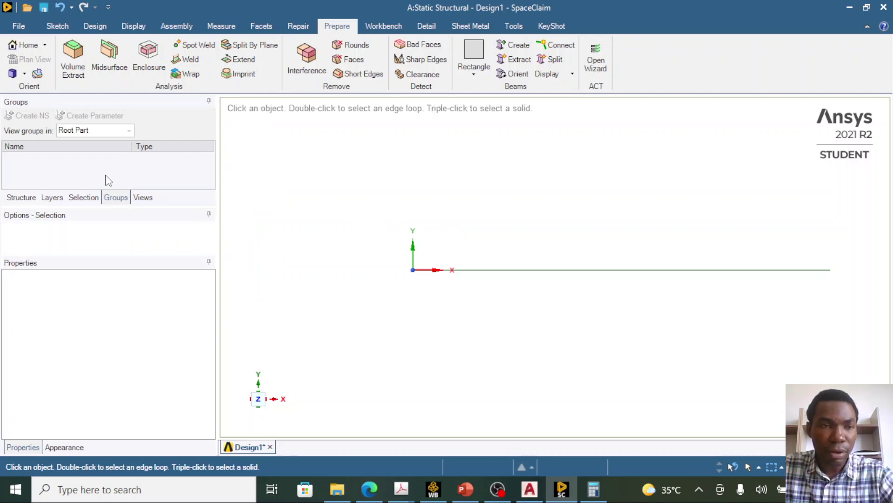
Step: Show the section properties of the Rectangle beam profile in the design structure to check its area
left_click(21, 198)
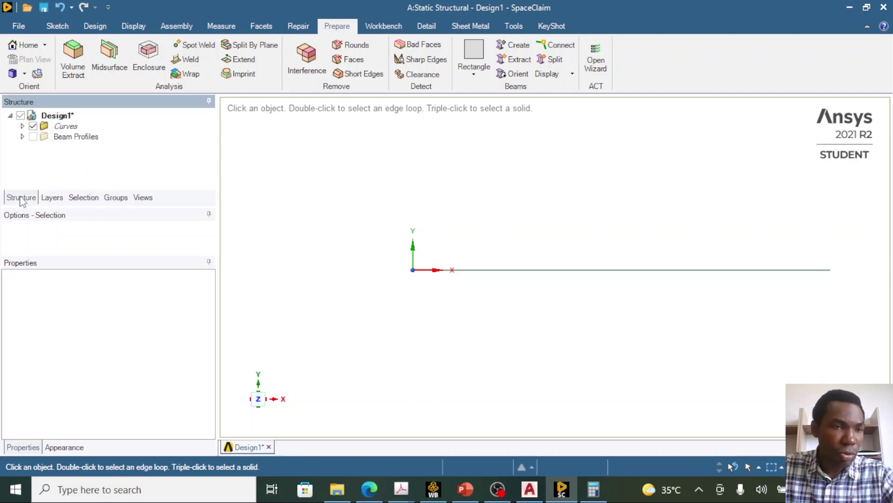
left_click(23, 137)
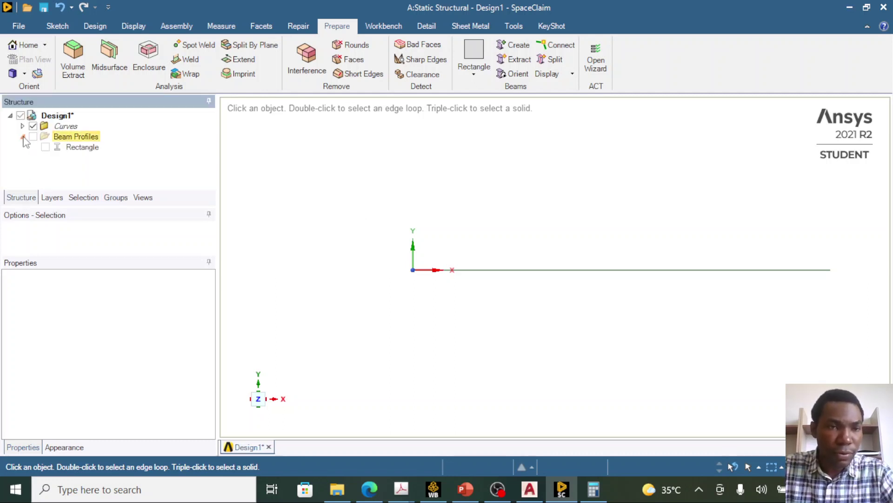
left_click(82, 148)
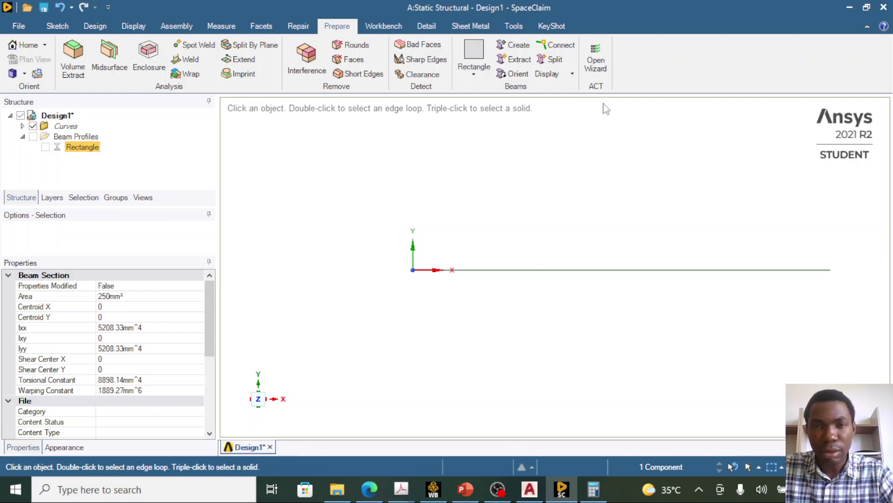
Step: Create beams with the Rectangle profile on both line segments along the X axis
left_click(522, 47)
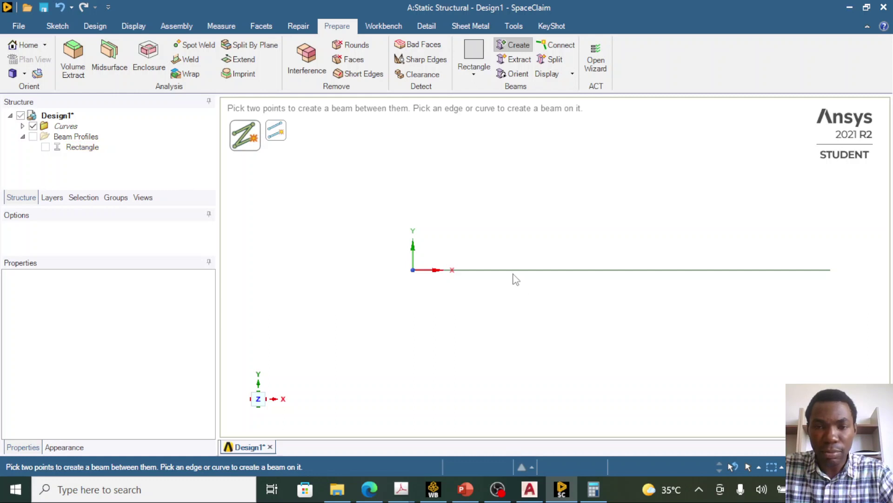
left_click(496, 270)
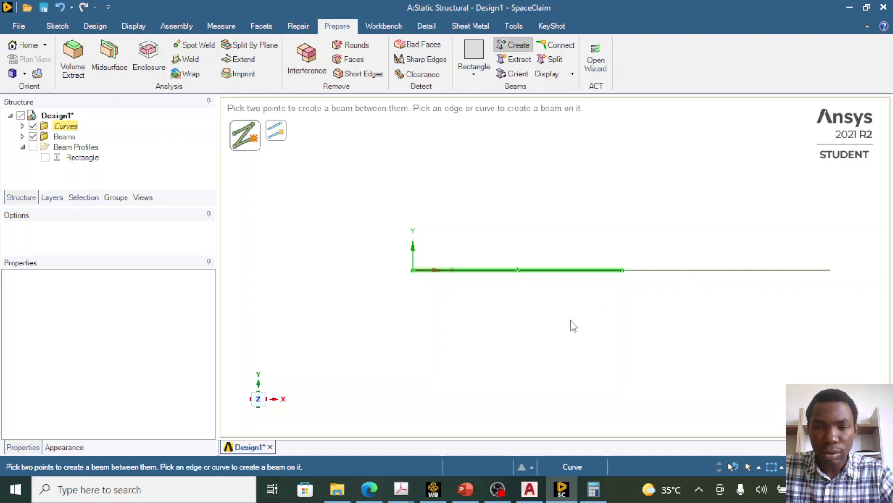
left_click(712, 286)
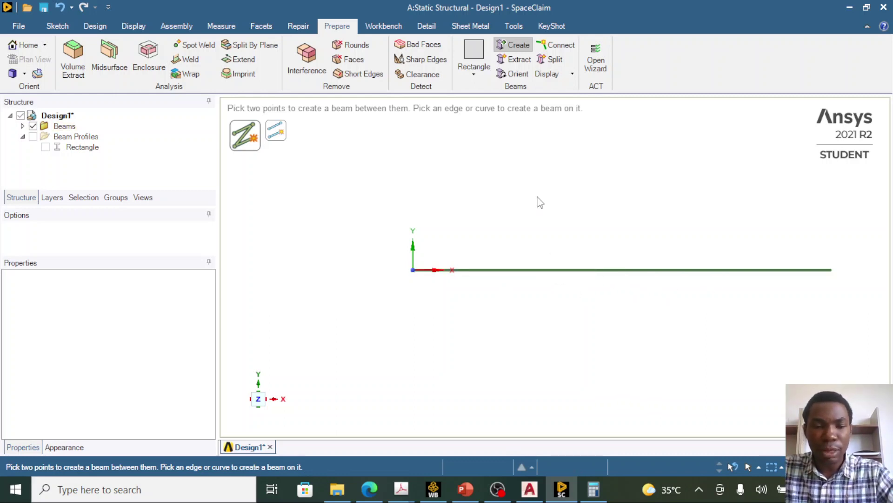
key("Escape")
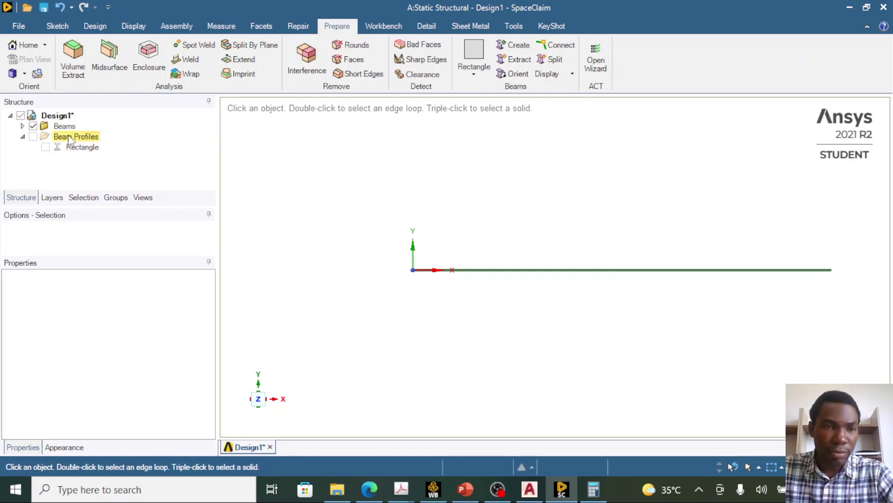
Step: Set the type of the first beam, the segment starting at the origin, to Link/Truss
left_click(22, 126)
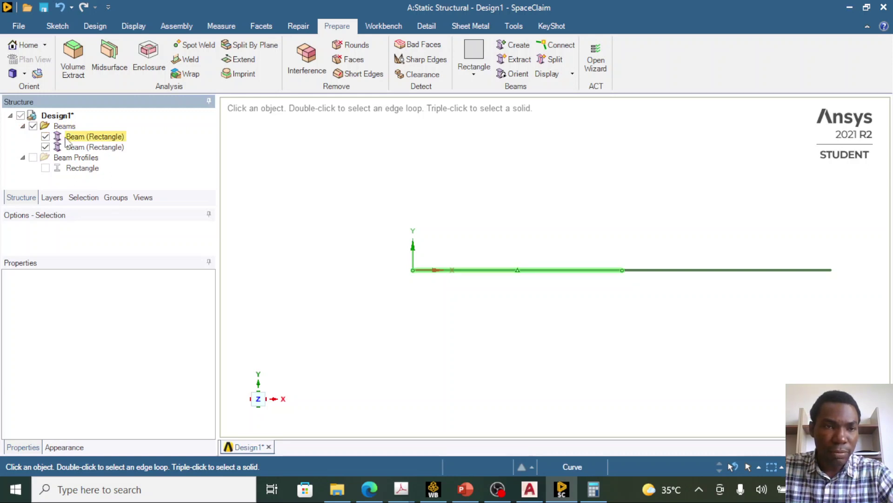
left_click(84, 138)
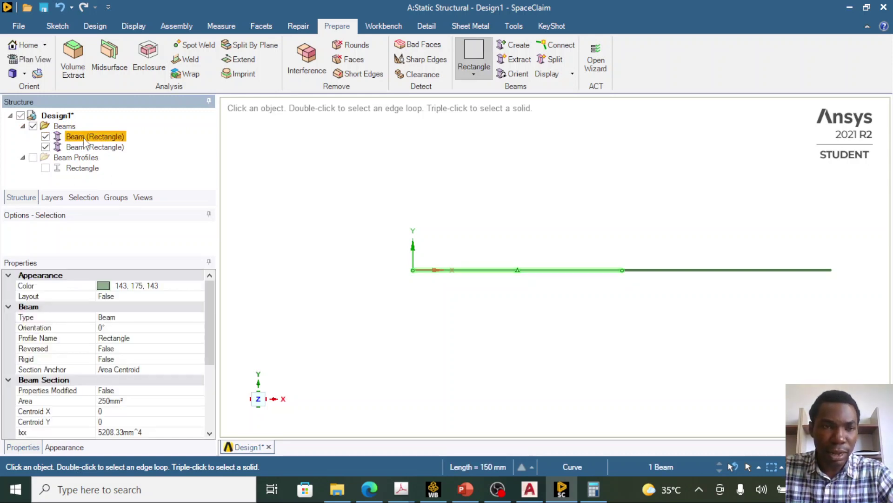
left_click(138, 317)
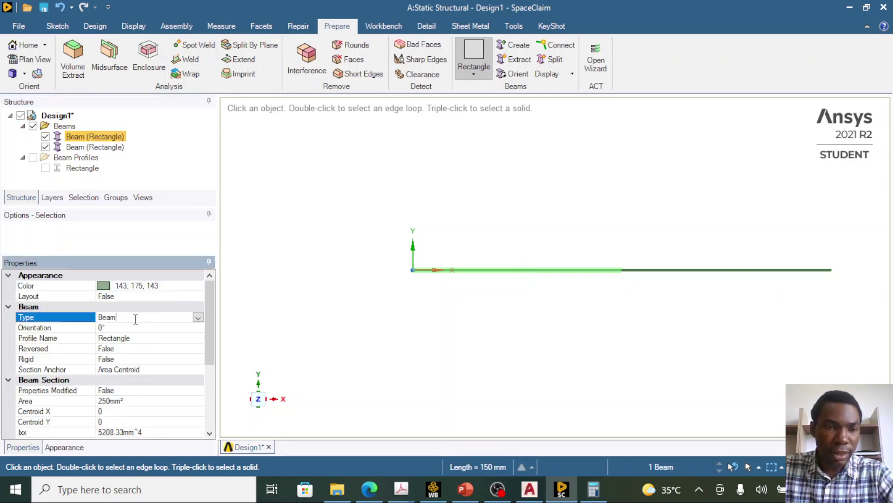
left_click(199, 317)
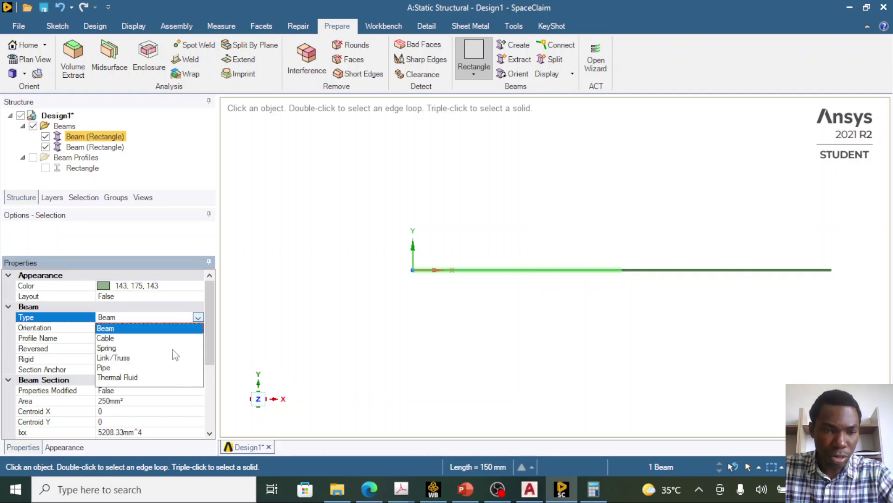
left_click(157, 358)
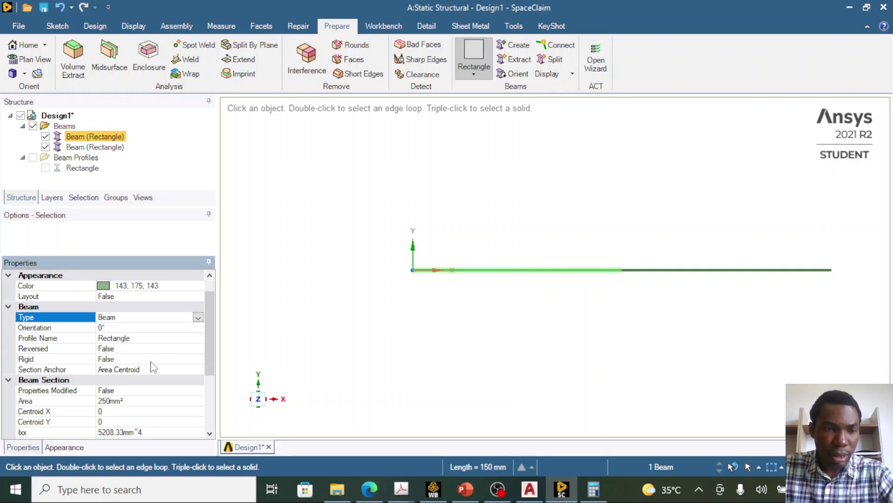
Step: Set the type of the second beam, the segment farther from the origin, to Link/Truss
left_click(106, 148)
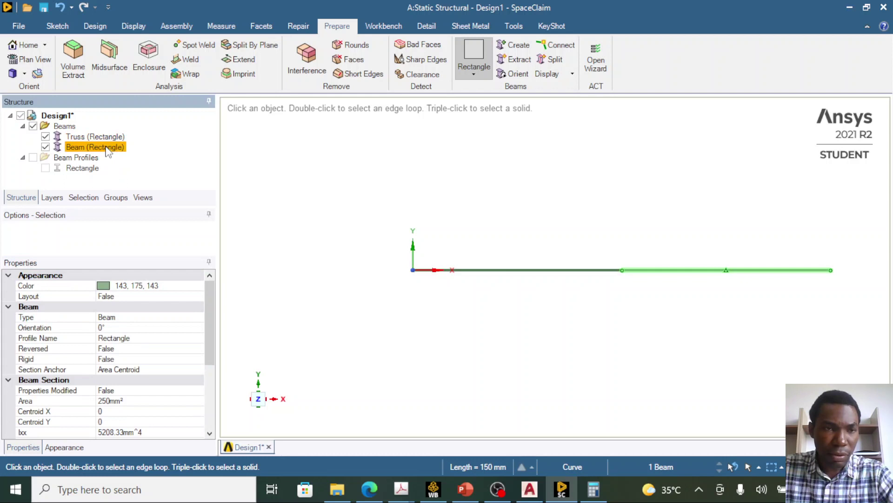
left_click(175, 317)
left_click(198, 316)
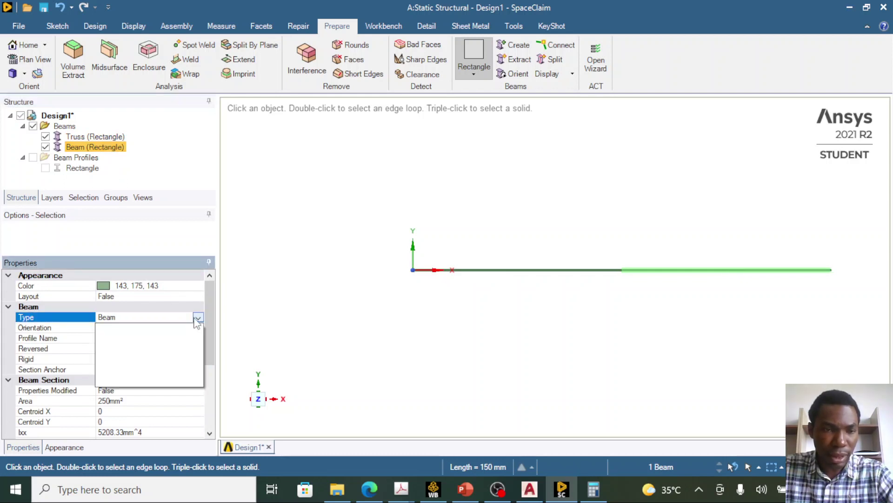
left_click(173, 358)
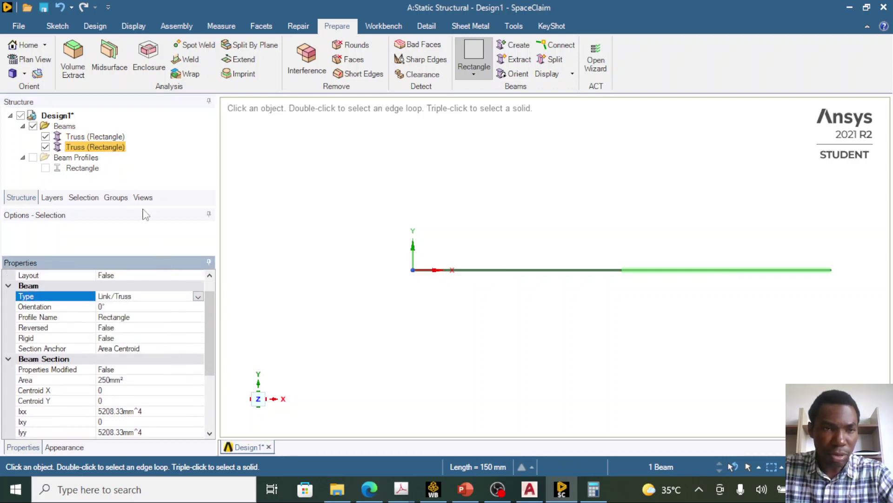
Step: Set Share Topology of the root part Design1 to Share and leave the curve selection prompt
left_click(57, 116)
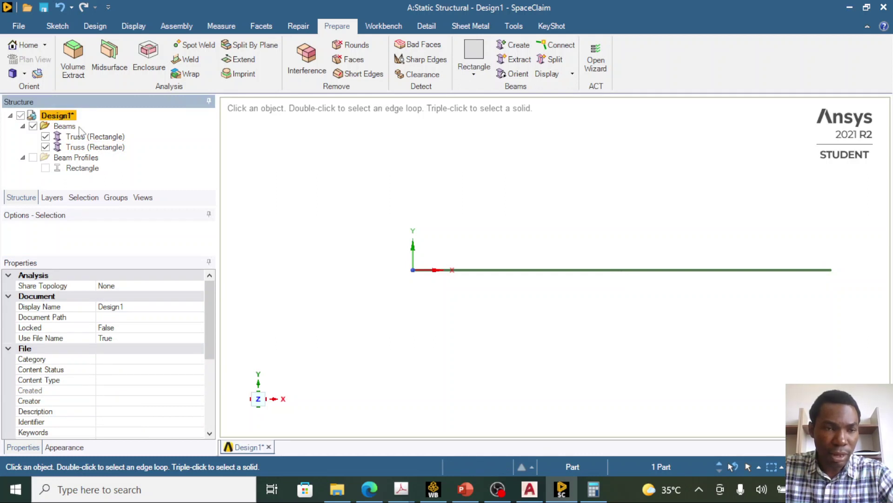
left_click(176, 285)
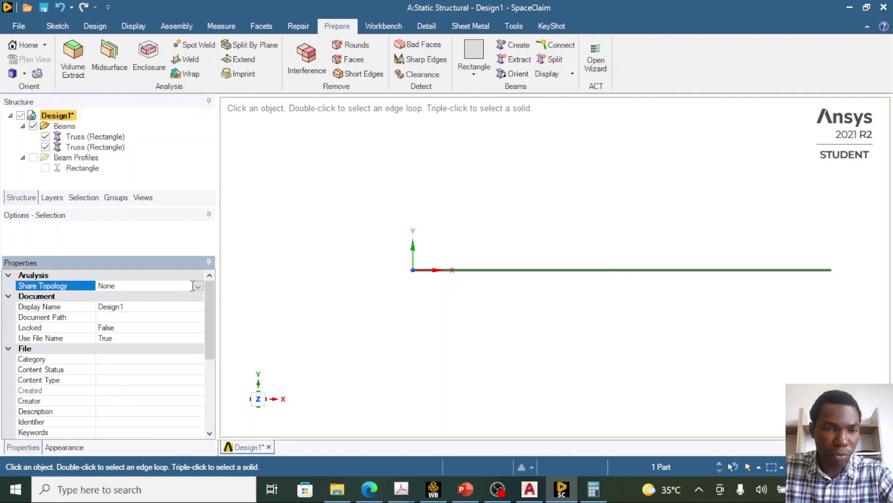
left_click(197, 286)
left_click(174, 321)
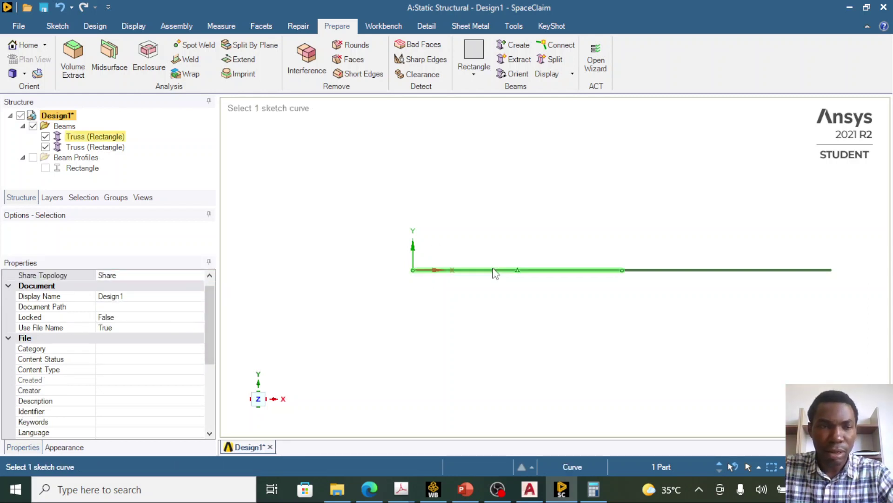
key("Escape")
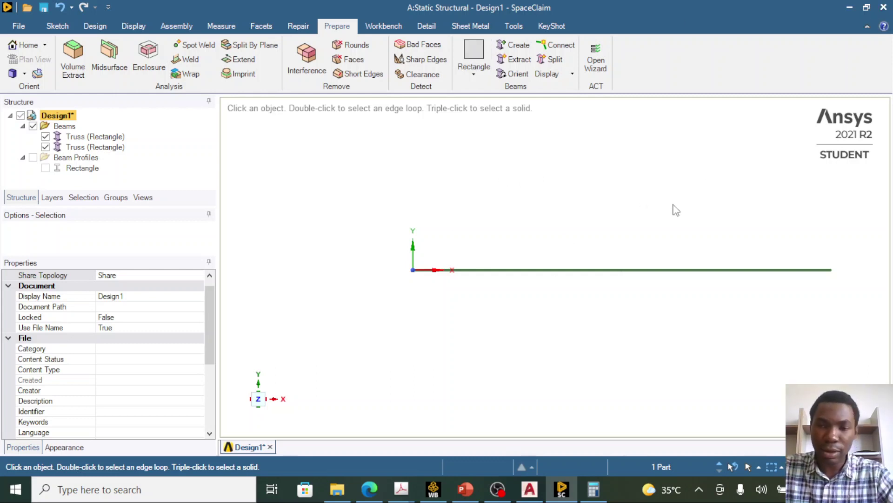
Step: Close SpaceClaim, clear the Calculator out of the way and open the Static Structural system's Model in Mechanical
left_click(884, 7)
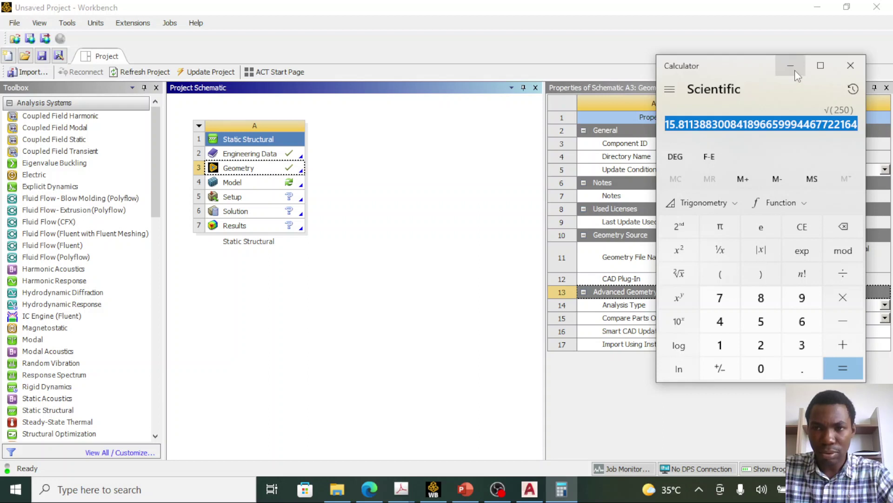
left_click(791, 67)
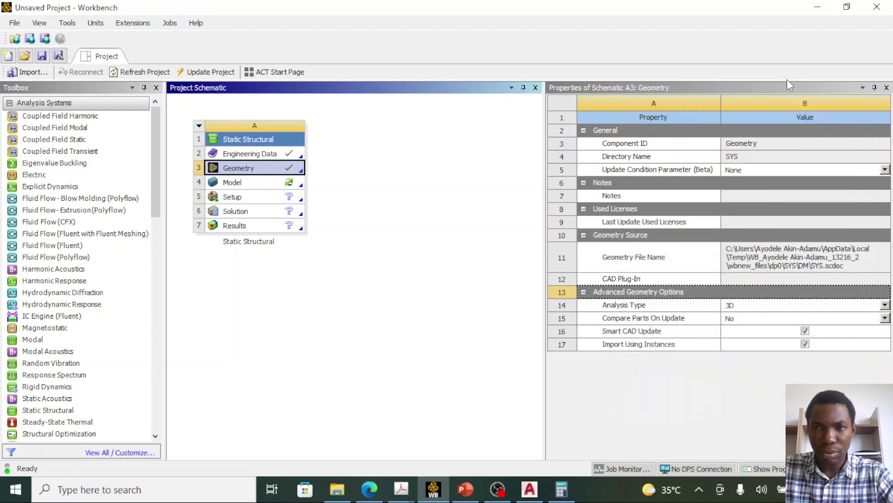
double_click(250, 185)
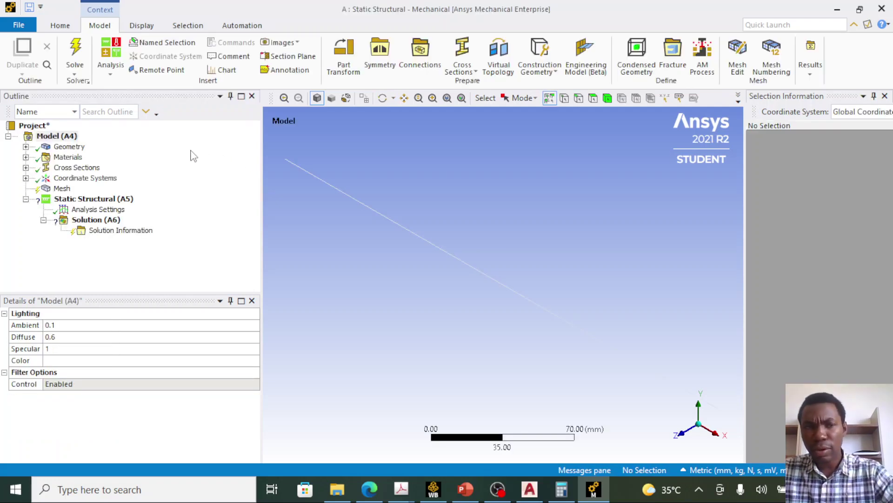
Step: Expand the model's Geometry and display the details of the Truss (Rectangle) body
left_click(63, 146)
left_click(61, 146)
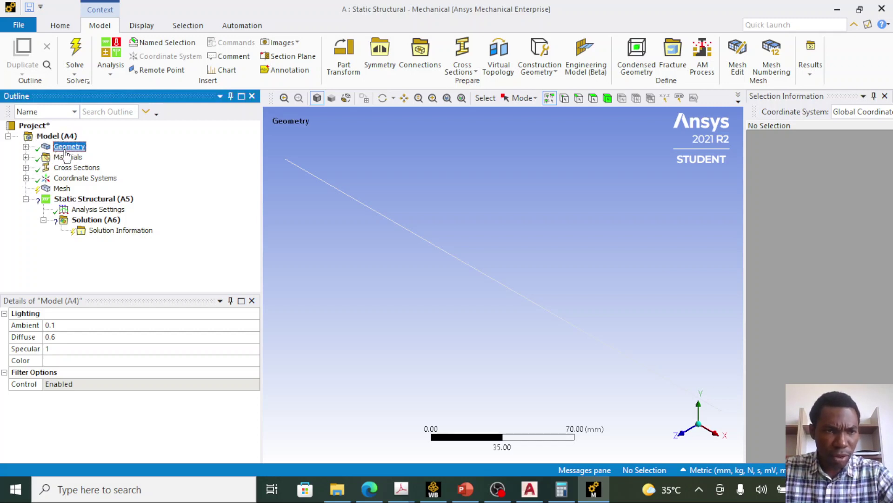
left_click(60, 136)
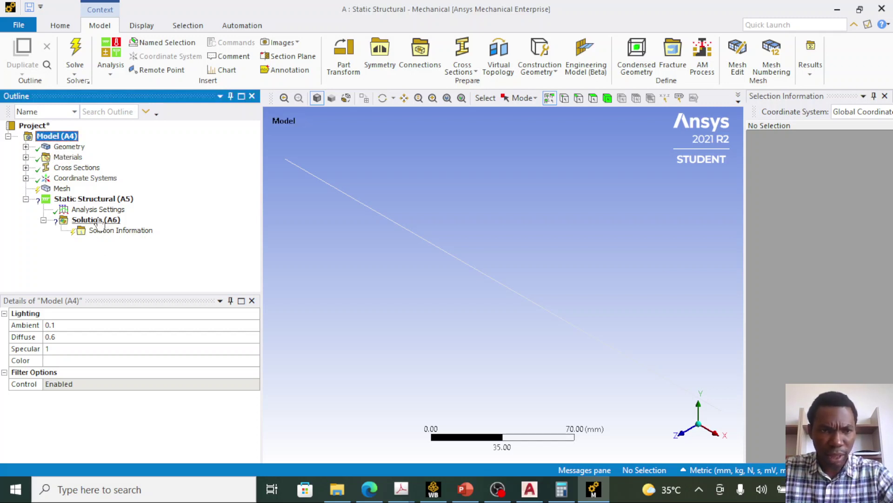
left_click(66, 147)
left_click(25, 146)
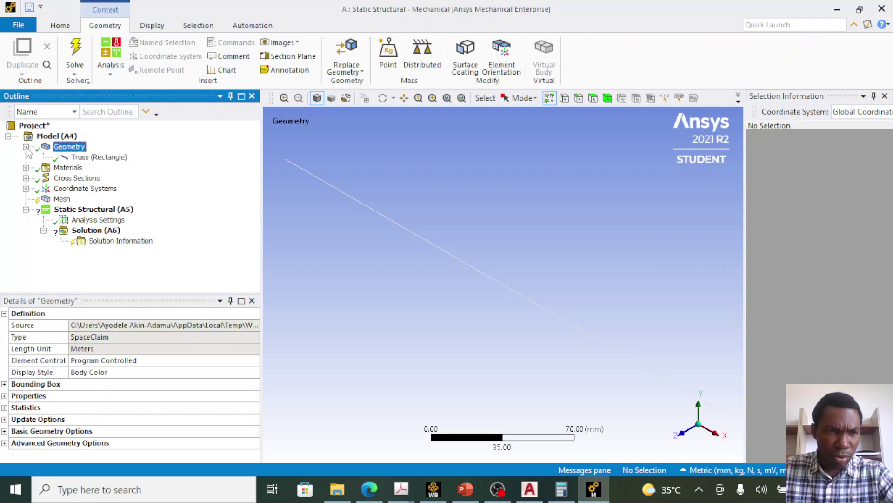
left_click(88, 159)
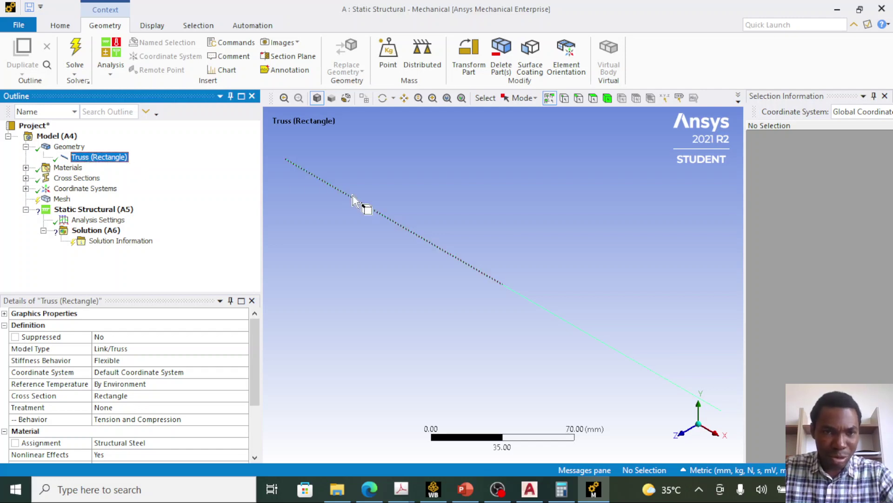
Step: Select each of the truss body's two edges in turn in the model view to check their lengths
left_click_drag(104, 162, 404, 230)
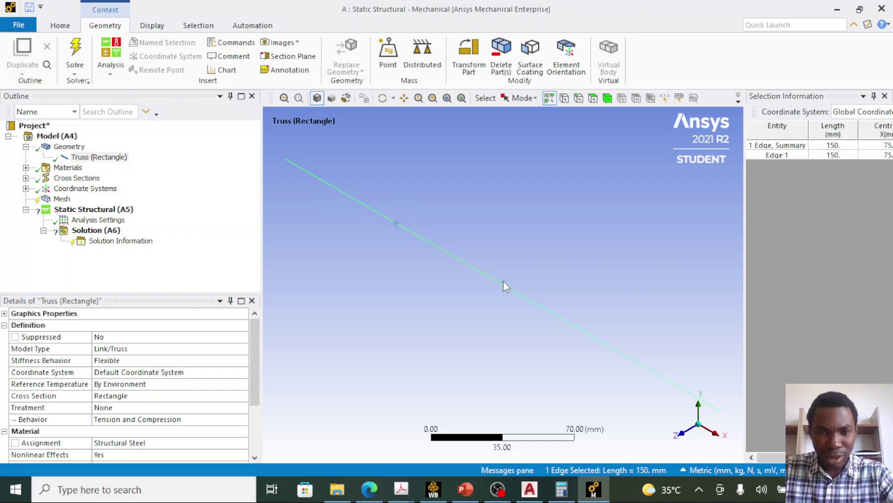
left_click(458, 263)
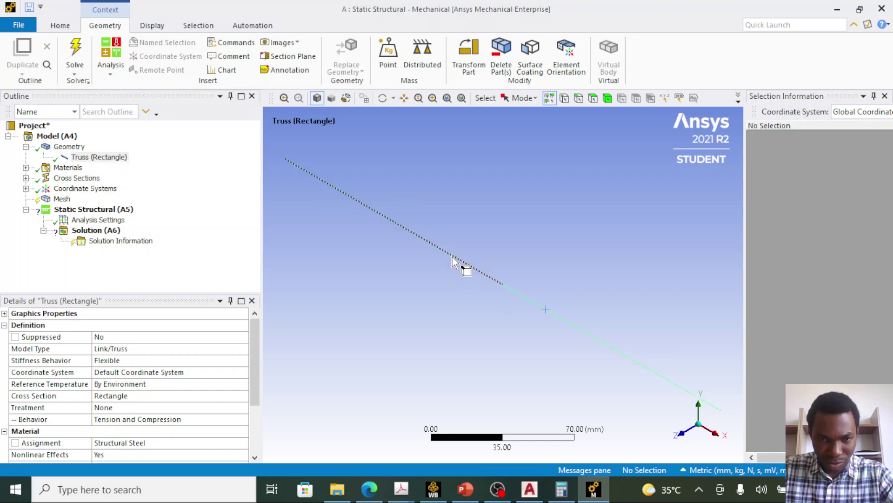
left_click(452, 254)
left_click(564, 309)
left_click(558, 316)
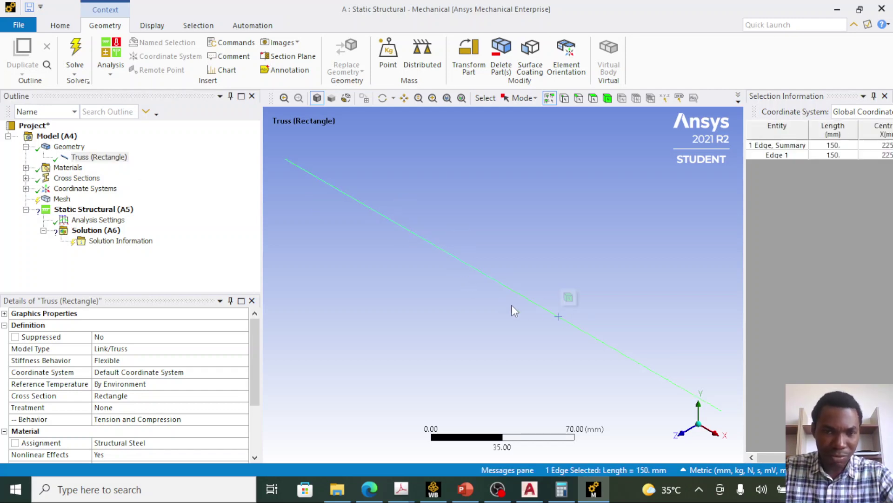
Step: Assign the Steel material to the Truss (Rectangle) body
left_click(98, 159)
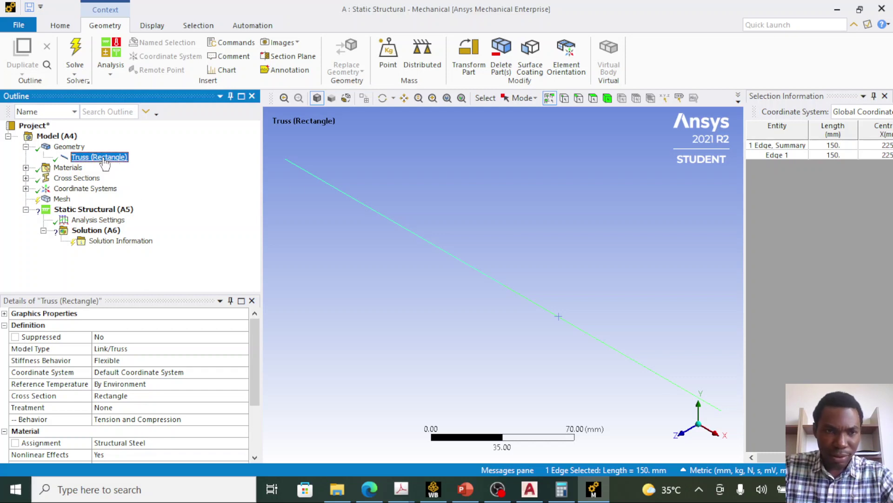
left_click(189, 443)
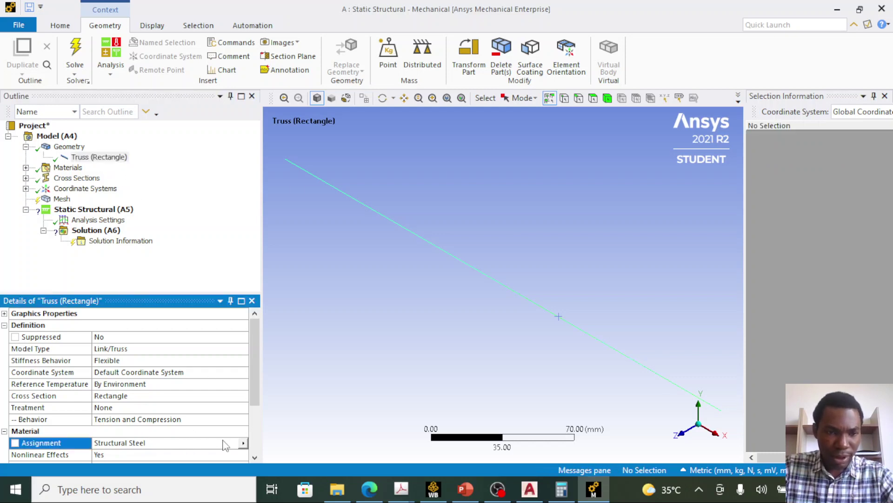
left_click(242, 442)
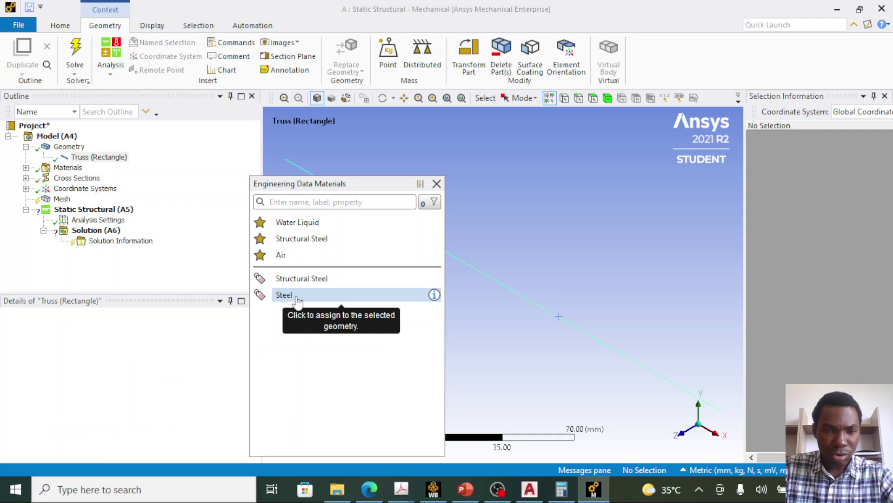
left_click(286, 296)
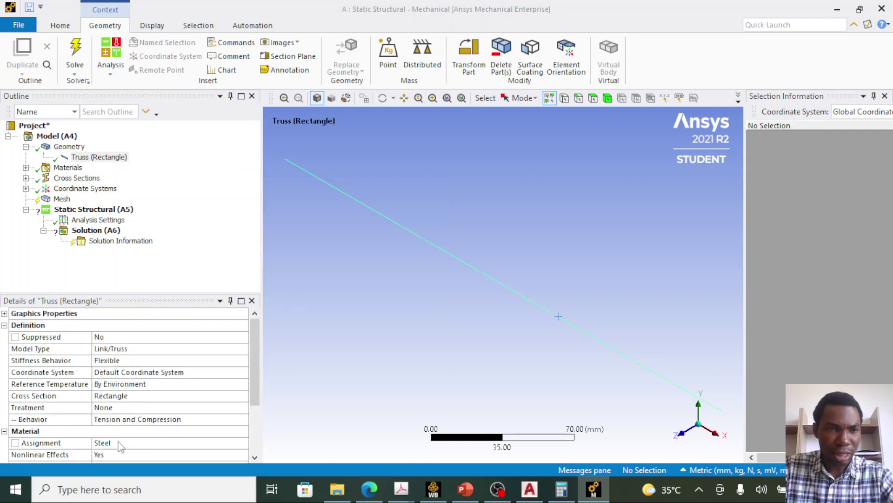
Step: Open the model's Materials branch and expand it to check the materials it contains
left_click(68, 170)
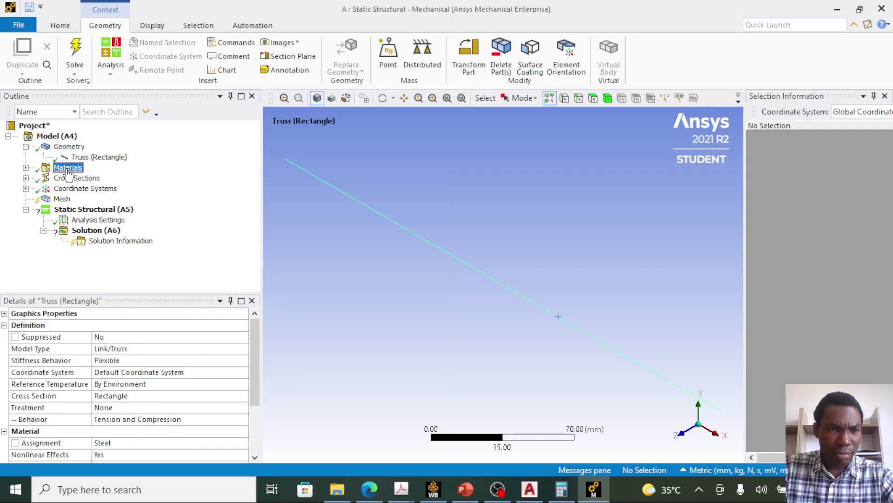
left_click(26, 168)
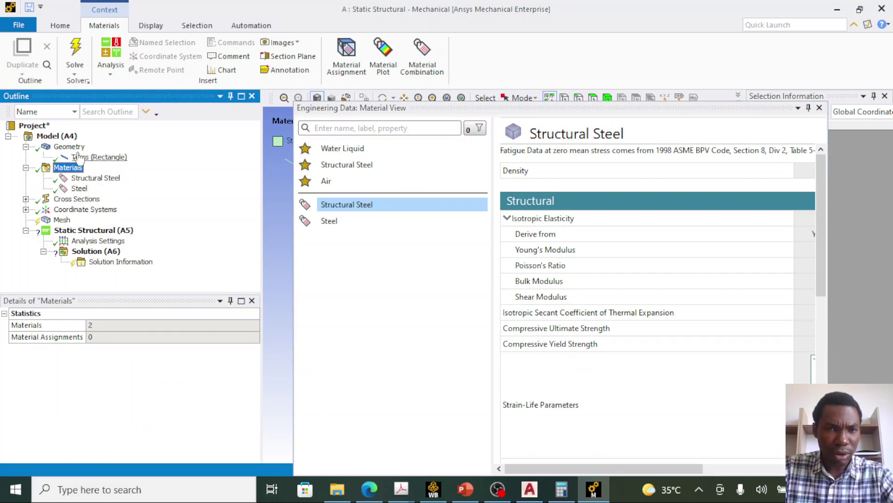
Step: Expand the Cross Sections and Coordinate Systems branches and set the mesh element size to 150 mm
left_click(26, 199)
left_click(27, 220)
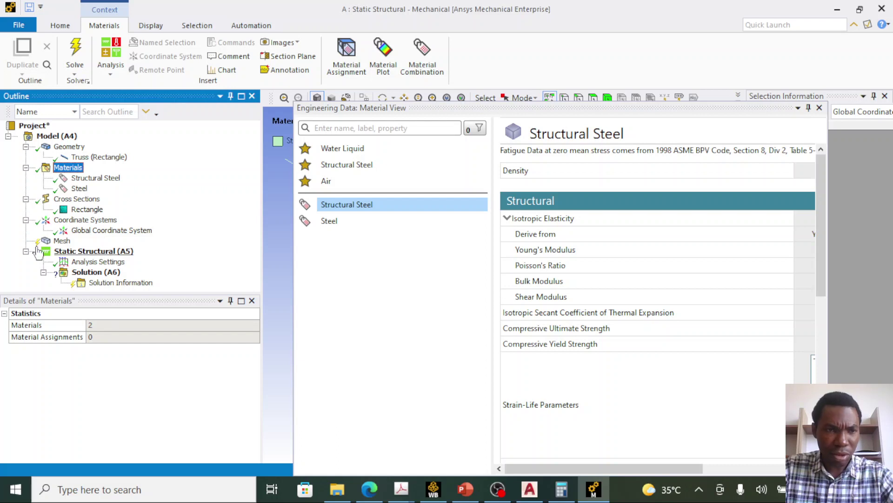
left_click(60, 242)
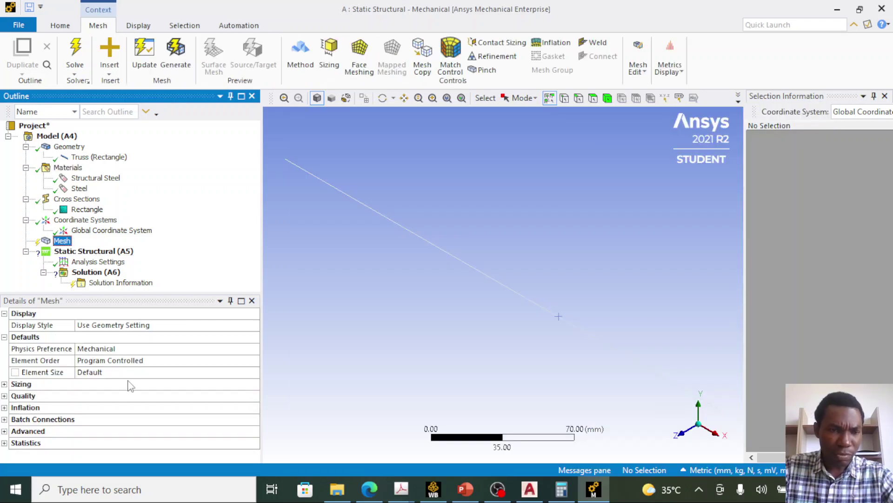
left_click(116, 372)
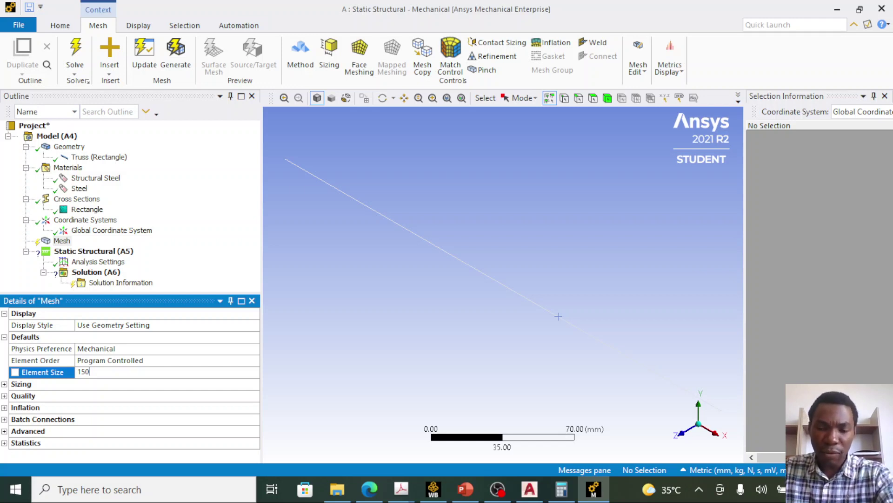
key("Return")
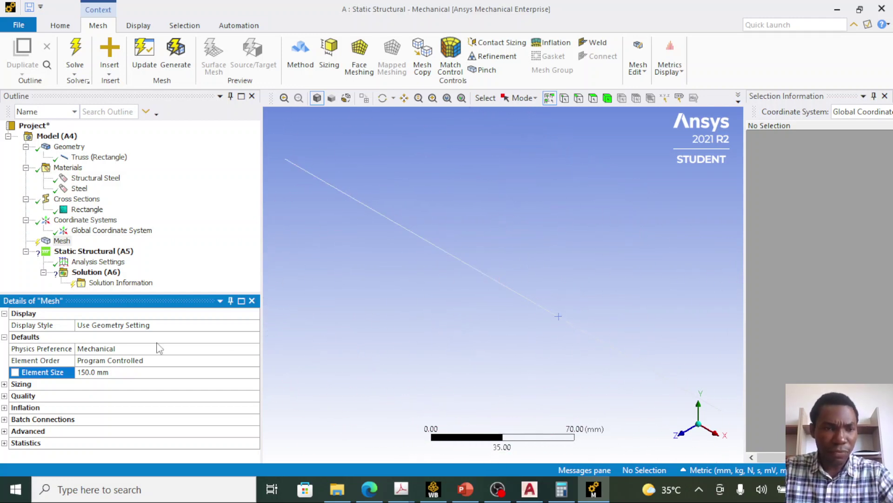
Step: Set the mesh's element order to Linear
left_click(126, 360)
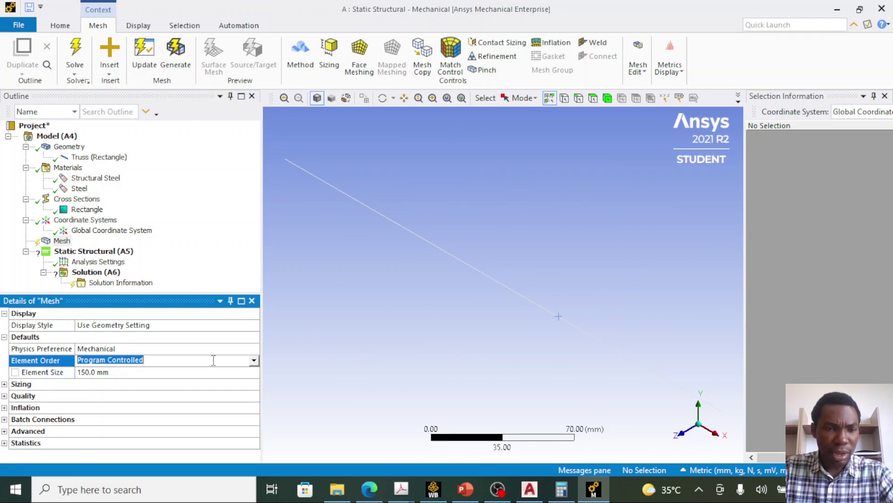
left_click(254, 360)
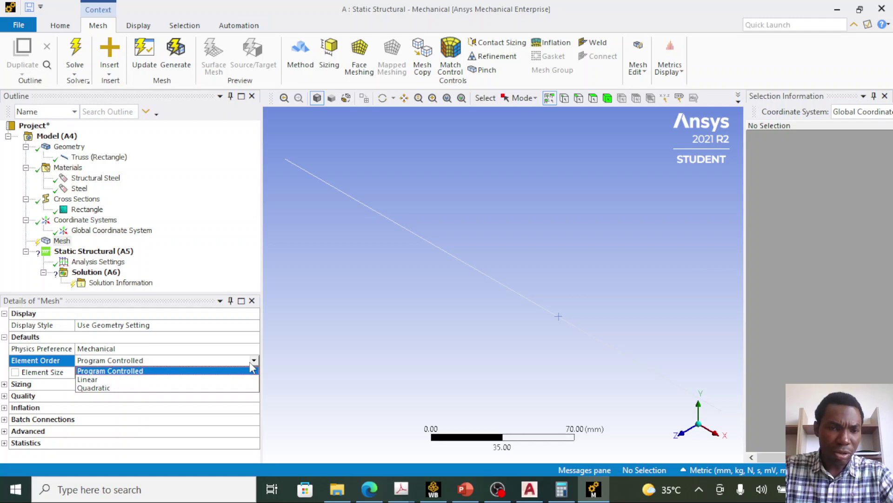
left_click(206, 378)
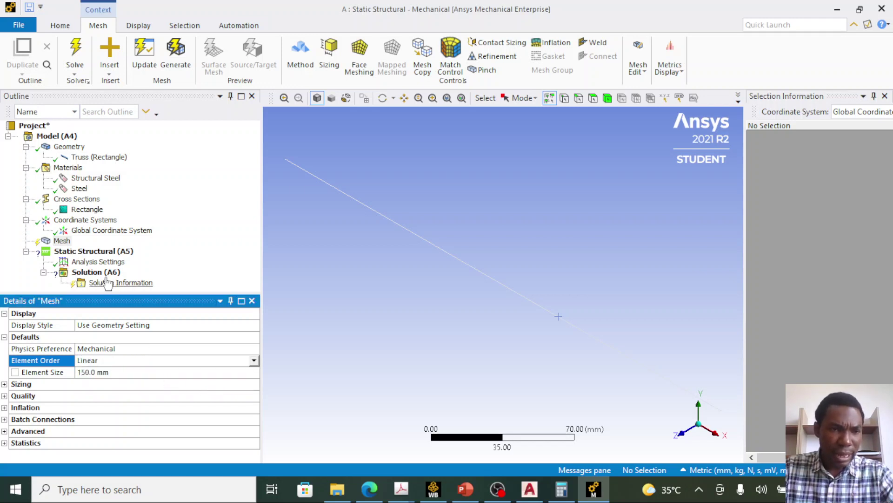
Step: Insert a Displacement support in the Static Structural analysis and scope it to the bar's end vertex at the origin
left_click(73, 251)
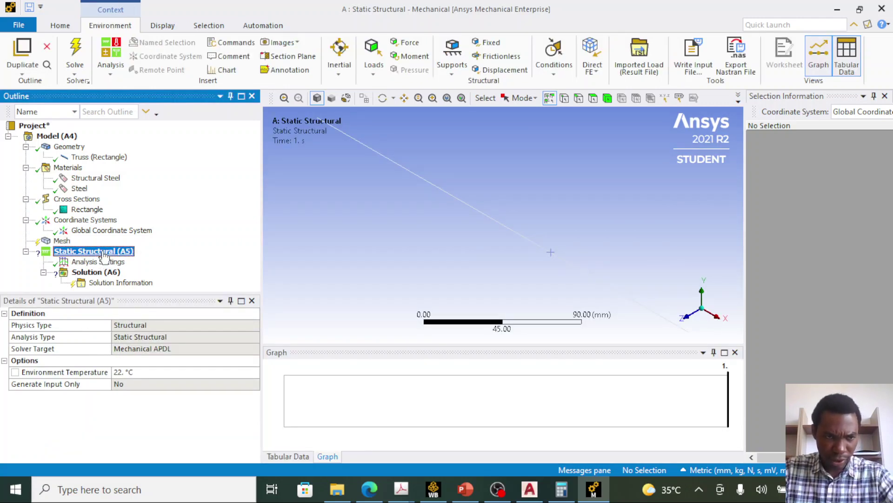
right_click(103, 256)
mouse_move(140, 259)
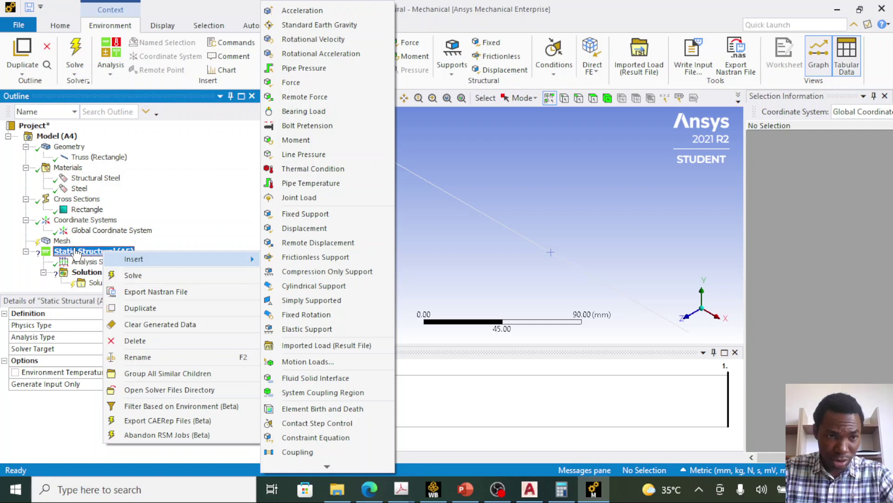
left_click(310, 229)
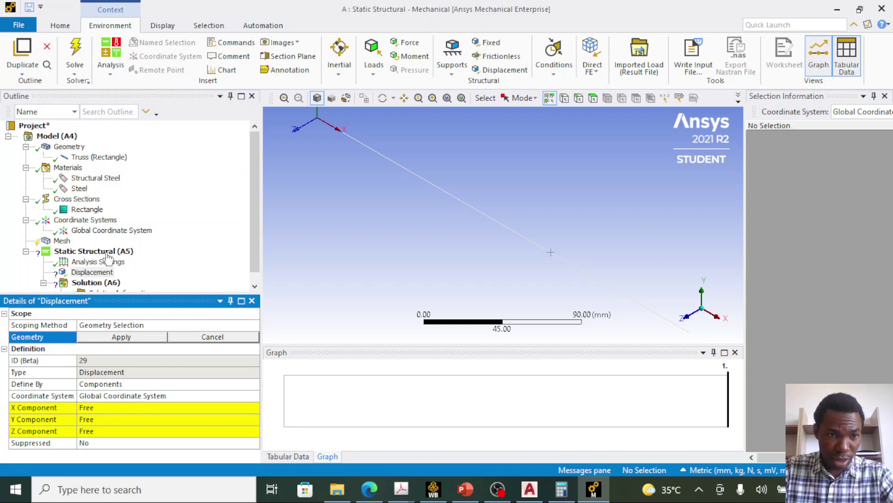
left_click(107, 273)
key("Escape")
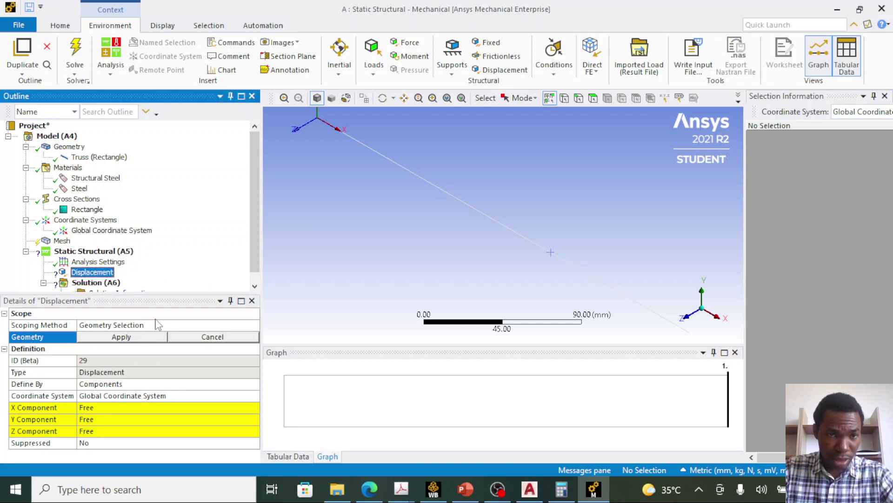
left_click(316, 120)
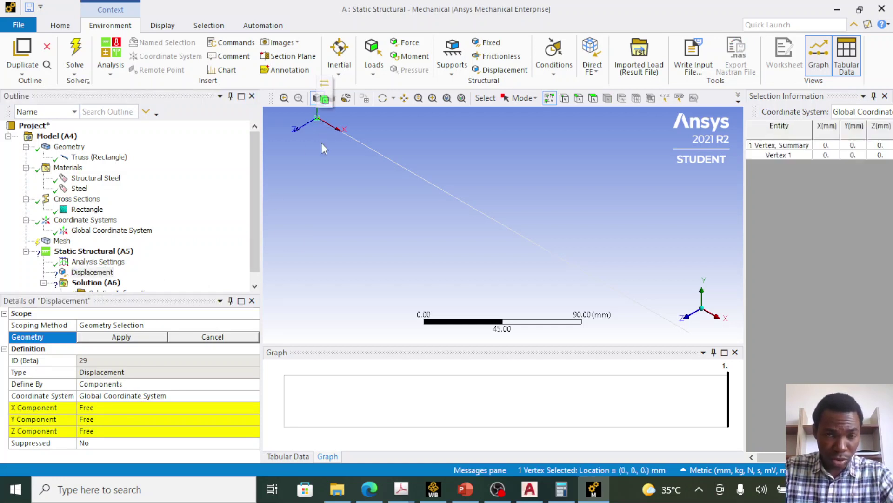
scroll(349, 235, "down", 2)
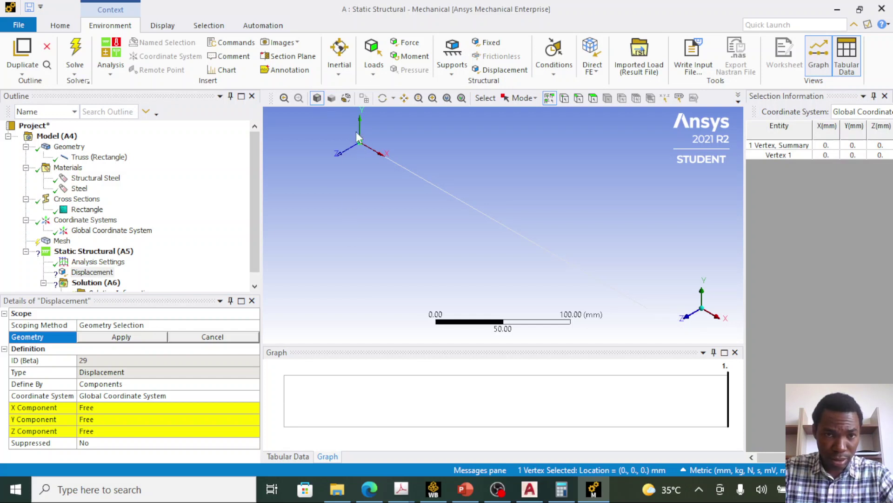
left_click(122, 337)
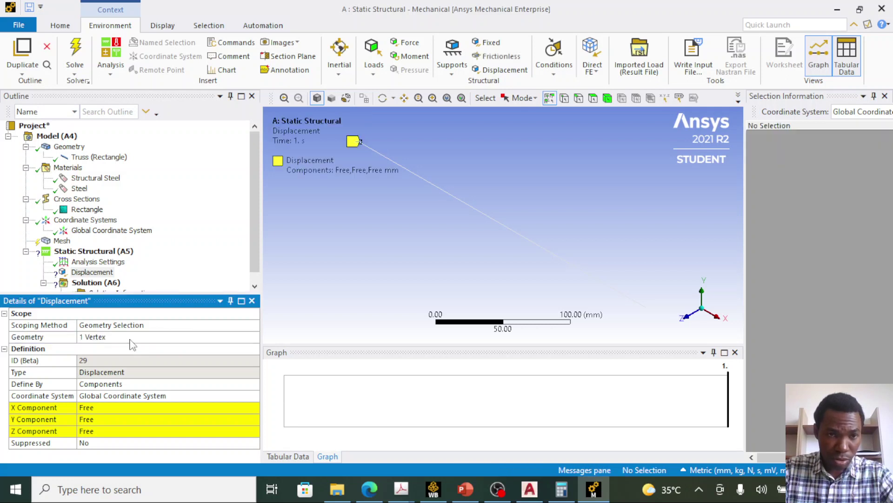
Step: Set the X, Y and Z components of the origin vertex's displacement to 0 mm
left_click(141, 407)
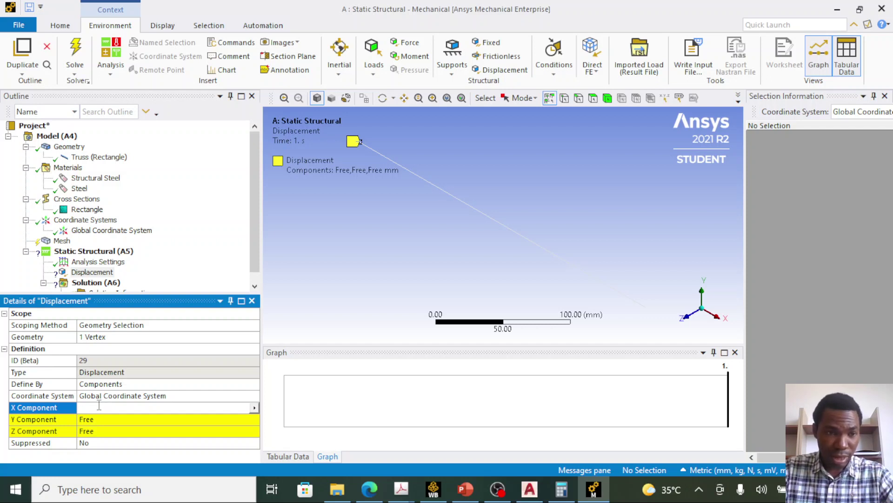
type("0")
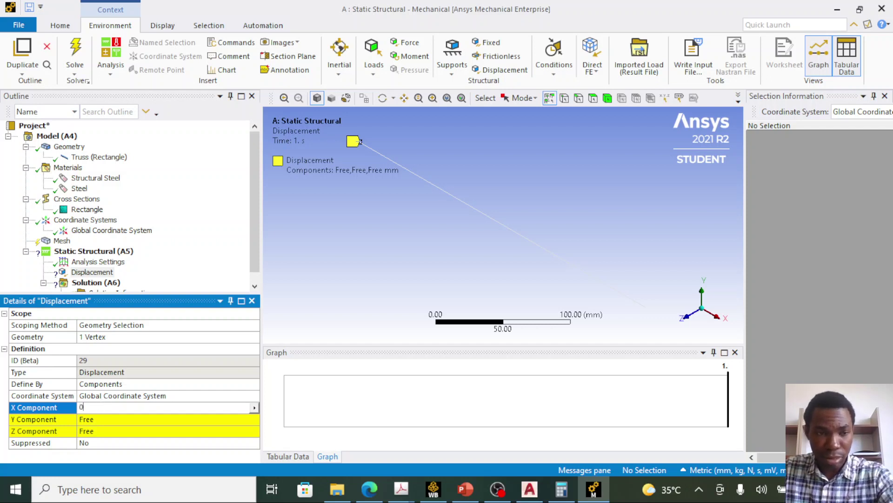
left_click(105, 421)
type("0")
key("Return")
left_click(106, 431)
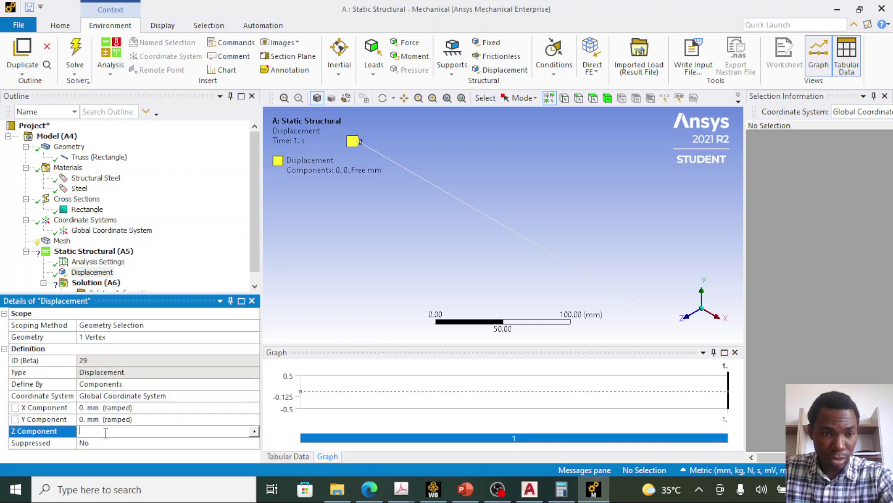
left_click(107, 420)
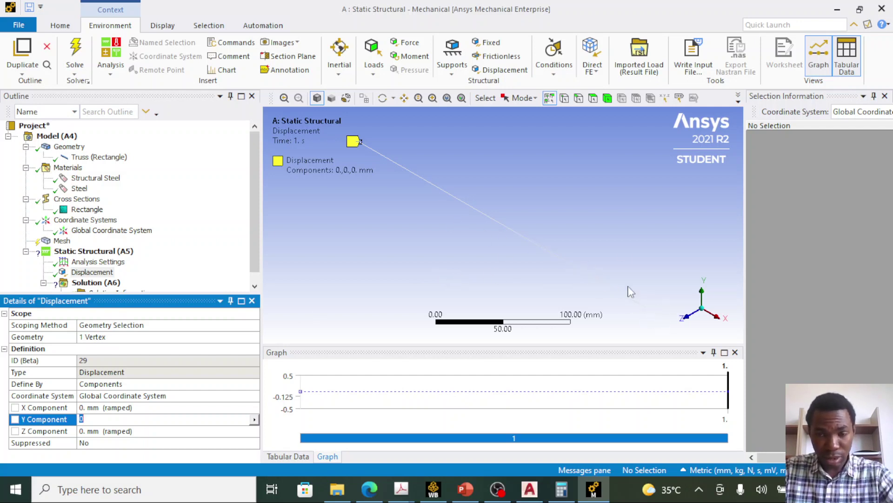
Step: Duplicate the Displacement support defined at the bar's origin vertex
scroll(619, 281, "down", 2)
scroll(642, 325, "up", 2)
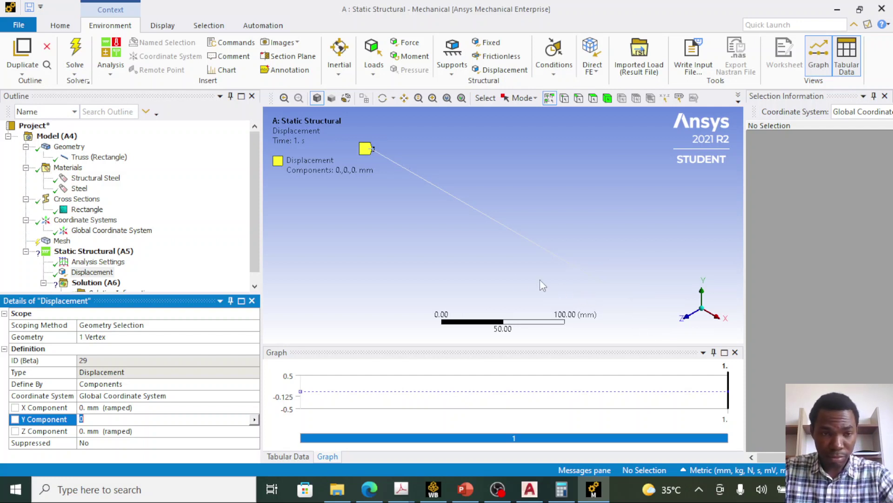
left_click(97, 274)
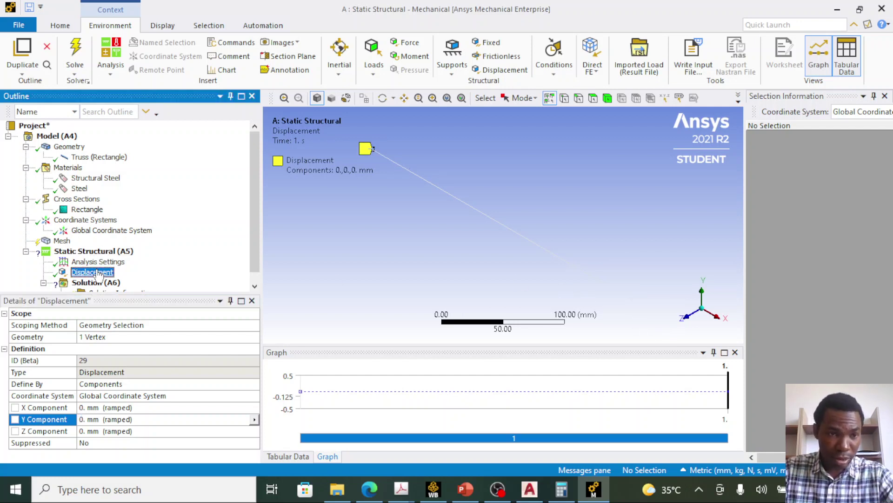
right_click(98, 274)
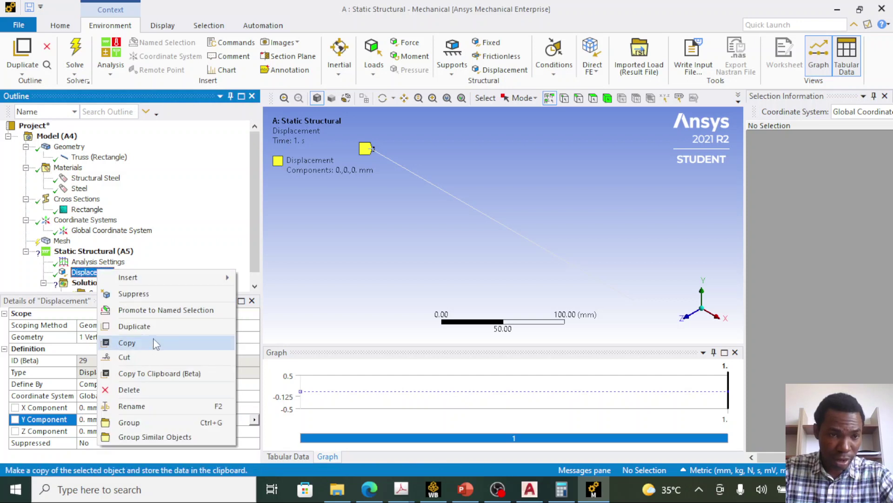
left_click(140, 325)
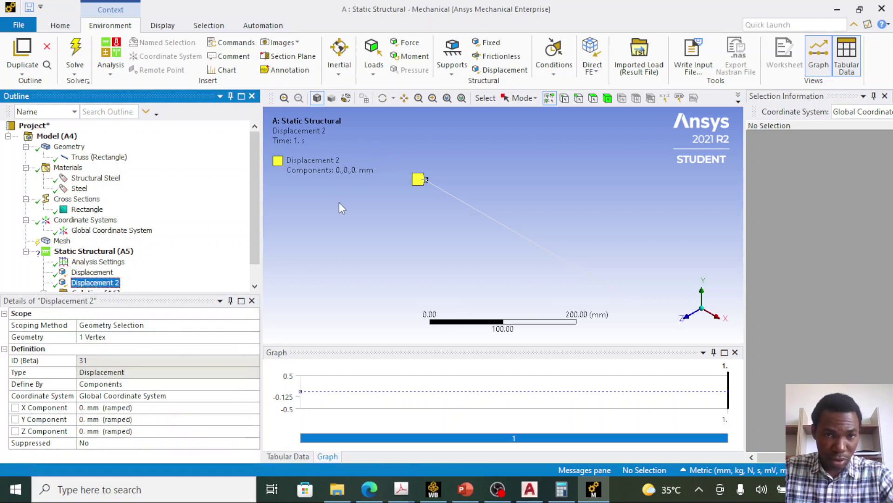
Step: Change the scope of Displacement 2 to the bar's far end vertex at X = 300 mm
left_click(580, 268)
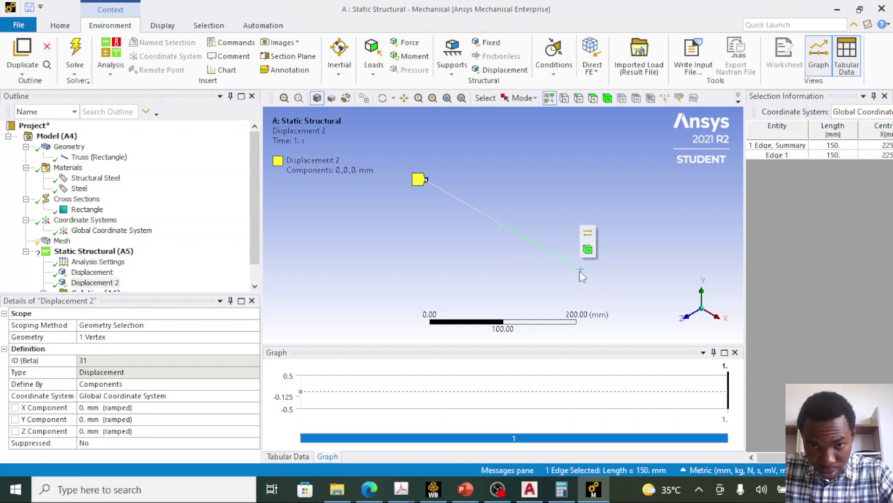
left_click(585, 274)
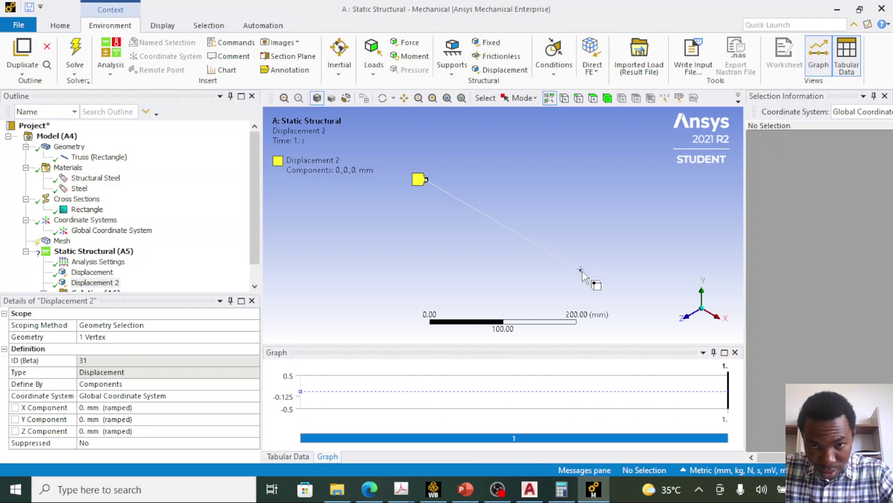
left_click(581, 270)
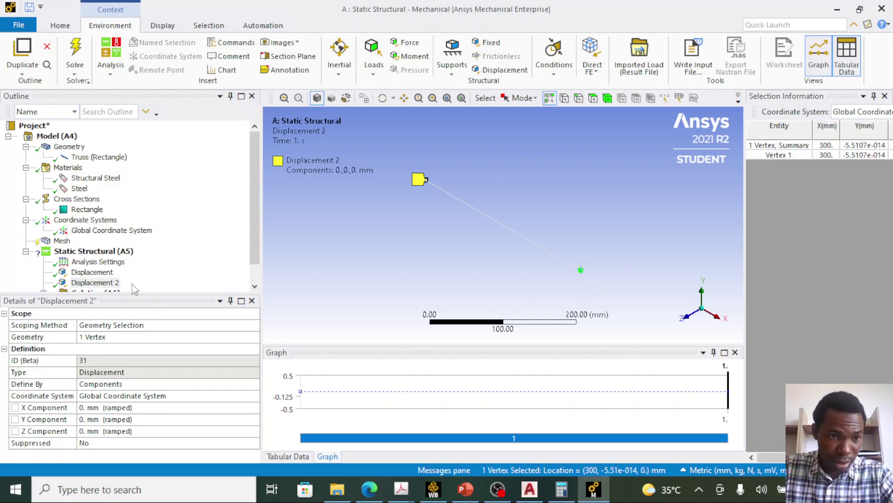
left_click(109, 282)
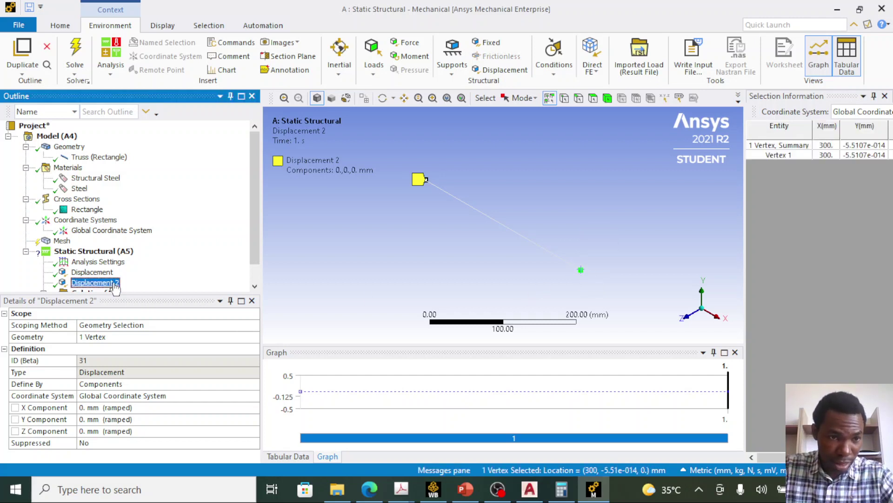
left_click(112, 338)
left_click(112, 338)
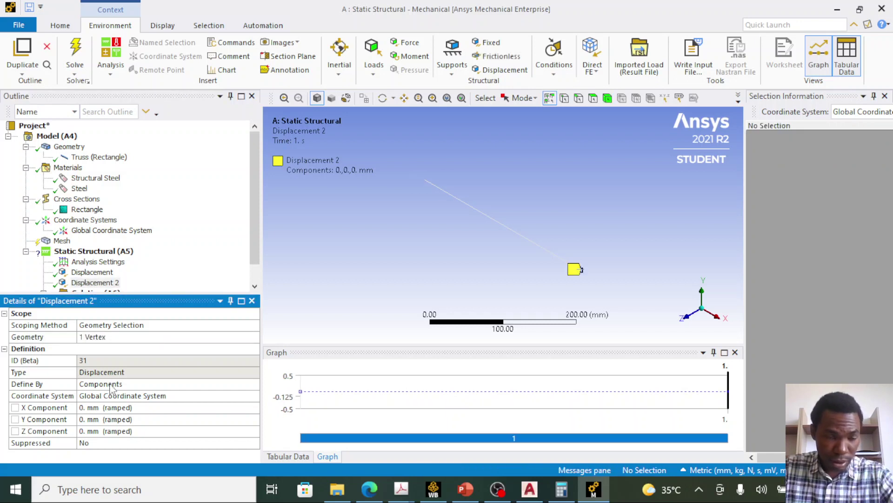
Step: Set the X component of Displacement 2 to 1.2 mm
left_click(106, 407)
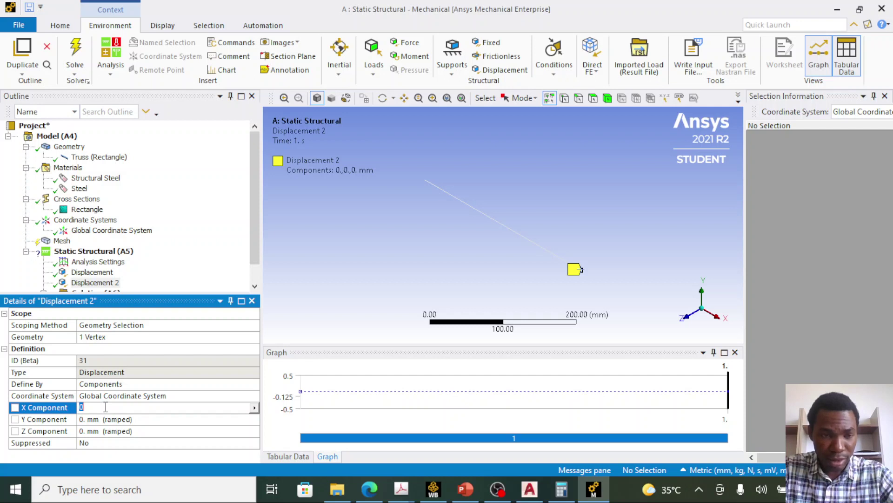
key("Return")
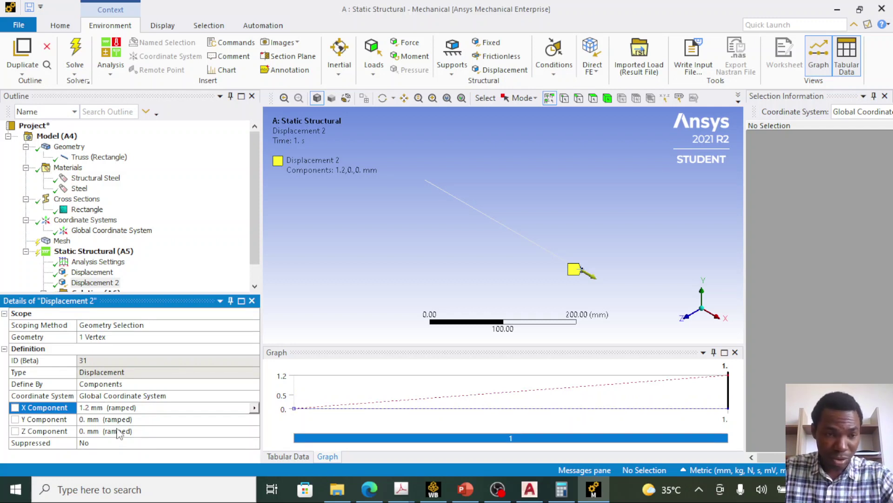
left_click(118, 430)
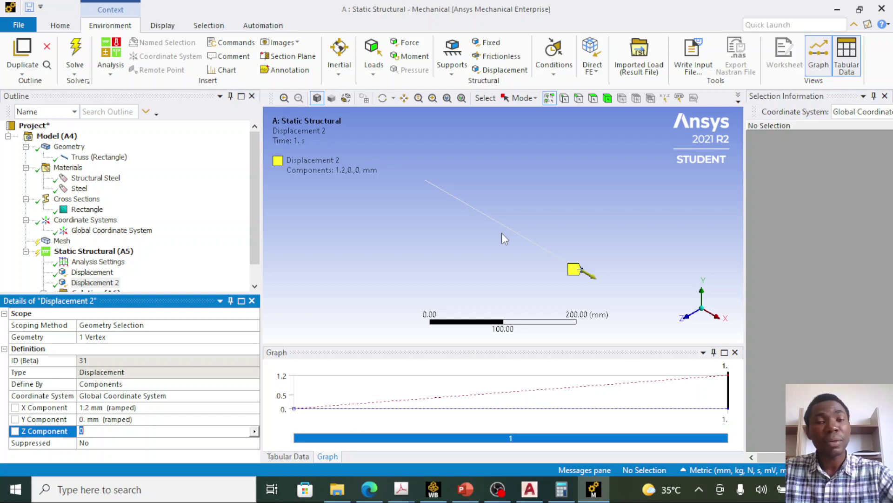
Step: Duplicate the origin's displacement again and scope the copy to the middle vertex joining the two bar segments
left_click(108, 274)
right_click(107, 272)
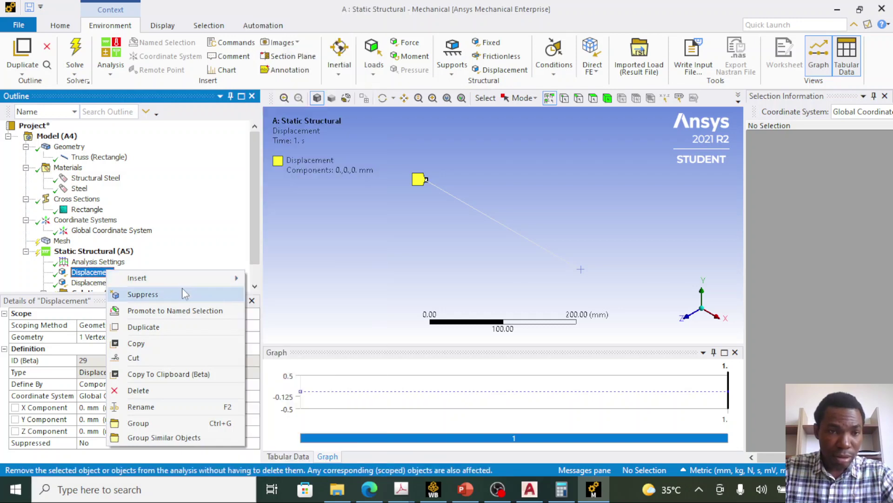
left_click(144, 328)
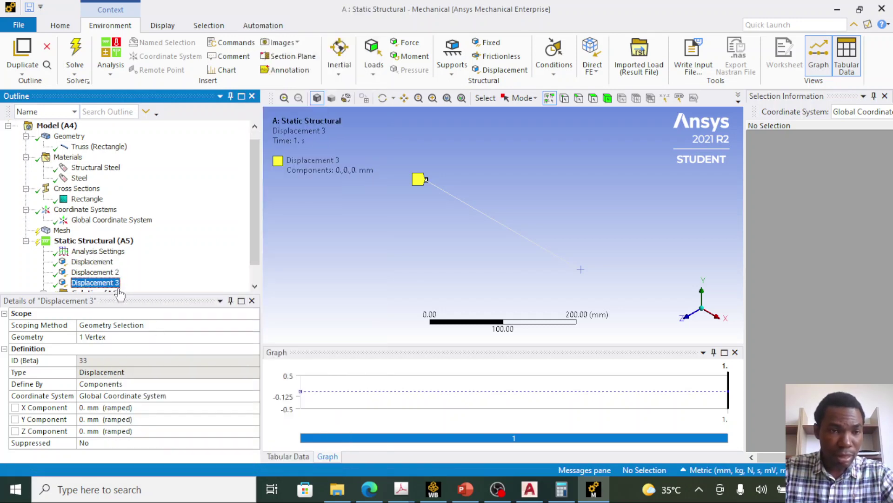
left_click(504, 226)
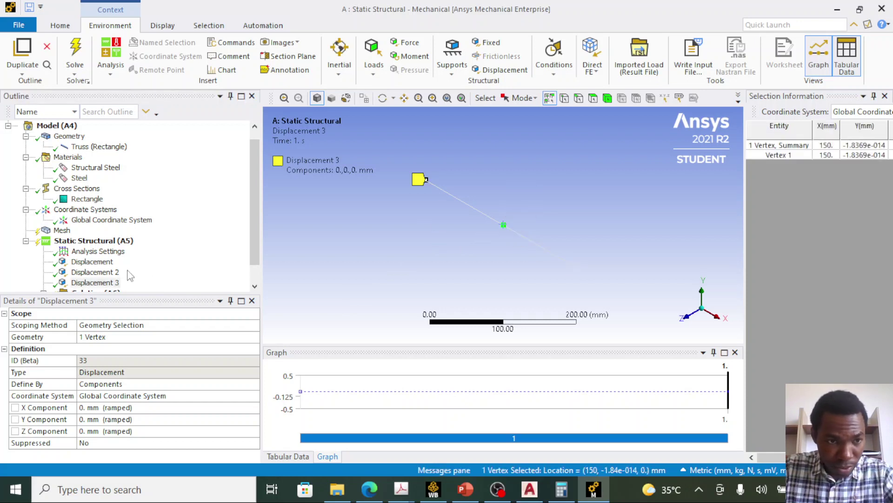
left_click(108, 333)
left_click(109, 336)
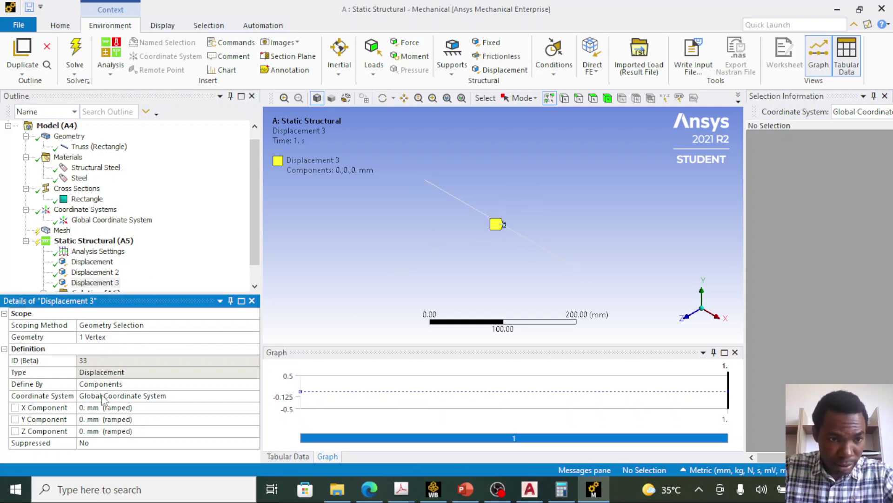
Step: Set the X and Z components of Displacement 3 to Free
left_click(107, 419)
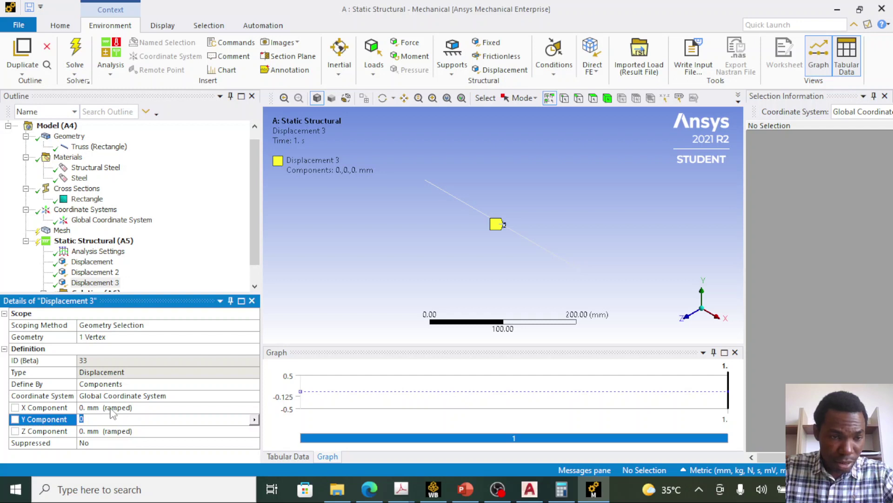
left_click(112, 407)
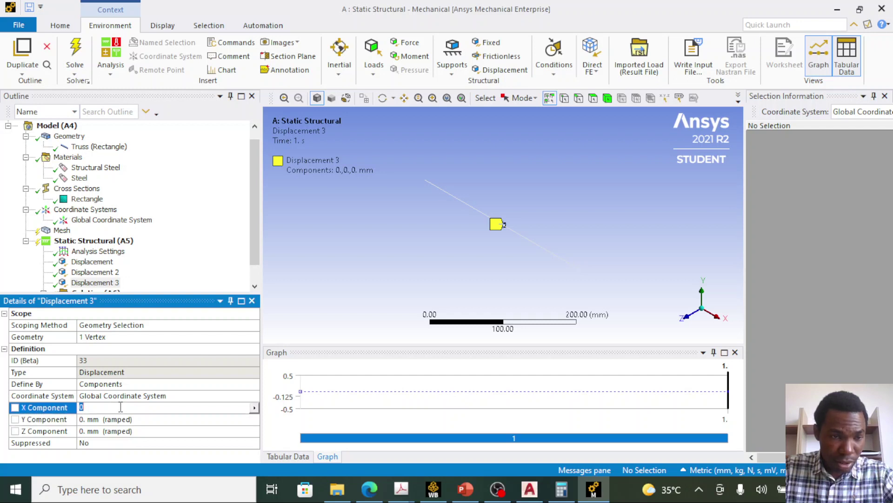
left_click(255, 410)
left_click(296, 374)
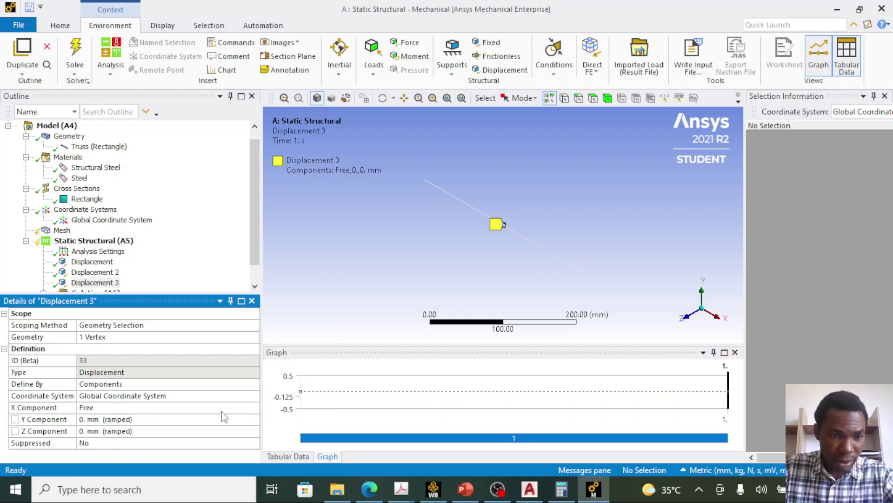
left_click(215, 430)
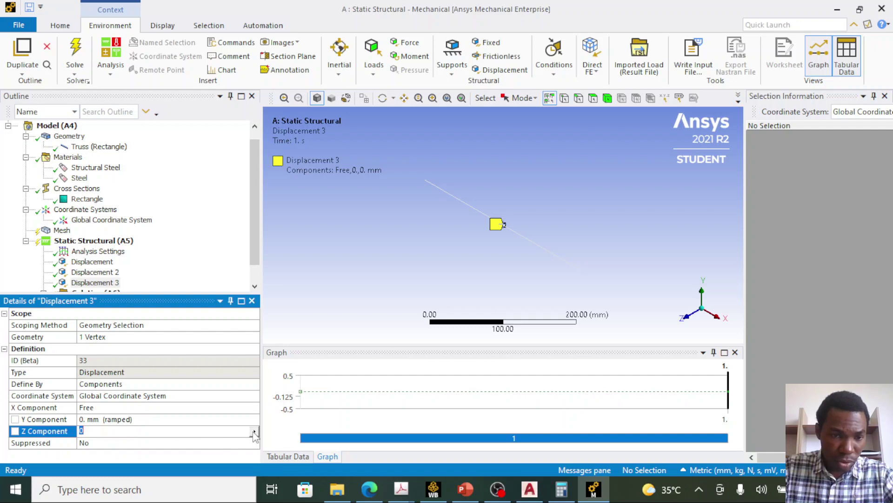
left_click(254, 430)
left_click(286, 397)
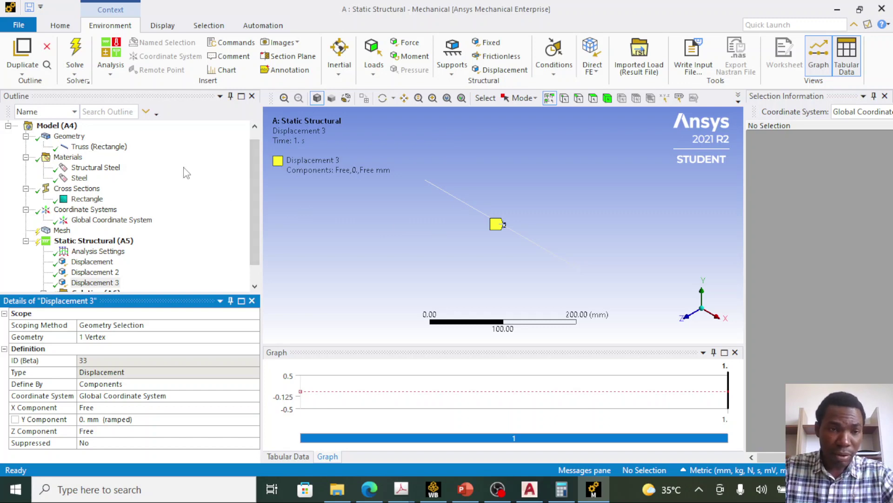
Step: Check the problem sketch in PowerPoint, return to Ansys Mechanical and insert a Force load scoped to the bar's middle vertex
left_click(466, 489)
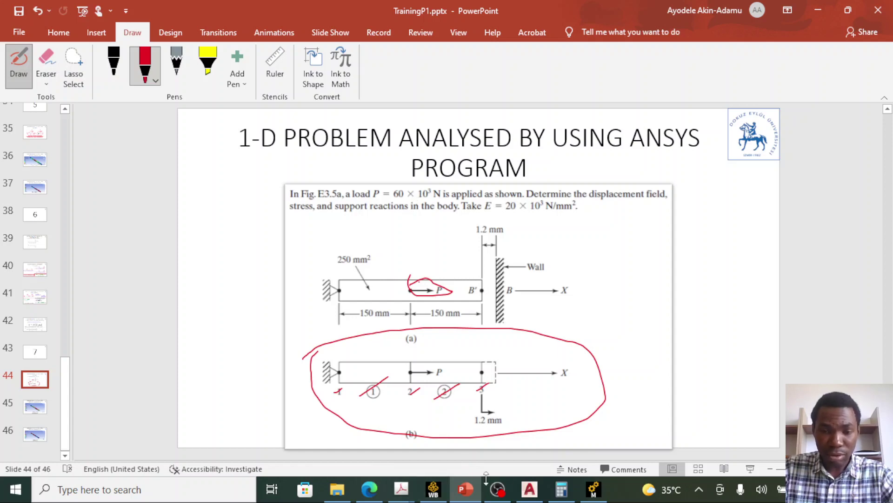
left_click(592, 489)
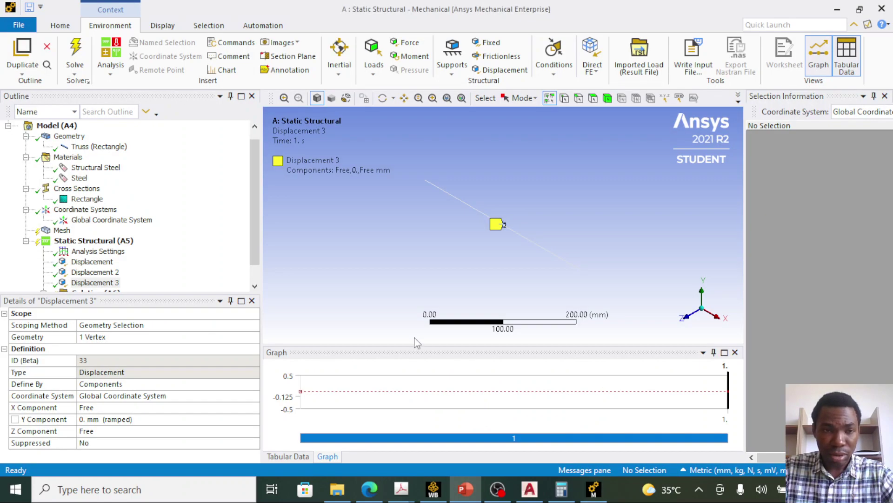
left_click(119, 243)
right_click(121, 246)
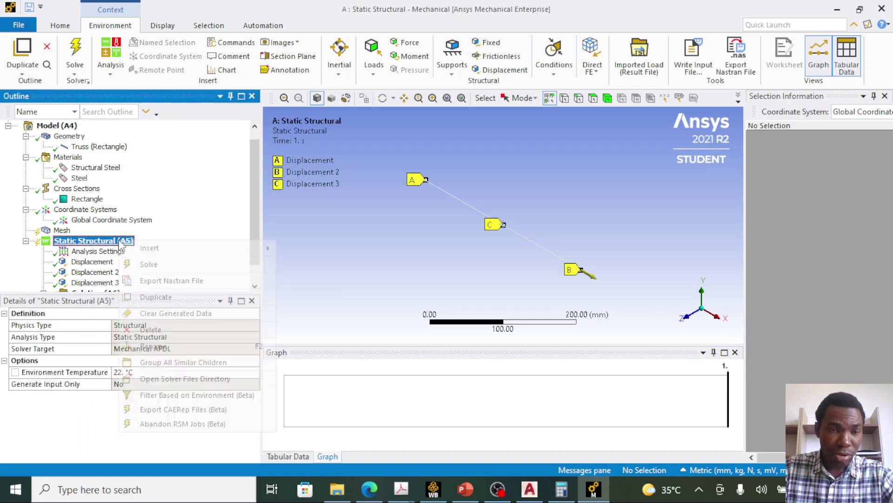
mouse_move(247, 254)
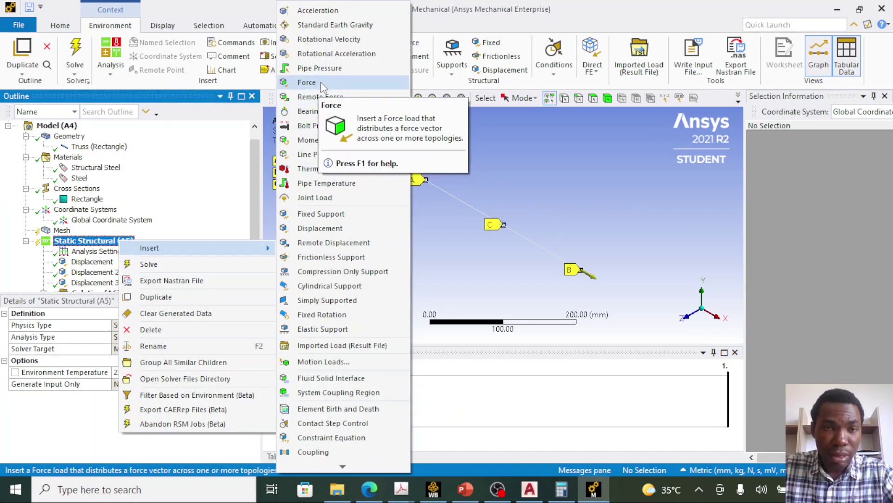
left_click(307, 83)
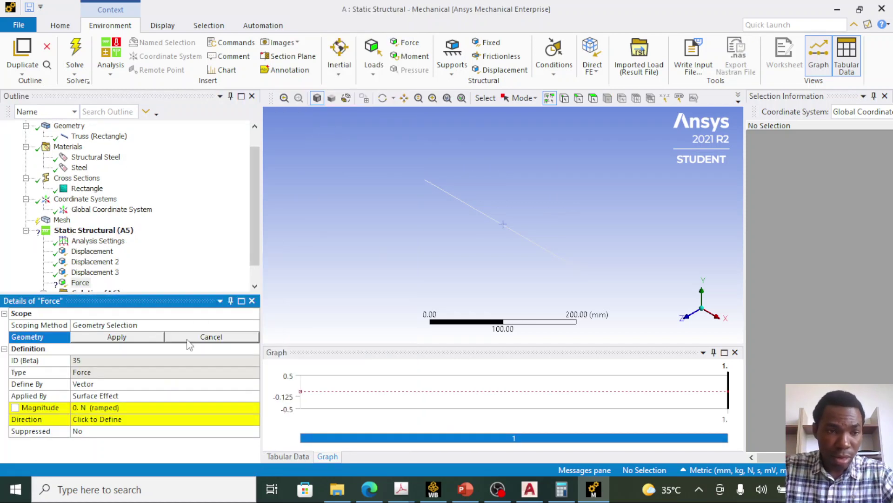
left_click(504, 224)
left_click(146, 338)
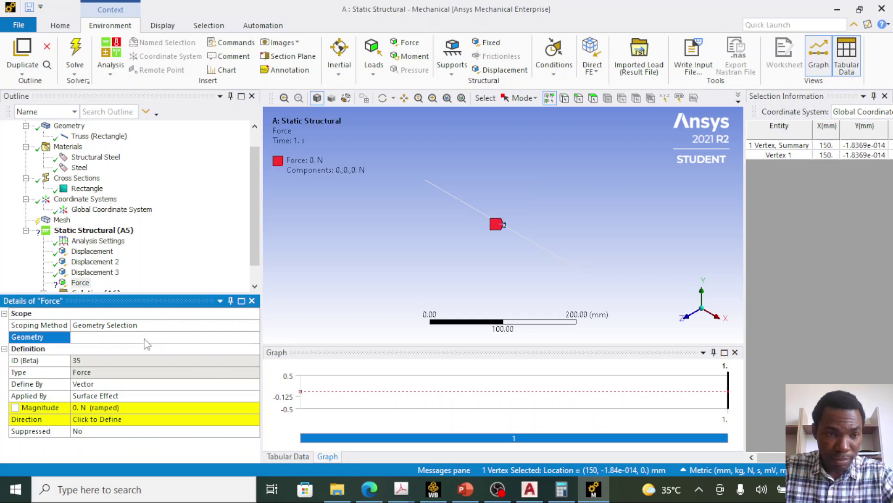
Step: Define the force by Components and set its X component to 60000 N
left_click(141, 384)
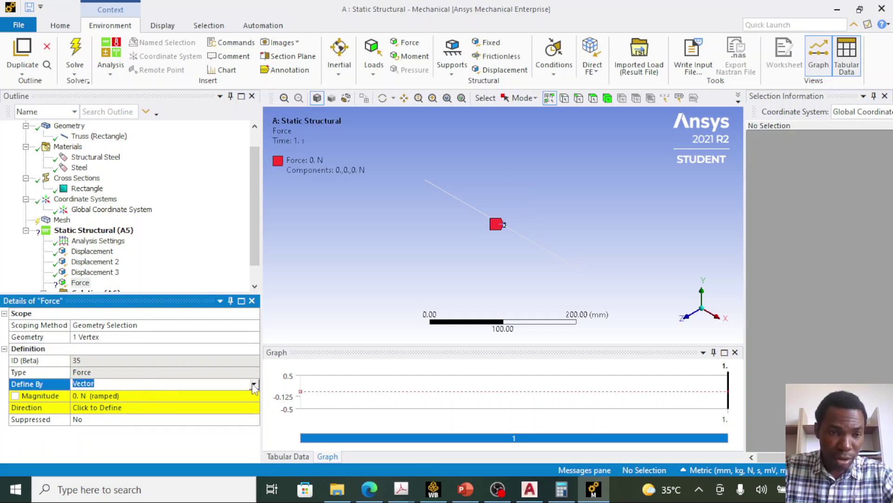
left_click(255, 385)
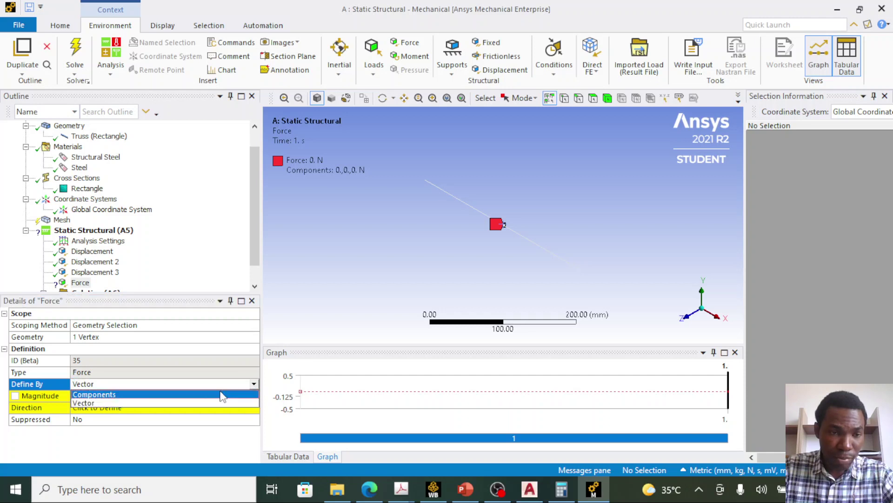
left_click(223, 395)
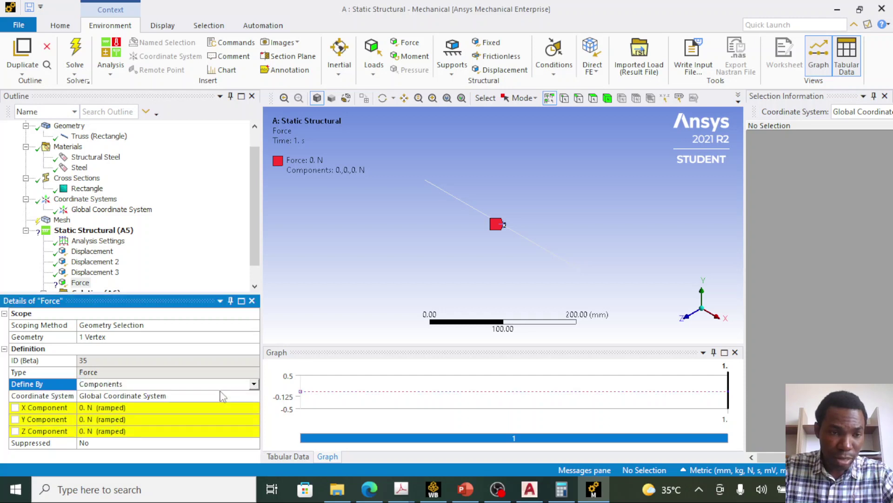
left_click(163, 407)
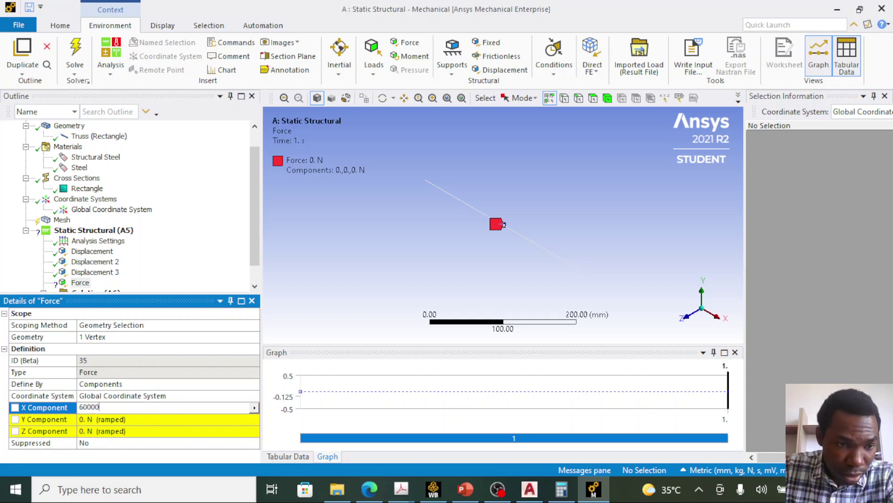
left_click(173, 419)
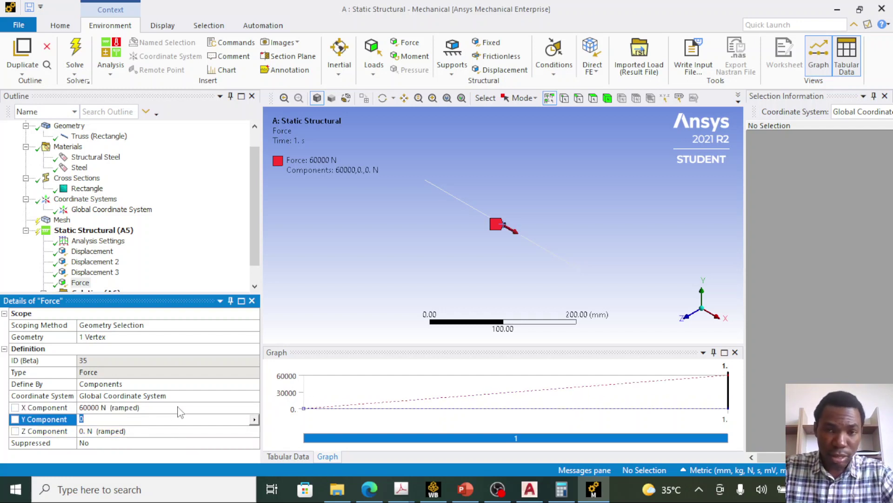
Step: Add a Directional Deformation result along the X Axis for all bodies to the Solution
scroll(147, 281, "down", 1)
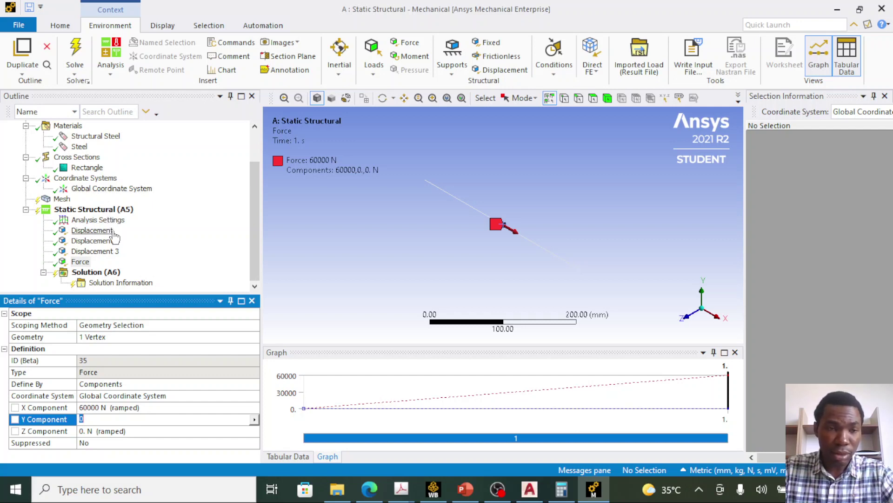
left_click(114, 273)
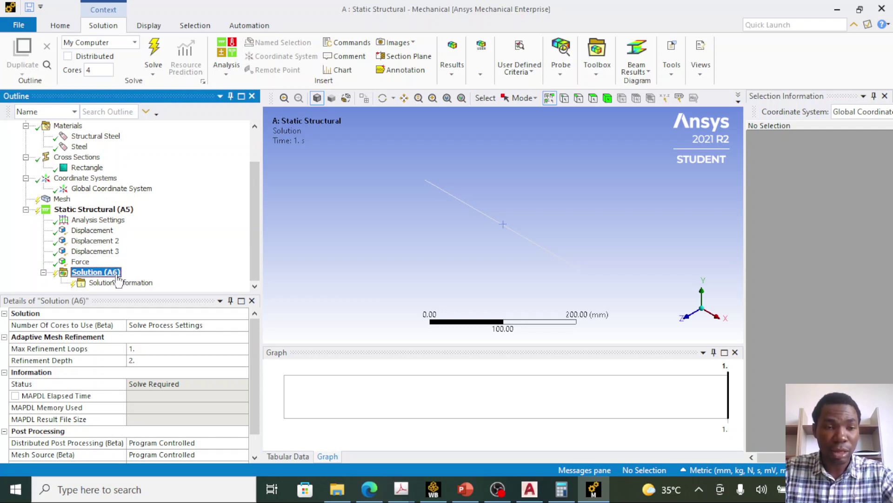
right_click(118, 277)
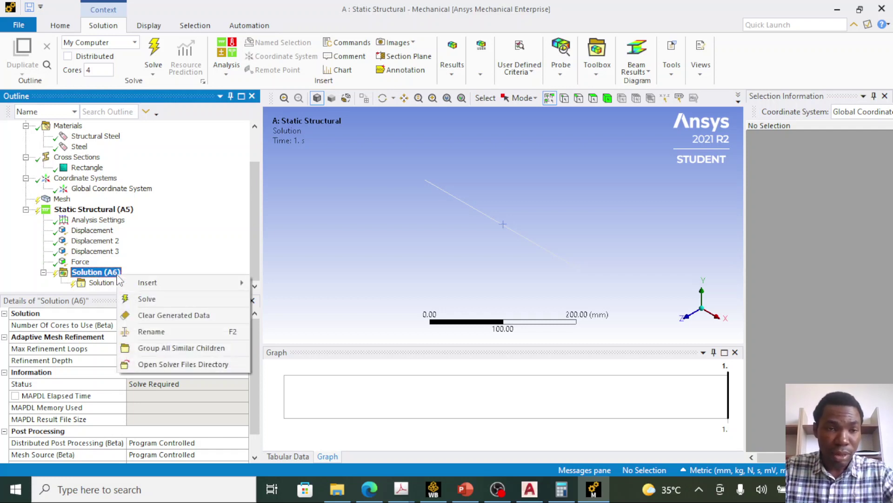
mouse_move(151, 286)
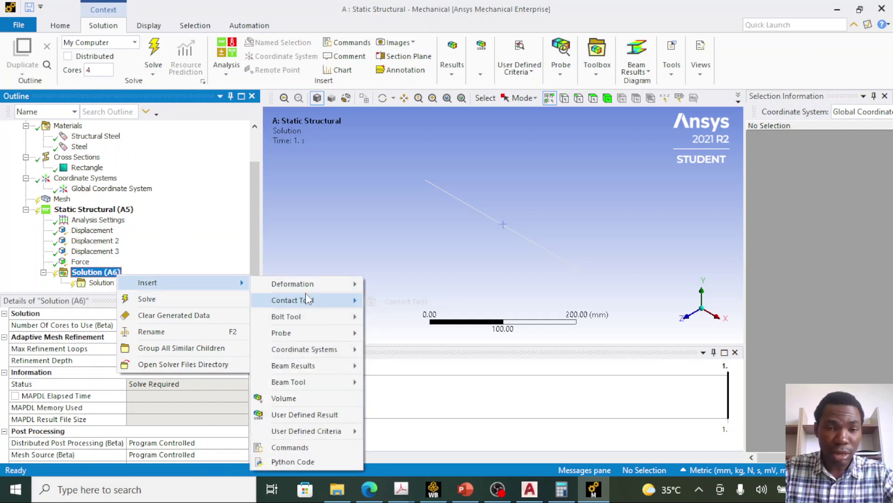
mouse_move(311, 286)
left_click(399, 302)
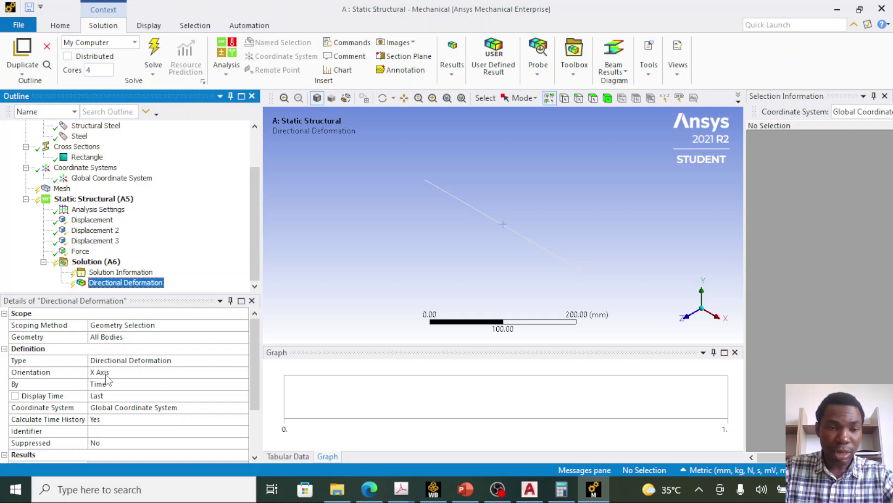
left_click(103, 373)
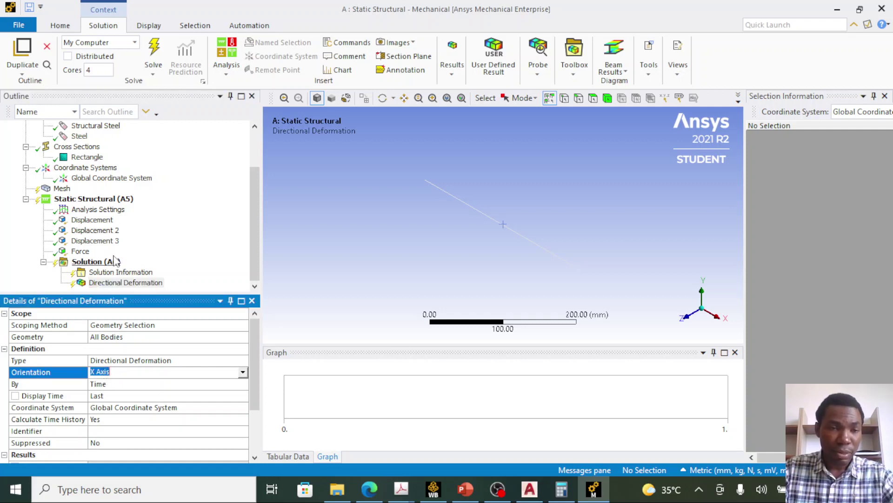
Step: Add an Axial Force beam result for all line bodies to the Solution
left_click(96, 262)
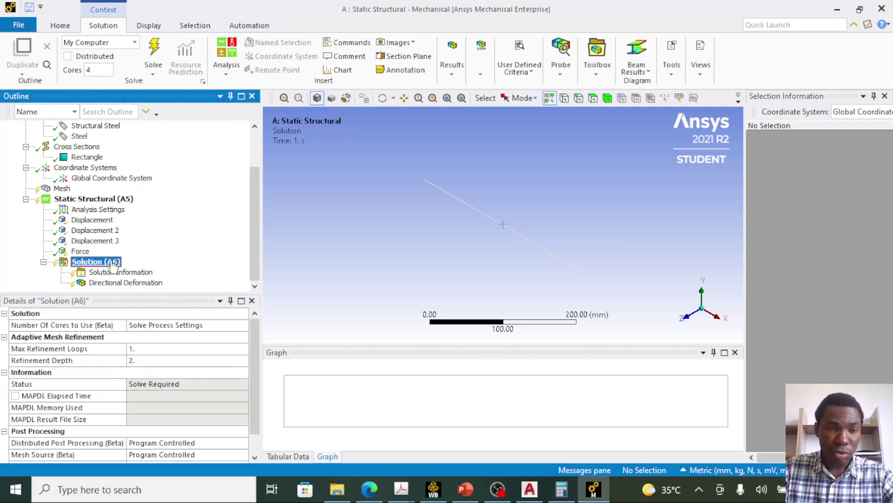
right_click(113, 263)
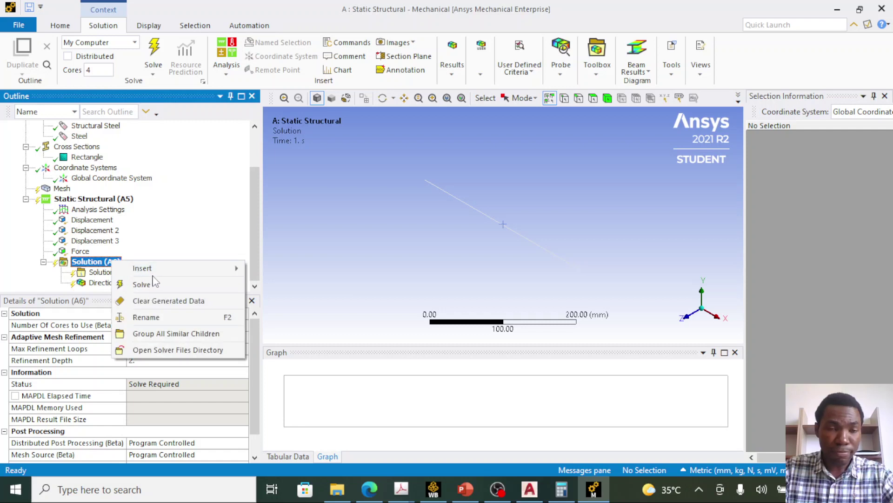
mouse_move(163, 274)
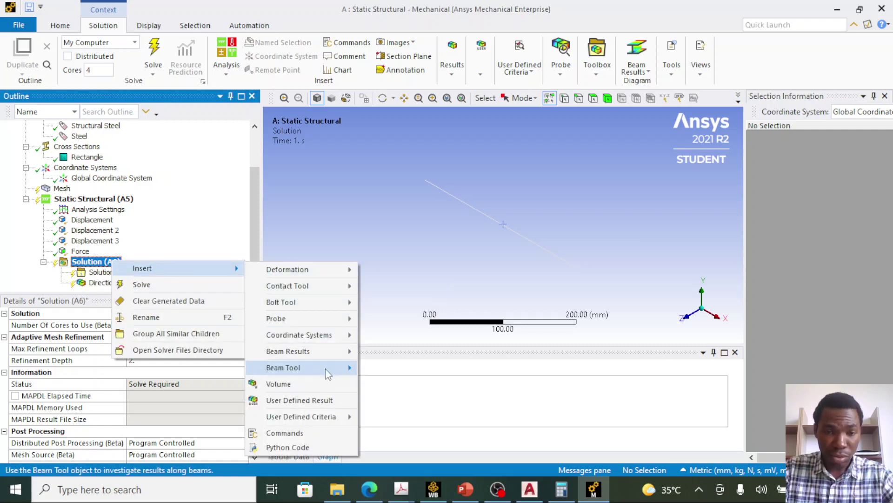
mouse_move(330, 373)
mouse_move(335, 351)
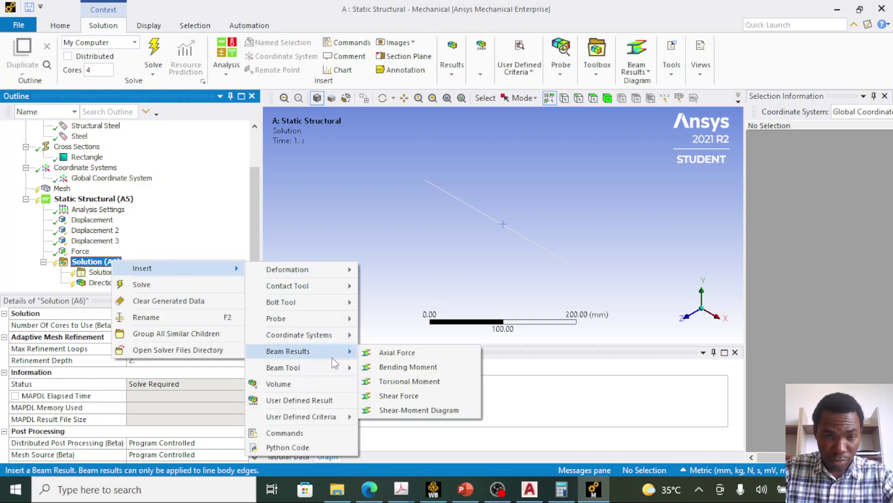
left_click(399, 366)
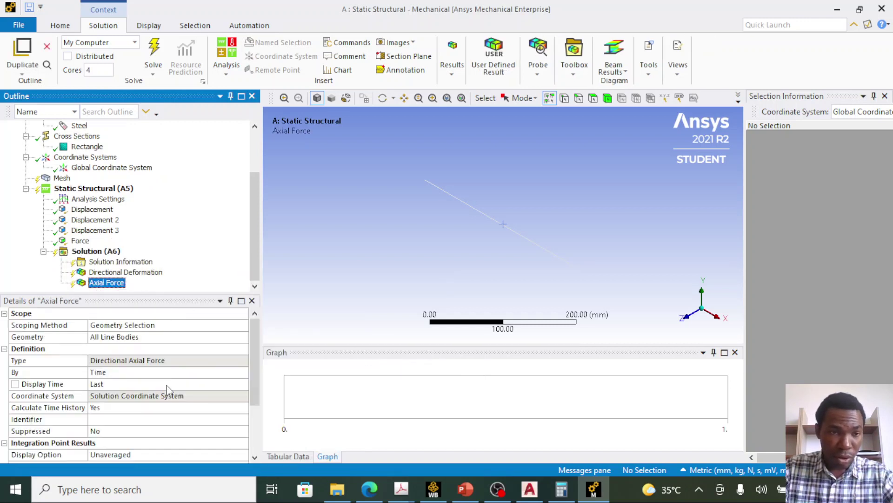
Step: Add a Force Reaction probe to the Solution and duplicate it
left_click(118, 253)
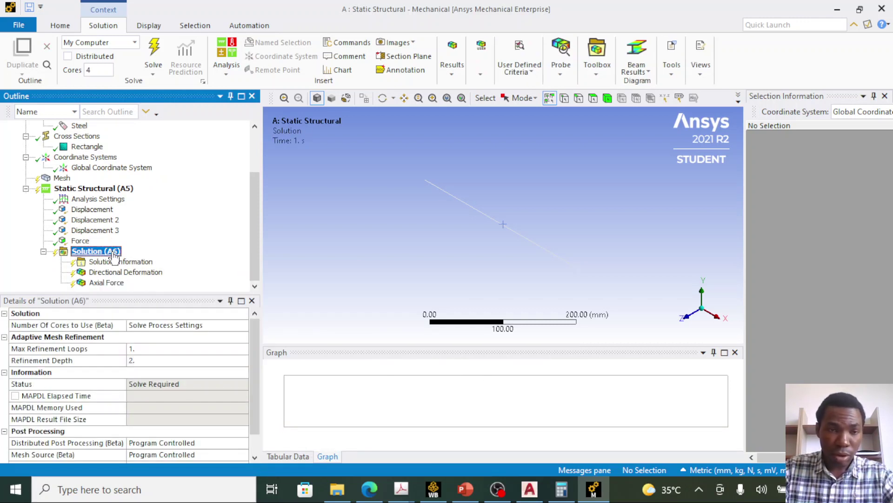
right_click(114, 256)
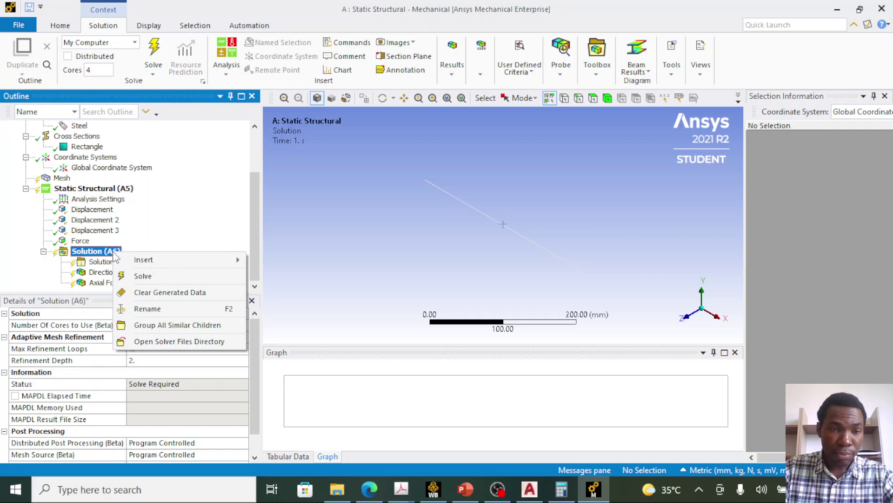
mouse_move(137, 262)
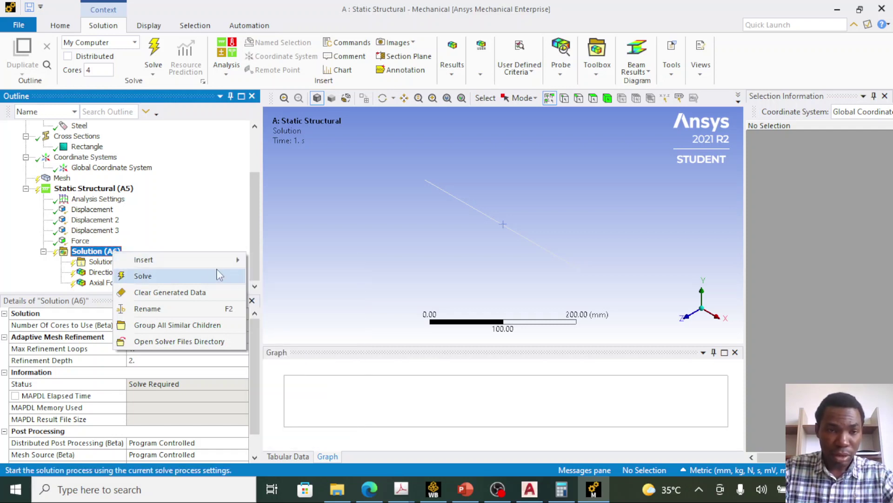
mouse_move(291, 312)
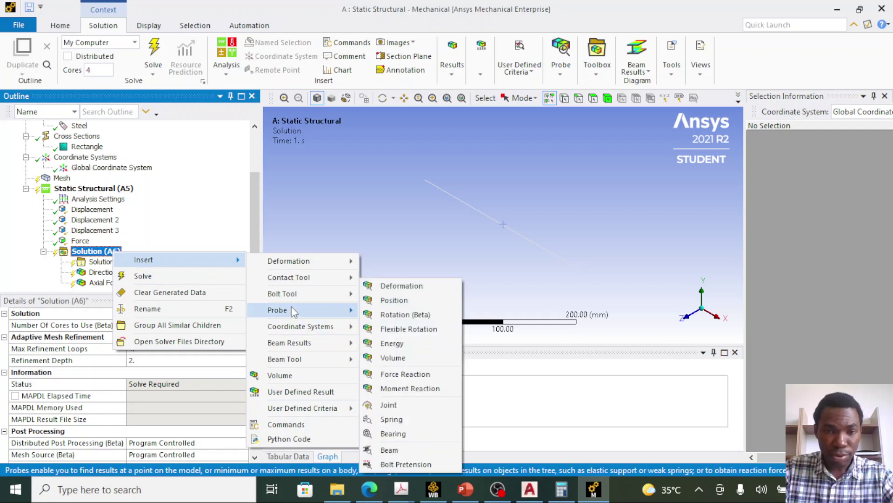
left_click(411, 372)
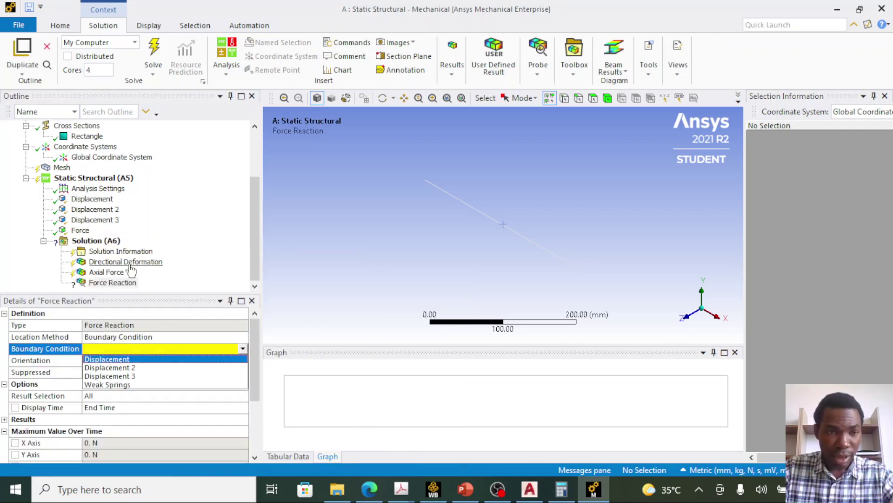
right_click(116, 283)
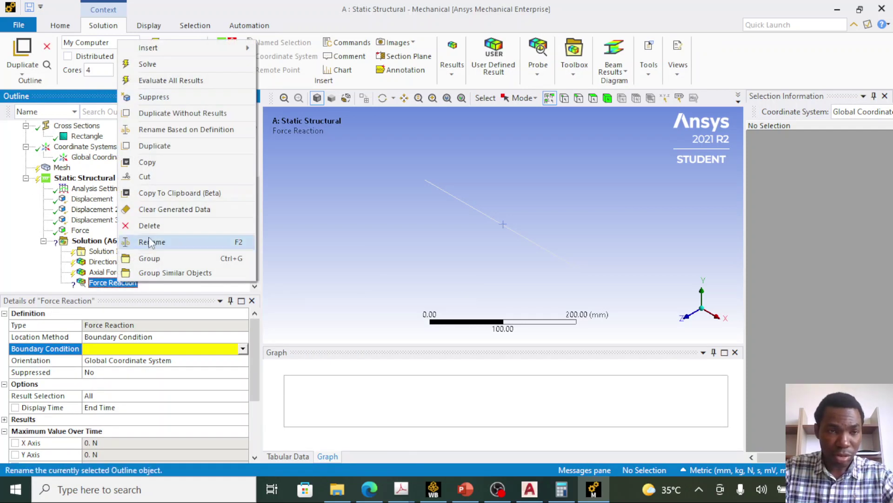
left_click(158, 145)
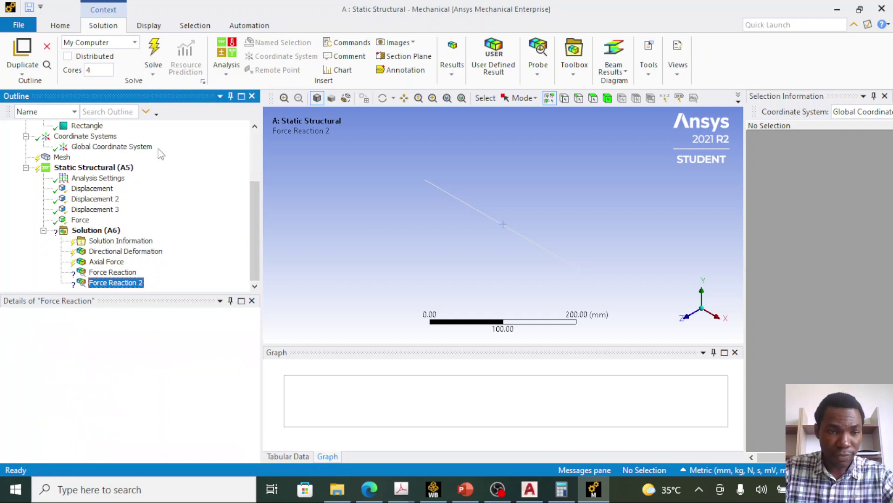
Step: Assign the Displacement boundary condition to the first Force Reaction probe
left_click(120, 272)
left_click(143, 349)
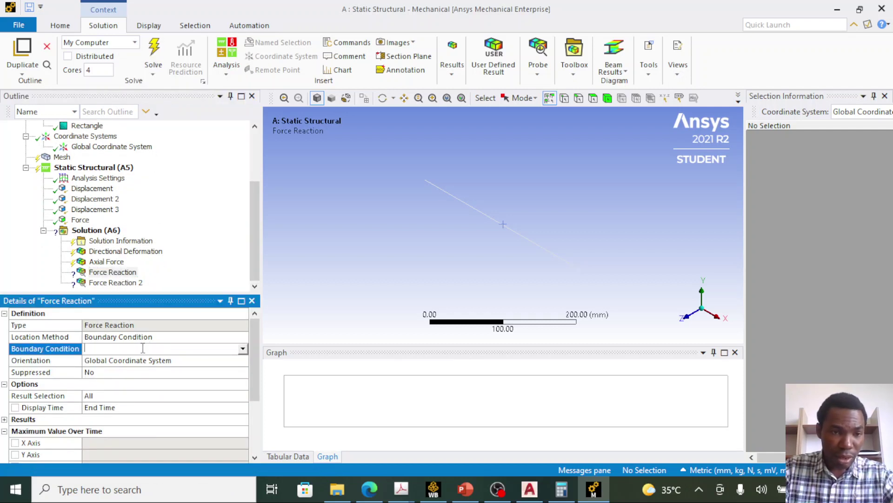
left_click(243, 349)
left_click(220, 359)
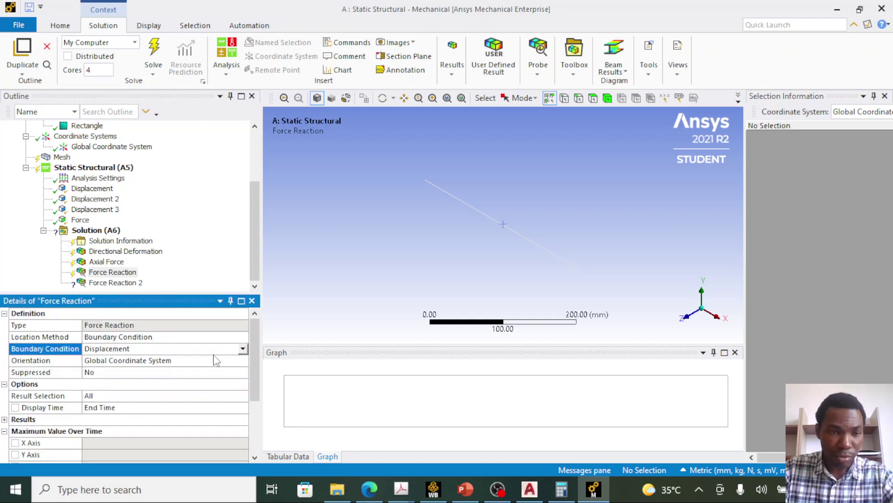
Step: Assign the Displacement 2 boundary condition to the Force Reaction 2 probe
left_click(116, 282)
left_click(238, 350)
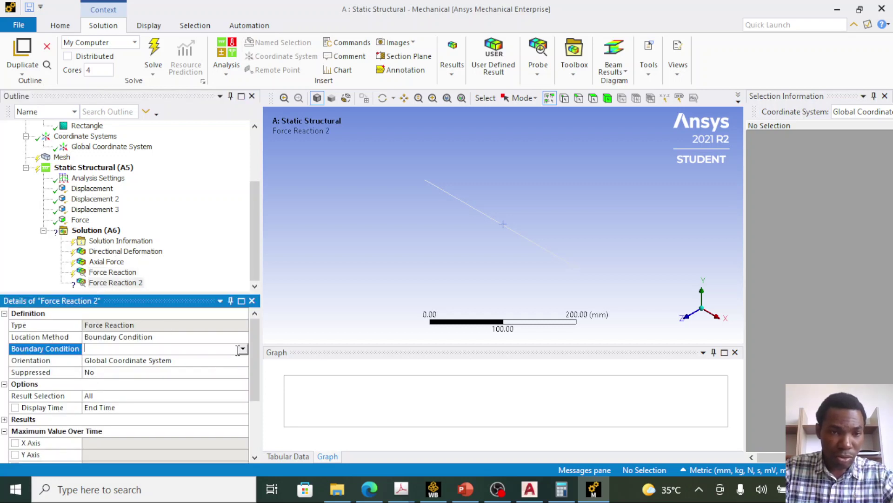
left_click(242, 350)
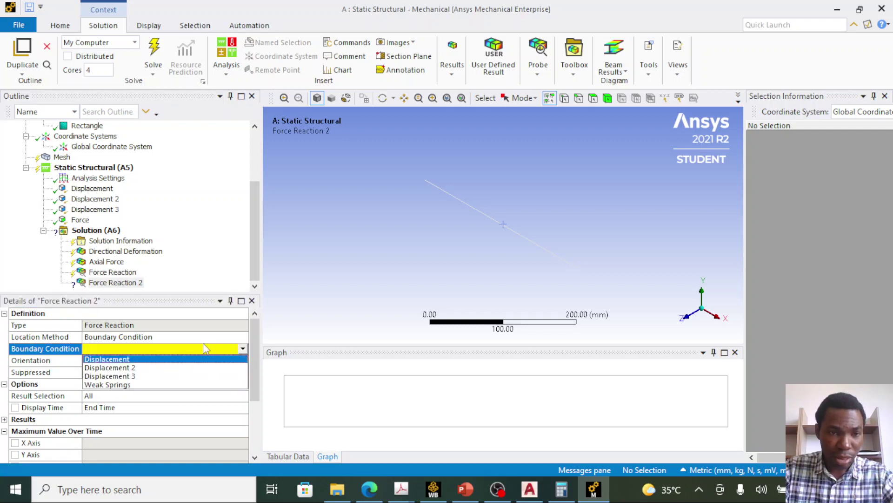
left_click(164, 367)
Step: Check both force reaction probes against the Displacement 2 and Displacement 3 conditions
left_click(130, 283)
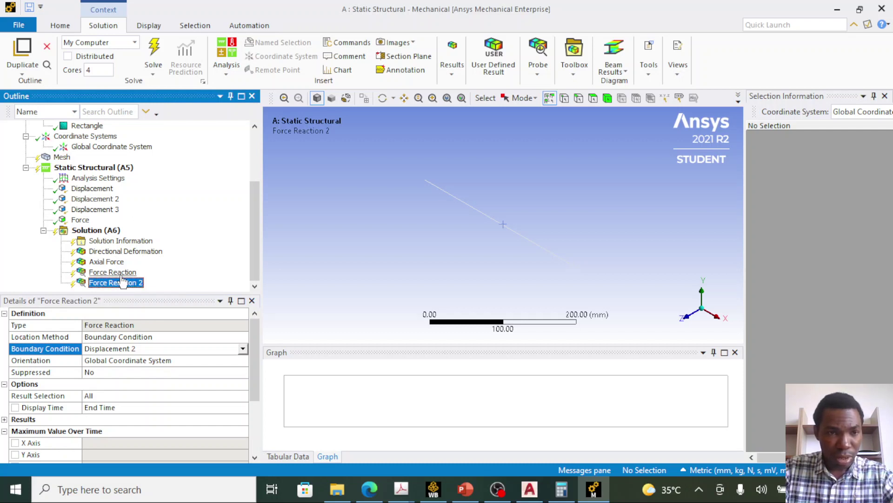
left_click(122, 274)
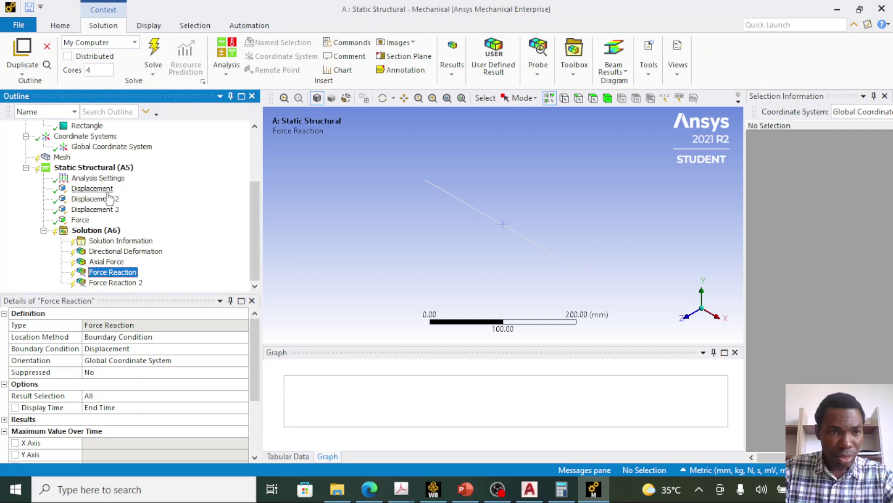
left_click(106, 261)
left_click(112, 271)
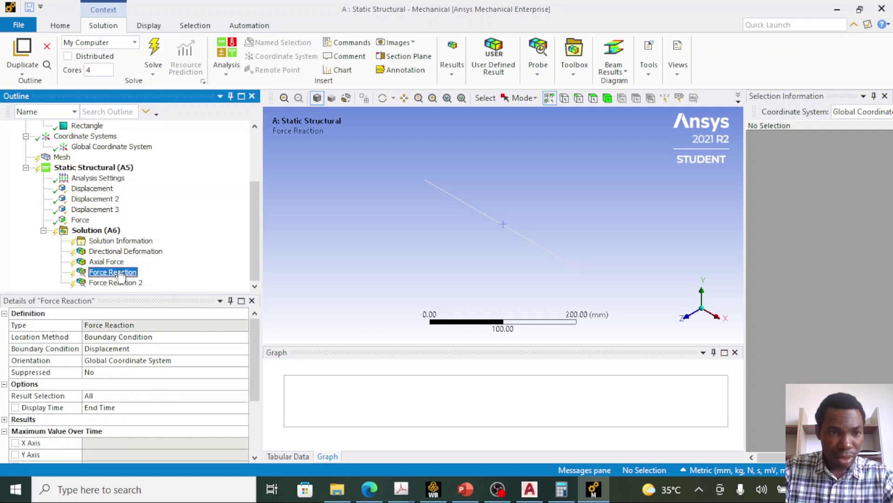
left_click(111, 210)
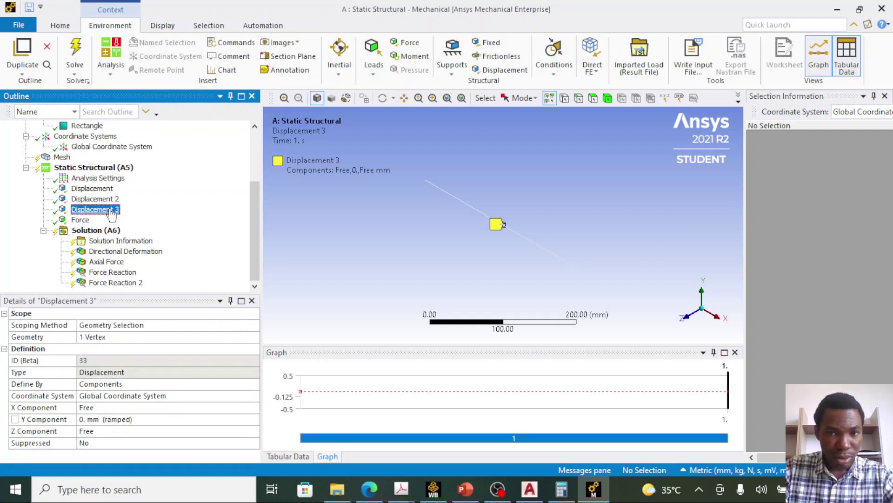
left_click(107, 200)
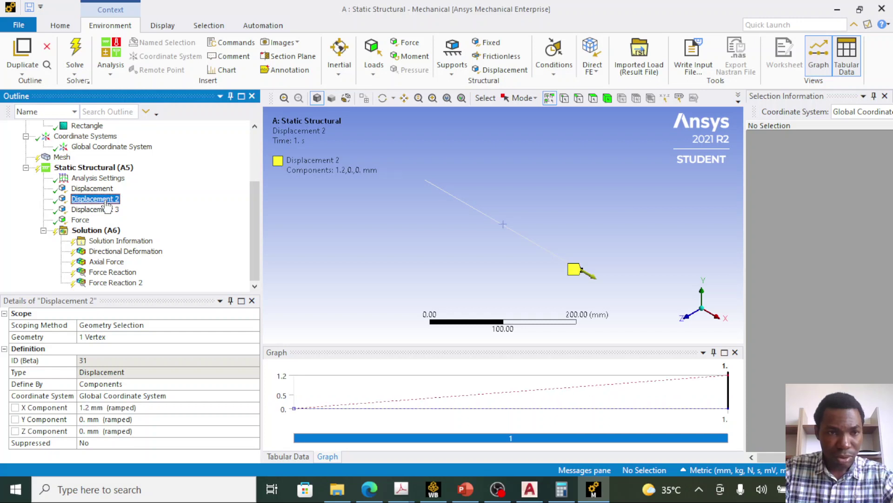
left_click(113, 284)
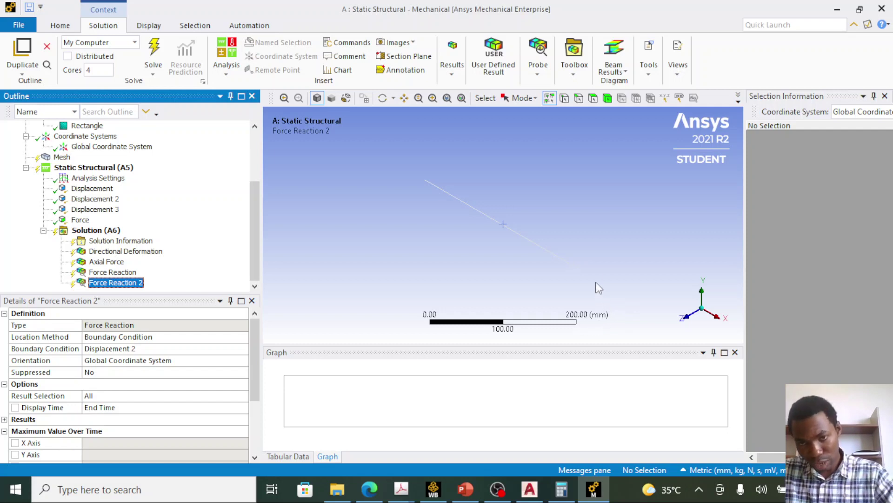
Step: Solve the static structural analysis and display the Directional Deformation result
scroll(599, 249, "down", 1)
scroll(586, 278, "up", 1)
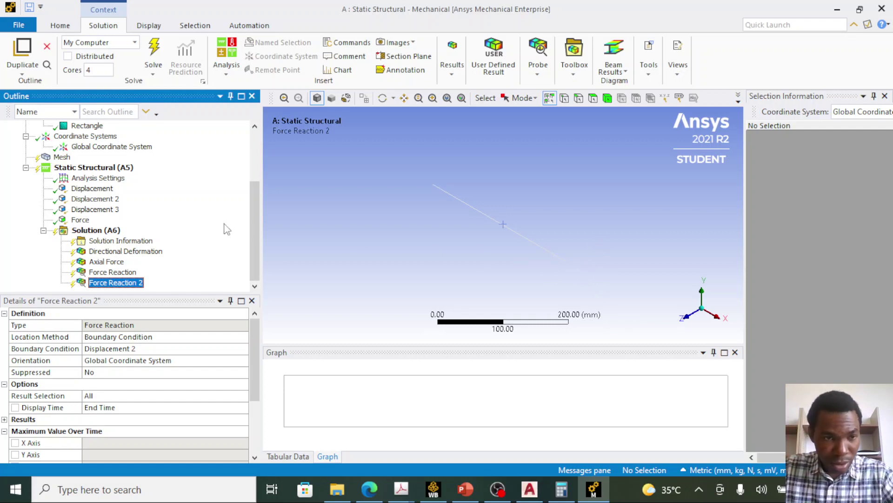
left_click(156, 45)
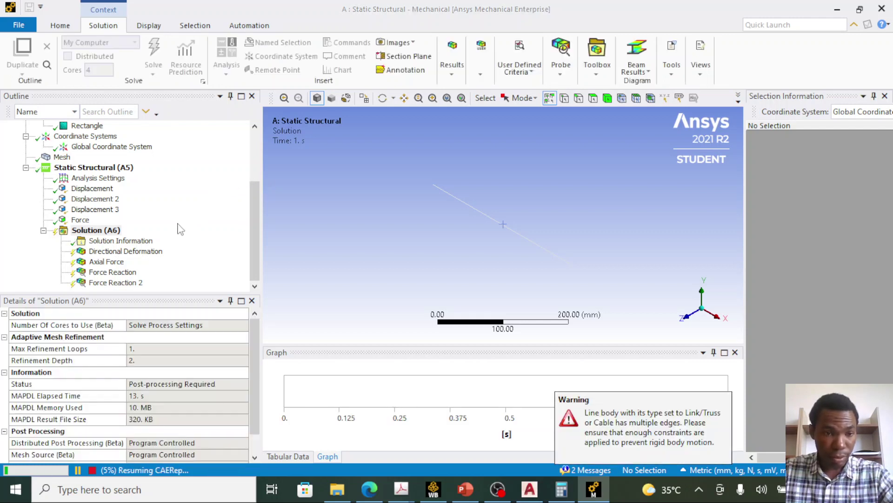
left_click(139, 253)
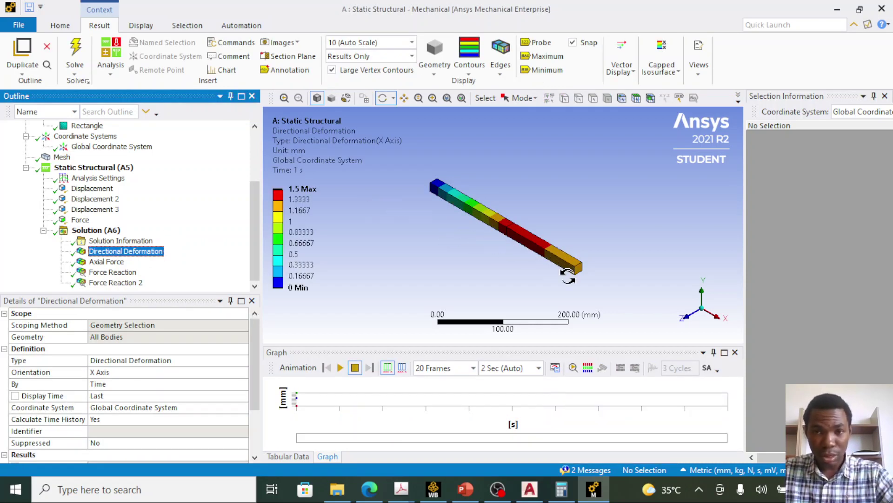
Step: Probe the directional deformation at both ends and the midpoint of the bar, leaving a value label at each
left_click(536, 42)
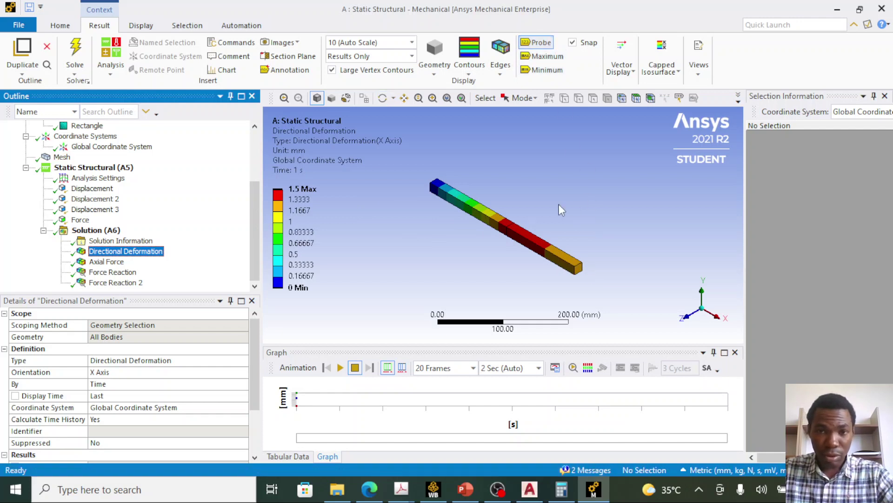
scroll(479, 188, "up", 1)
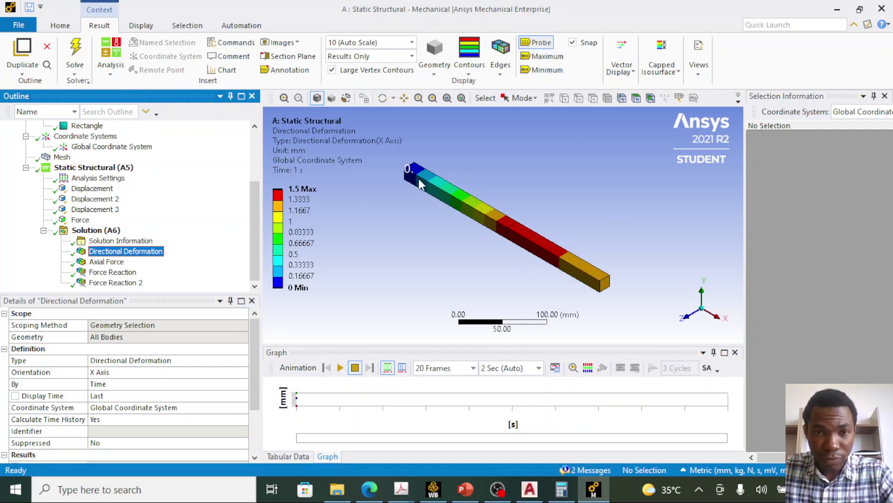
left_click(603, 280)
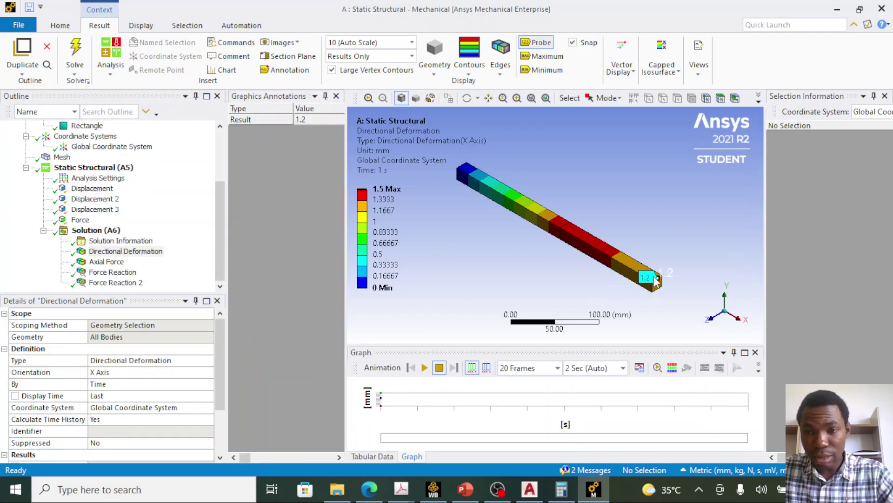
left_click(555, 226)
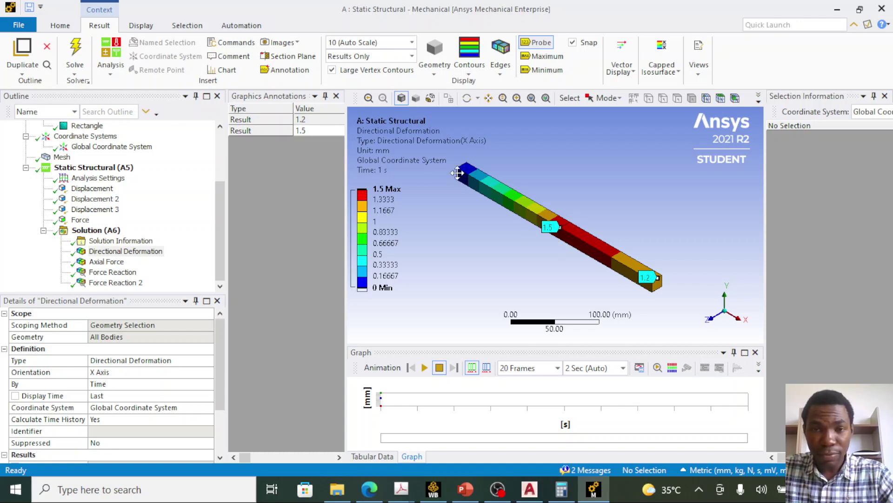
scroll(522, 210, "down", 1)
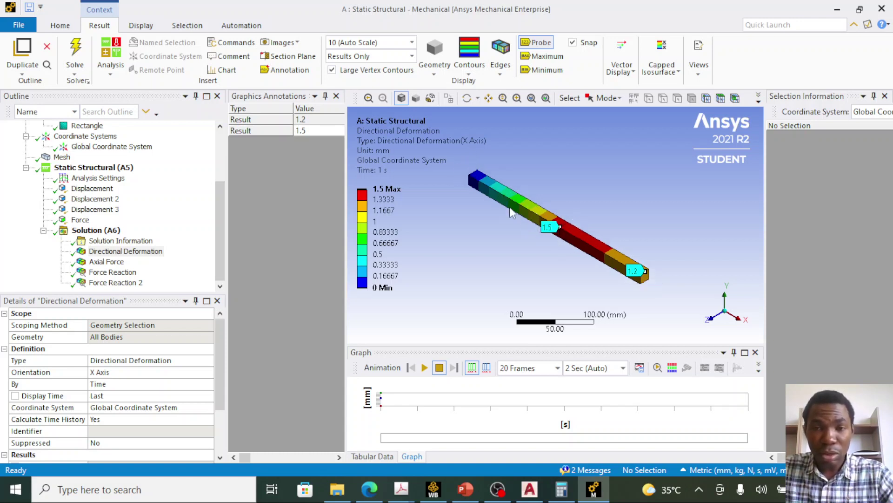
left_click(477, 184)
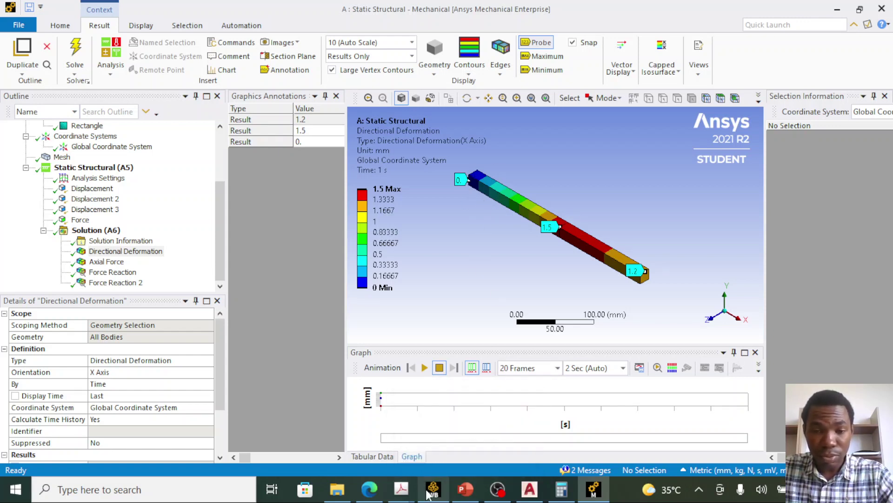
Step: Switch to the PowerPoint deck and examine the hand calculation, penalty method and problem statement slides for comparison with the deformation result
left_click(466, 489)
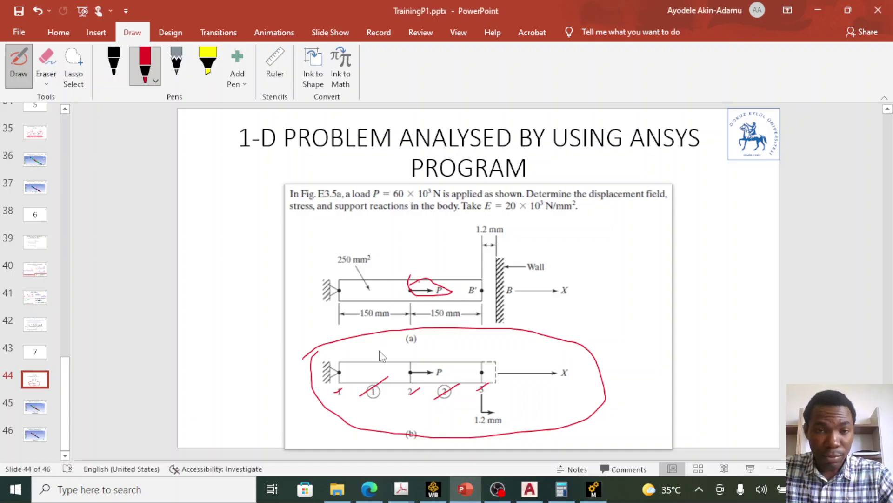
left_click(35, 269)
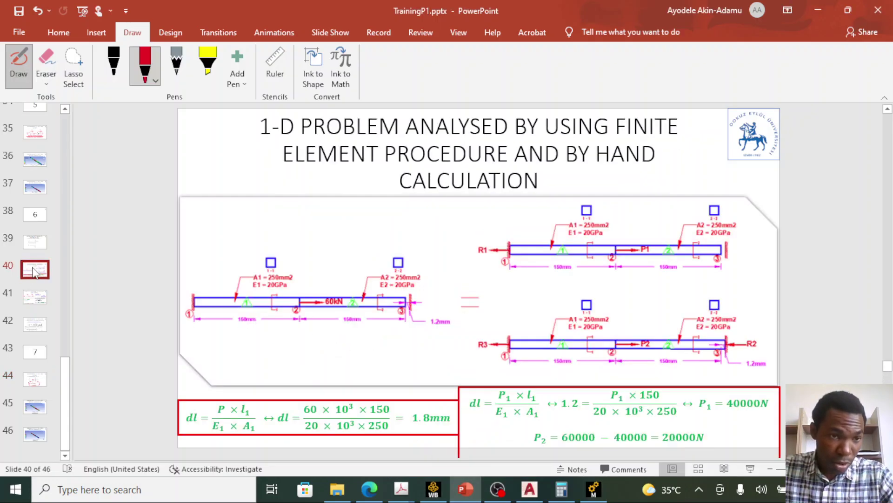
scroll(543, 365, "down", 1)
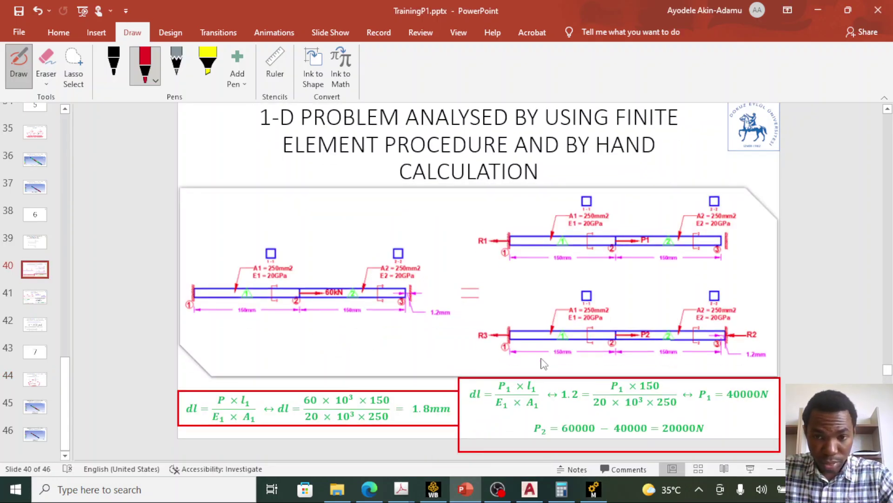
scroll(217, 338, "down", 1)
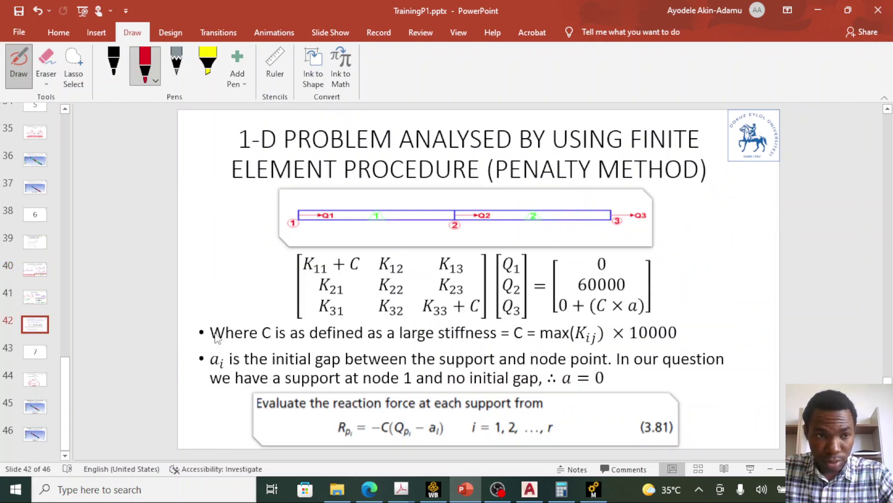
left_click(32, 298)
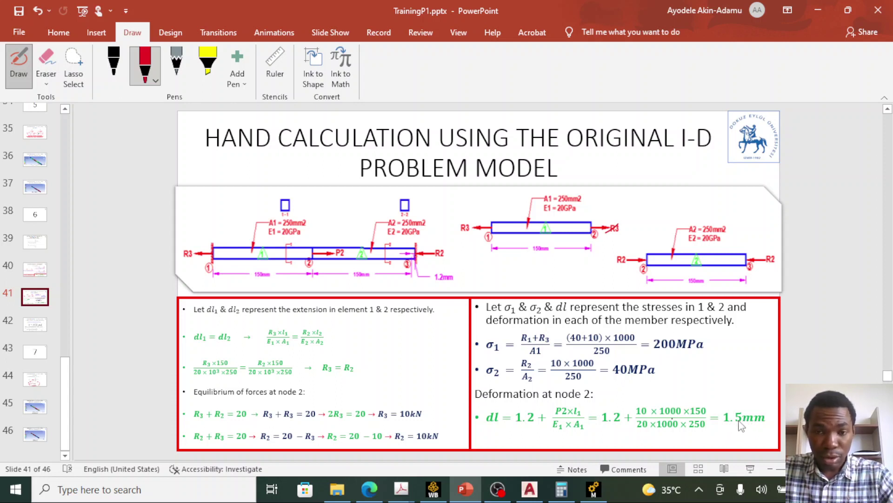
left_click(41, 246)
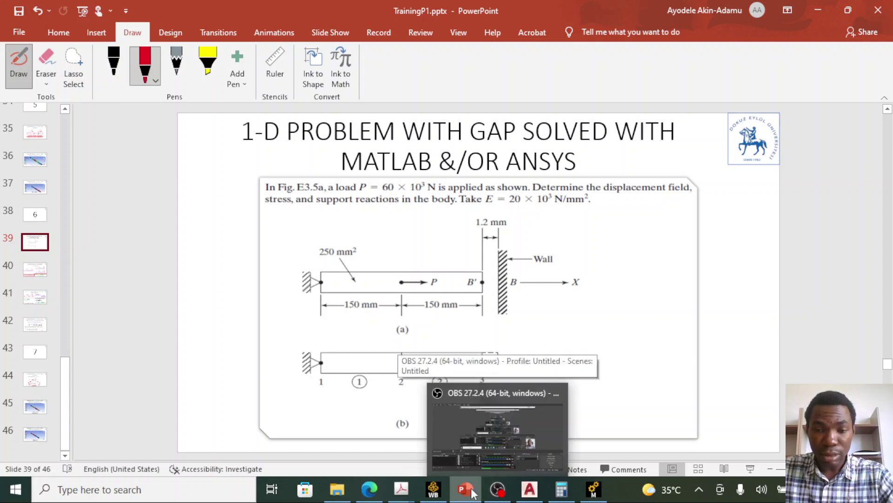
Step: Return to Ansys Mechanical and play the directional deformation animation, stopping it after viewing
mouse_move(472, 492)
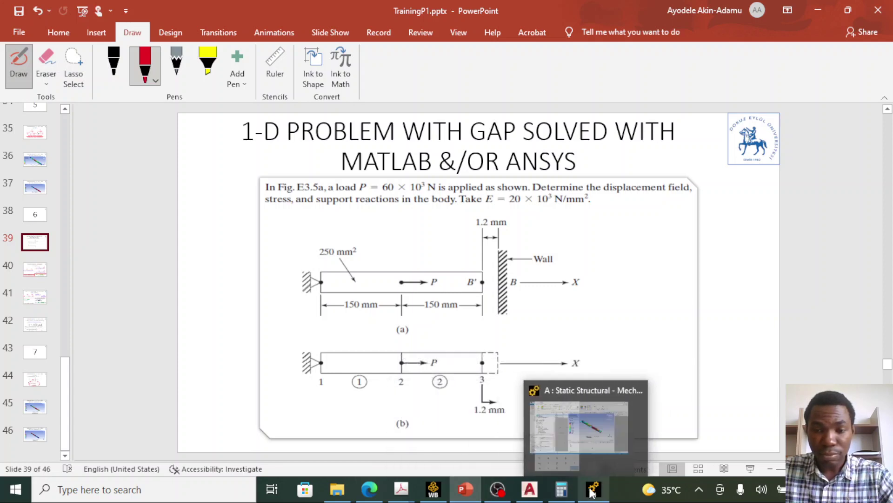
left_click(605, 458)
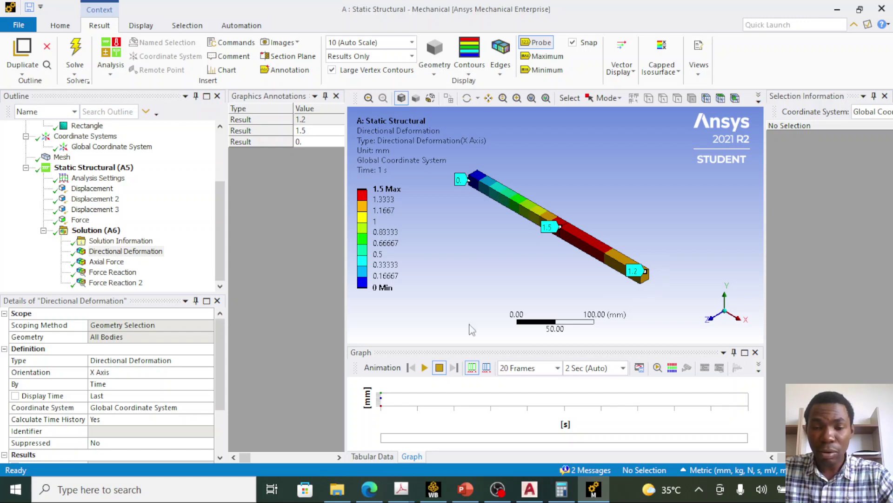
left_click(425, 368)
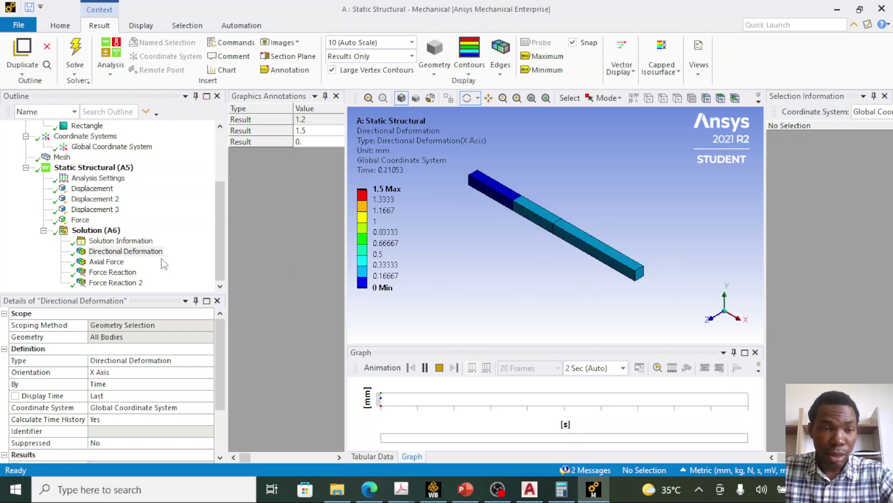
left_click(439, 367)
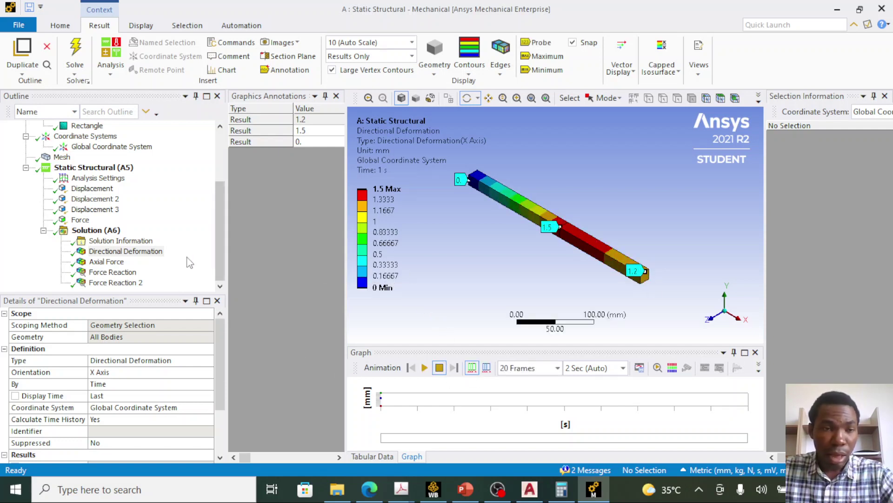
Step: Display the Axial Force result and, with probe snapping disabled, probe one point on each half of the bar
left_click(116, 263)
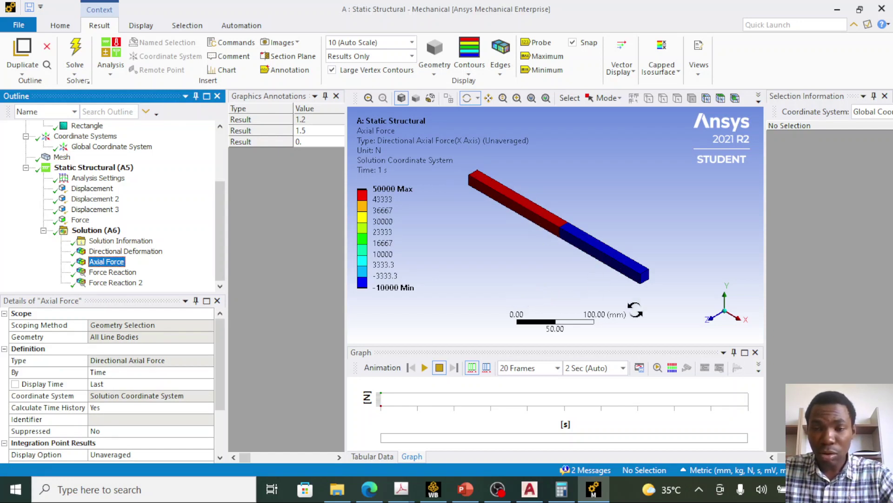
left_click(540, 43)
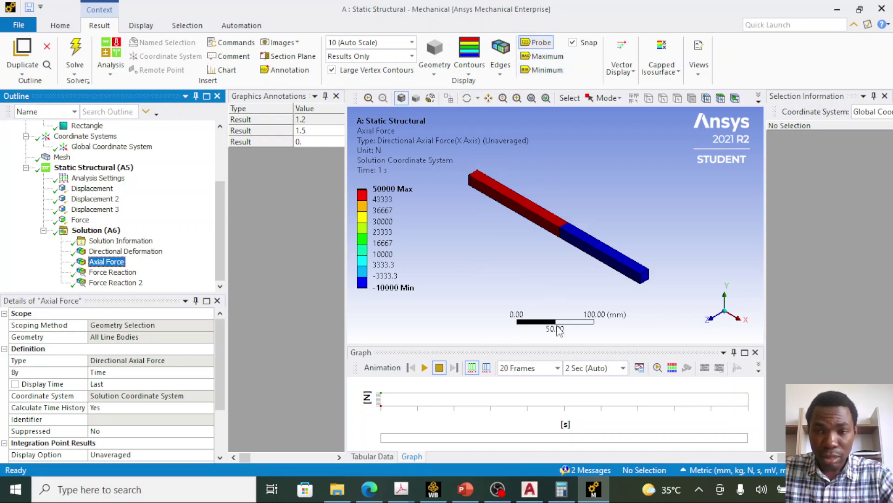
left_click(574, 44)
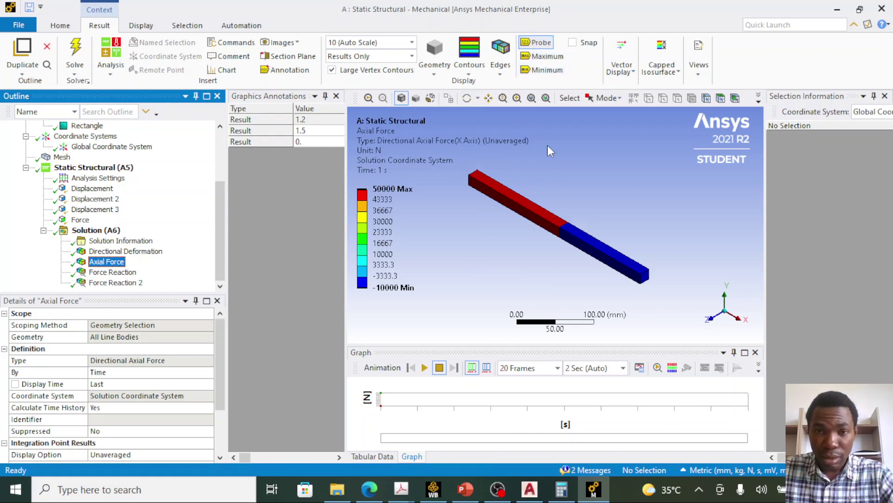
left_click(510, 204)
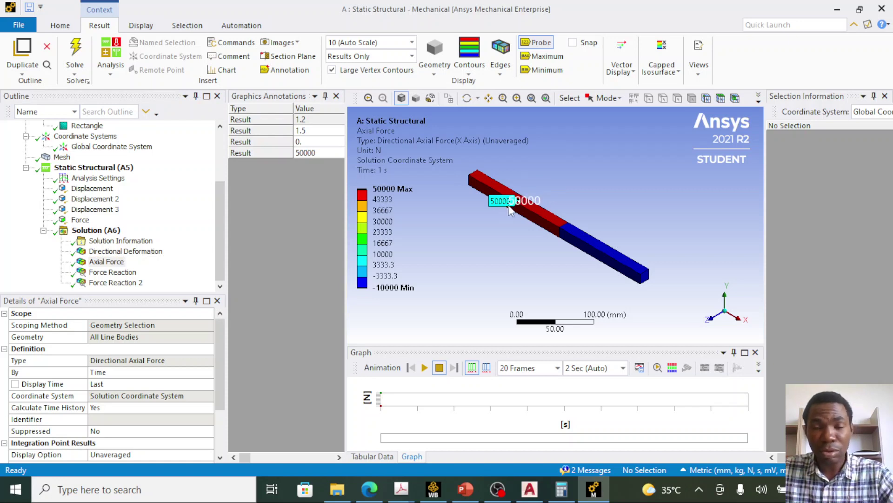
left_click(601, 246)
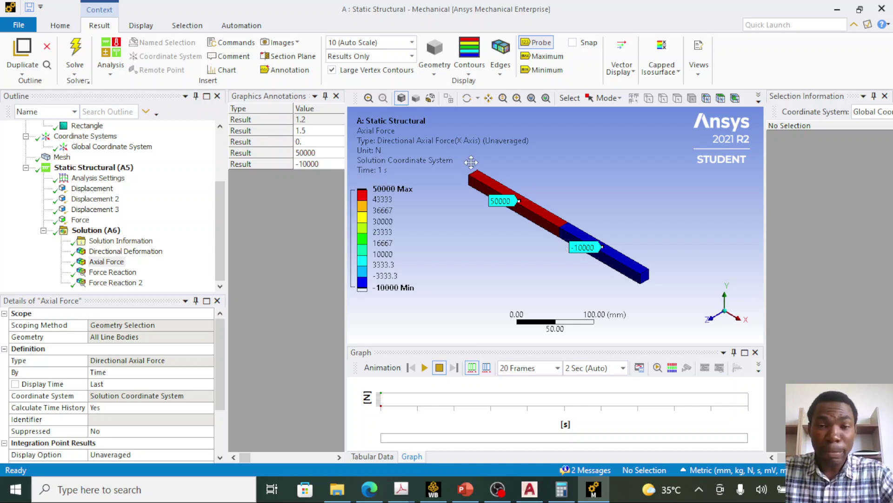
Step: Review the Force Reaction result as tabular data, followed by Force Reaction 2 at the opposite end of the bar
left_click(132, 274)
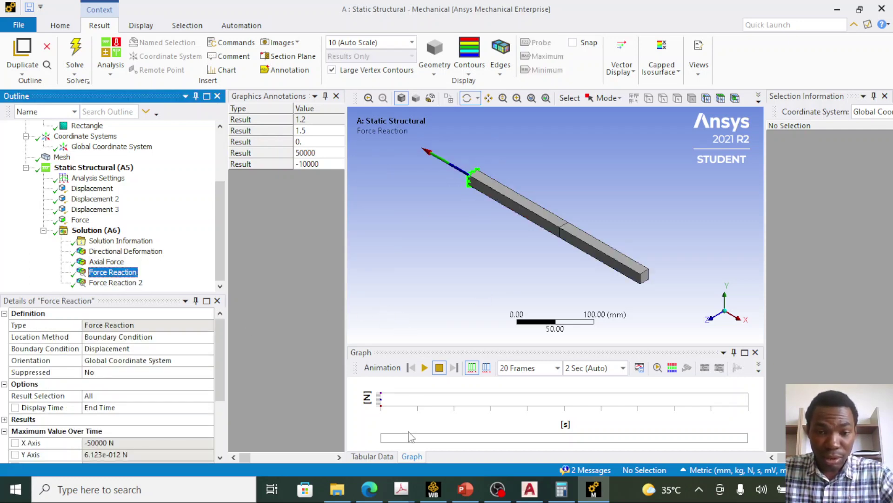
left_click(374, 456)
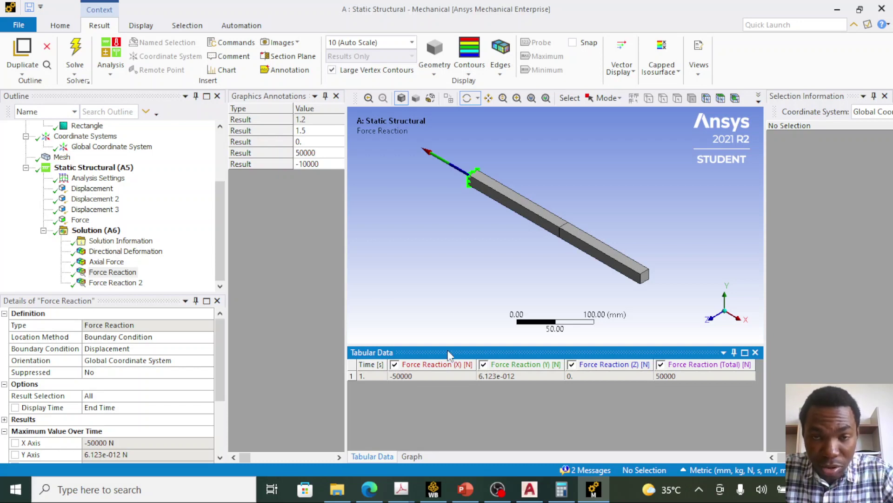
left_click(131, 284)
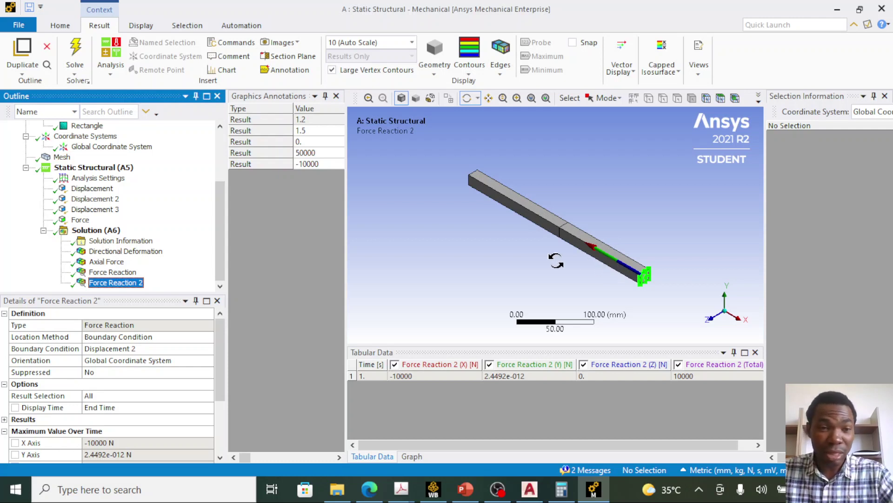
Step: Display the Directional Deformation result again and orient the bar to look straight along the Z axis
left_click(125, 251)
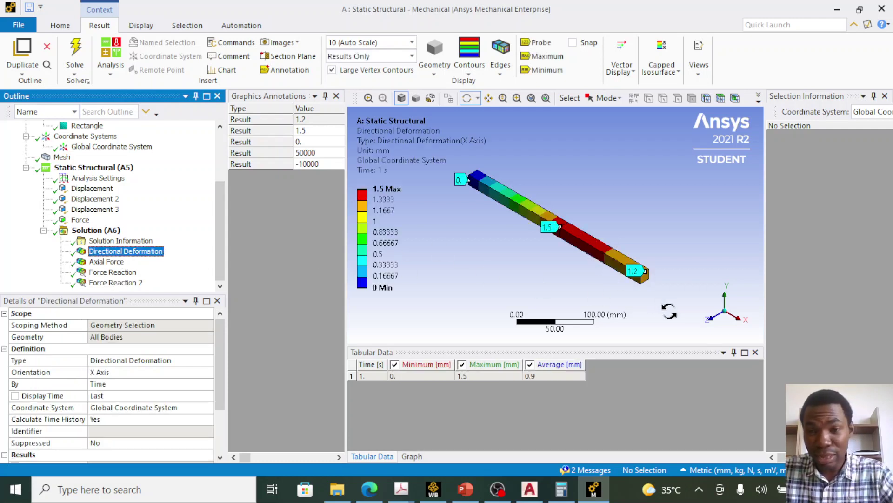
left_click(713, 321)
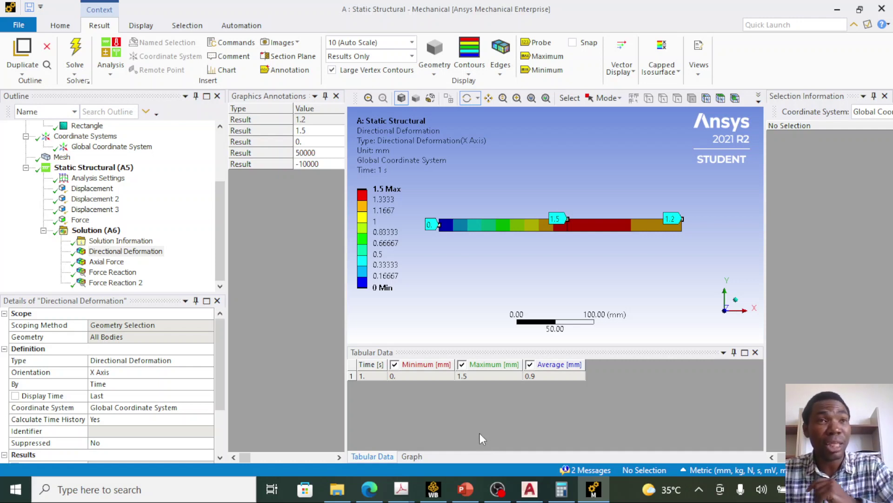
Step: Switch to the TrainingP1.pptx deck in PowerPoint and browse back through the slide thumbnails before slide 39
mouse_move(468, 495)
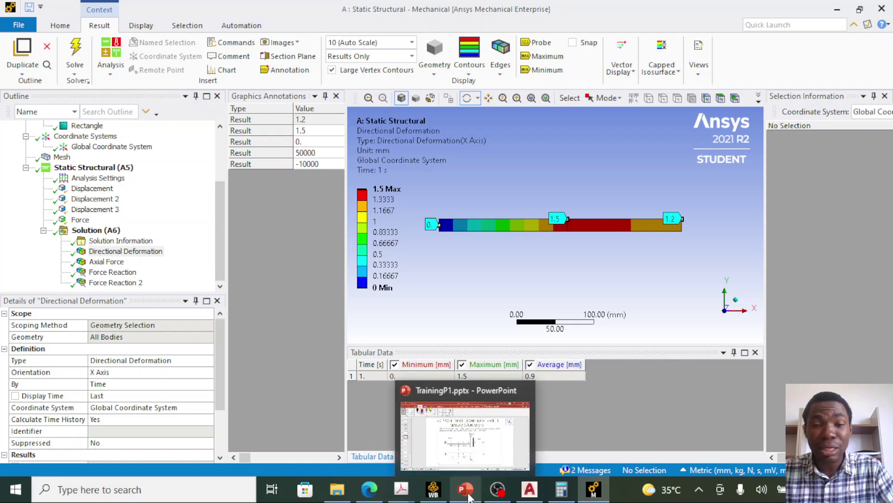
left_click(468, 495)
scroll(31, 219, "up", 1)
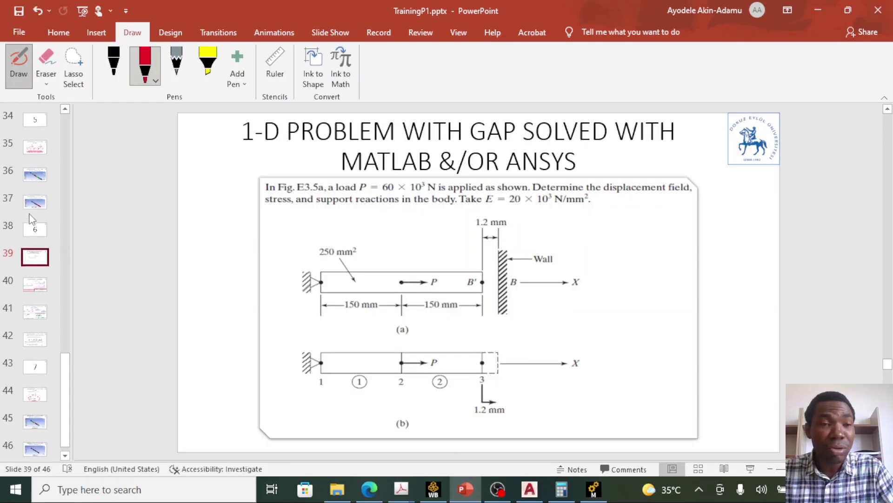
scroll(31, 219, "up", 3)
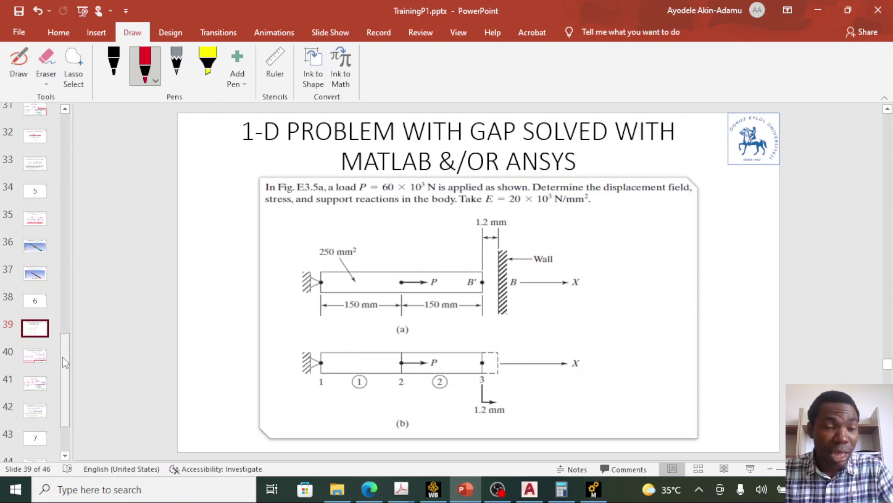